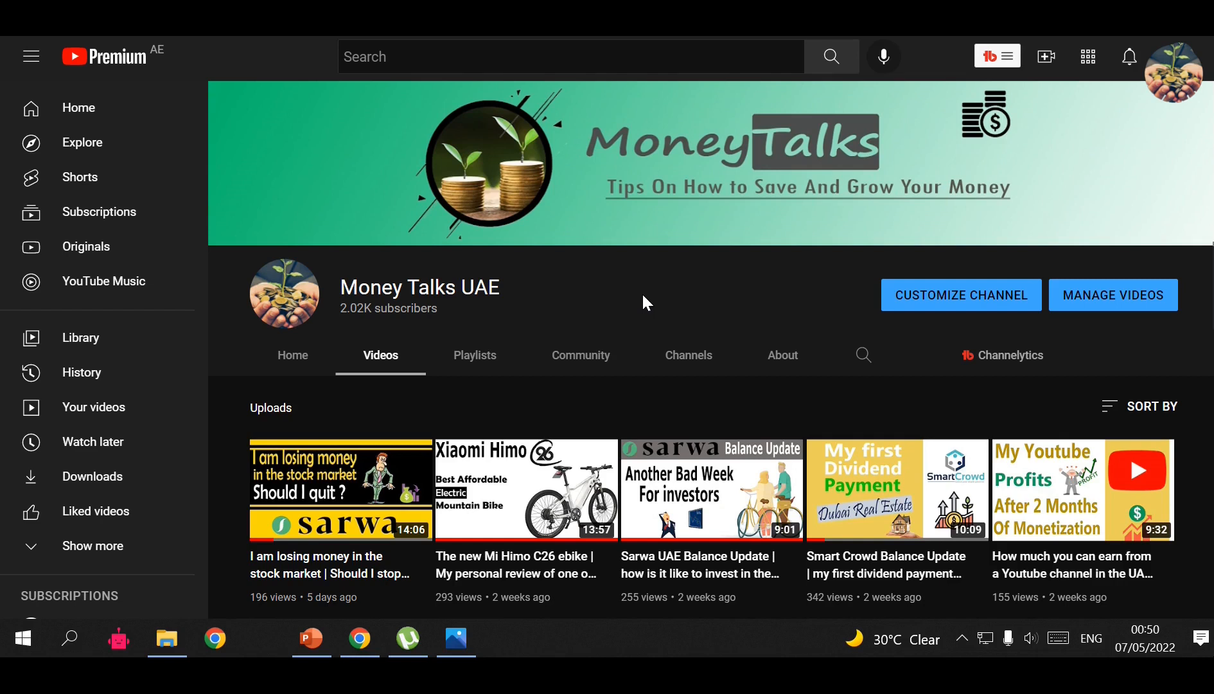
# On the DS-160 application page, choose UNITED ARAB EMIRATES, DUBAI as the location for the visa application.
pyautogui.click(368, 13)
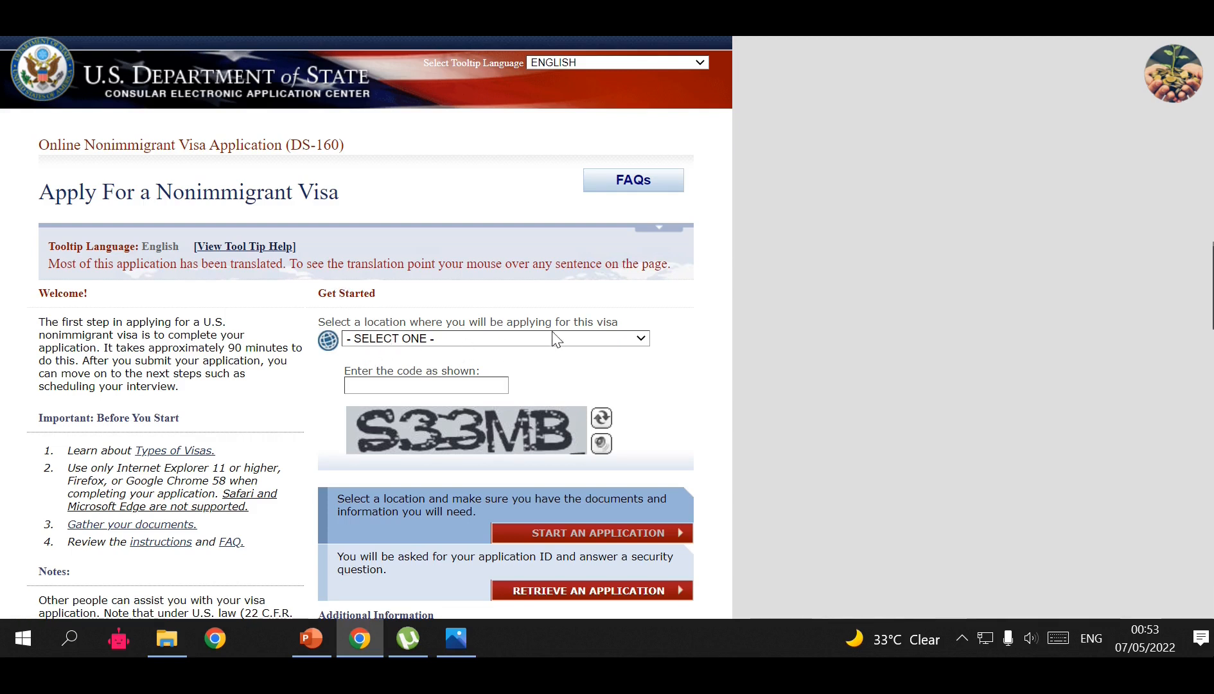
pyautogui.click(610, 343)
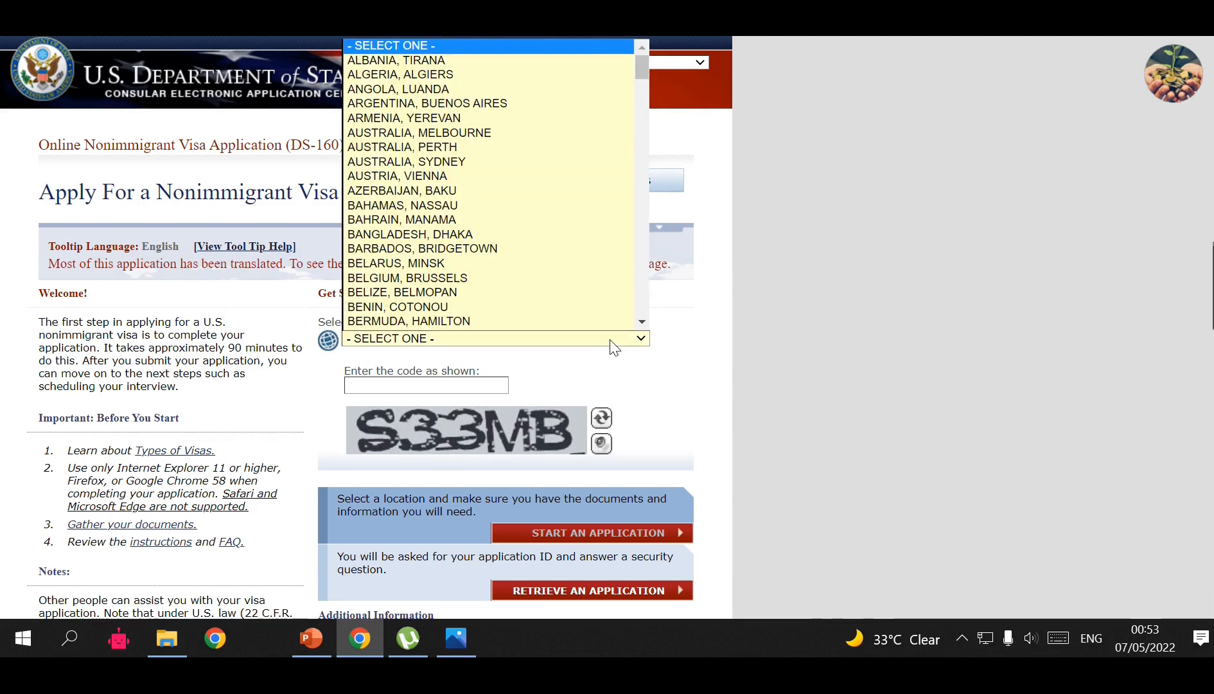
pyautogui.press('u')
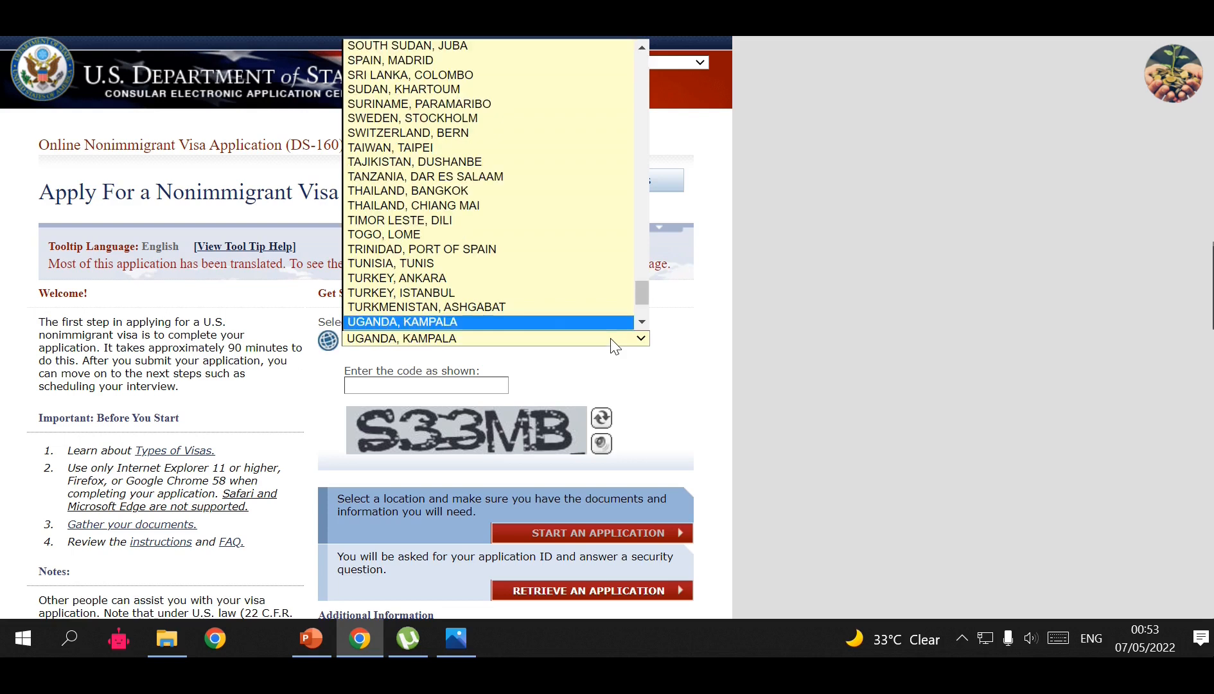
pyautogui.press('Down')
pyautogui.press('Down')
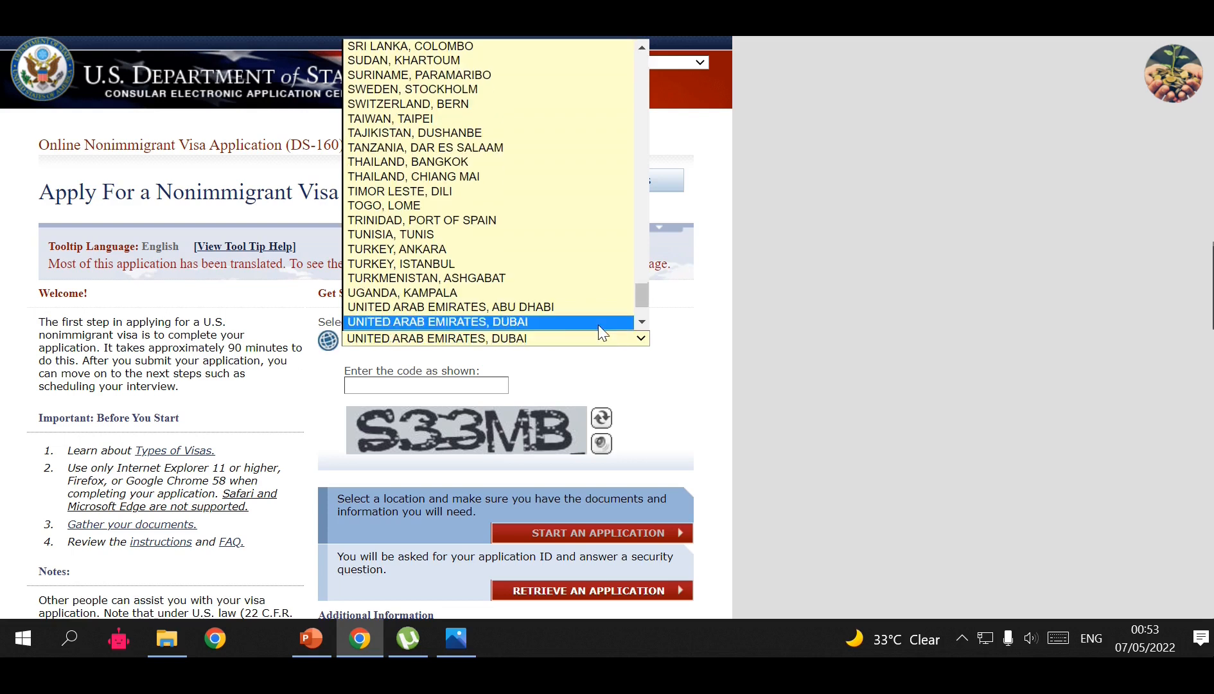
pyautogui.click(472, 323)
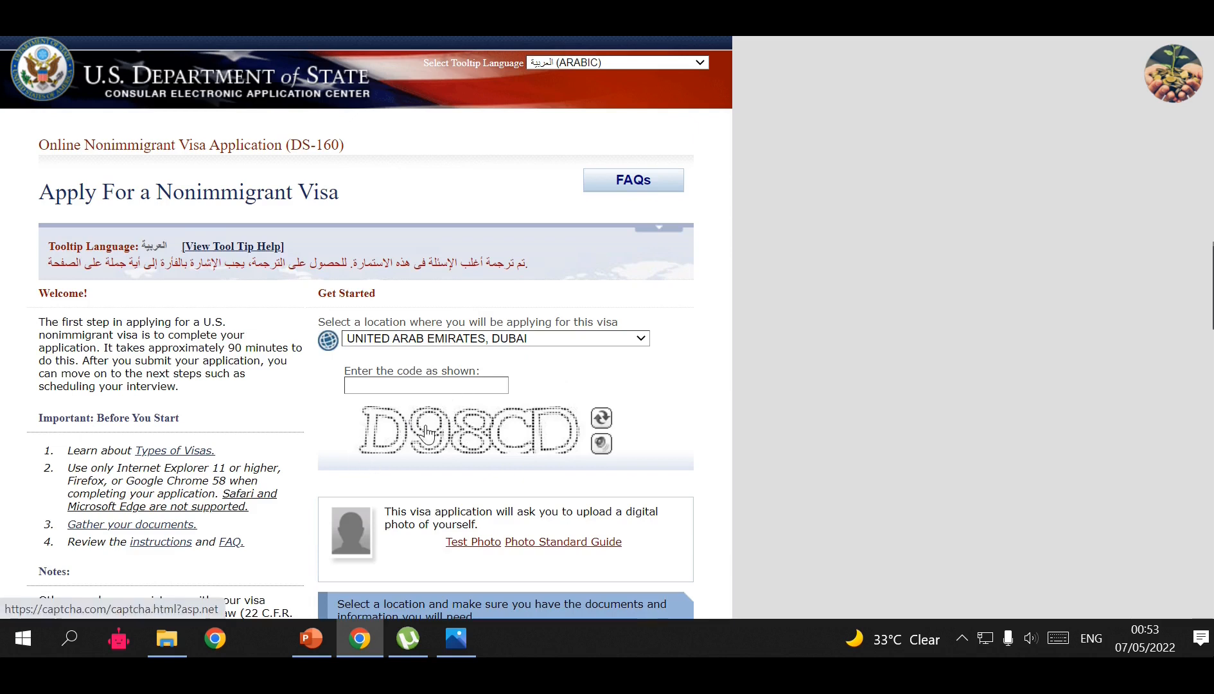
# Enter the captcha code as shown in the image and start a new visa application.
pyautogui.click(438, 386)
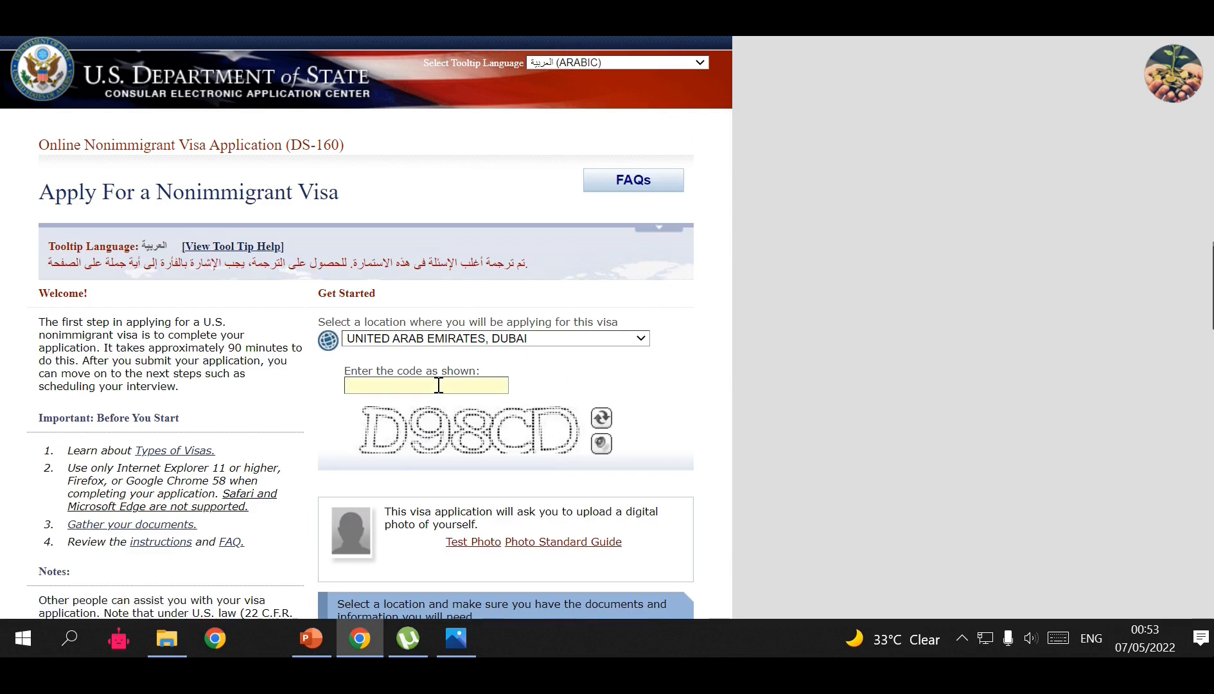
pyautogui.write('D98CD')
pyautogui.scroll(-1, 682, 434)
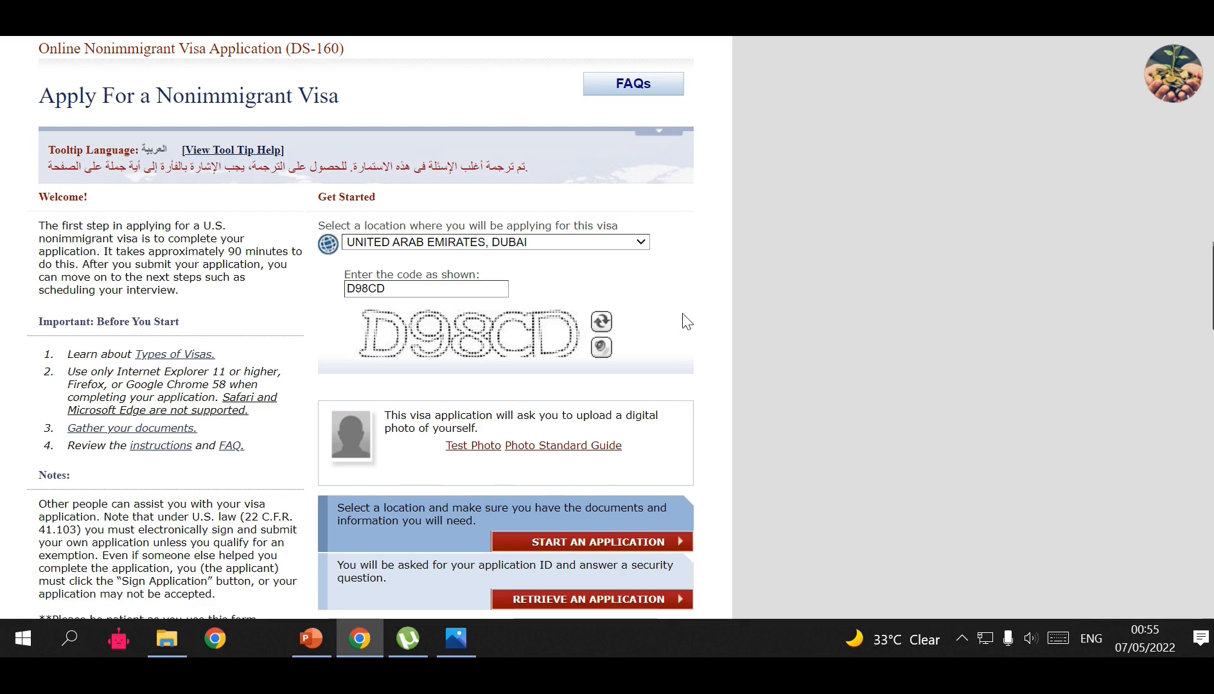
pyautogui.scroll(-2, 701, 371)
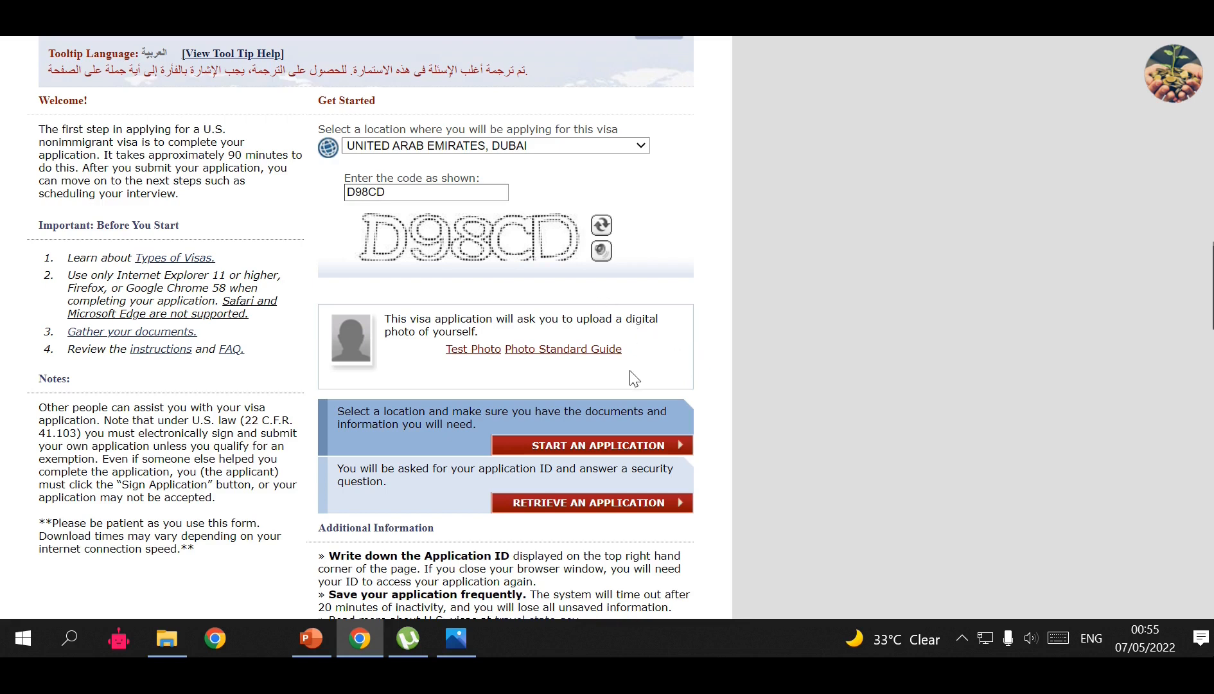
pyautogui.click(628, 453)
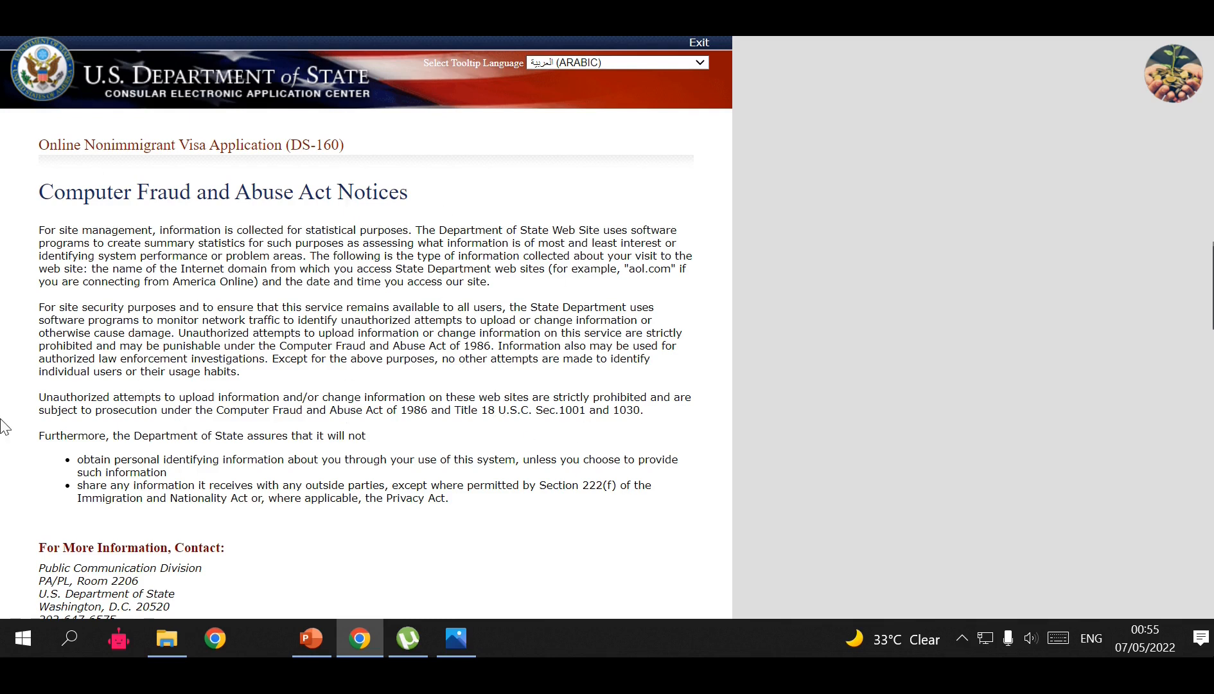
# Agree to the Computer Fraud and Abuse Act notices.
pyautogui.scroll(-3, 3, 389)
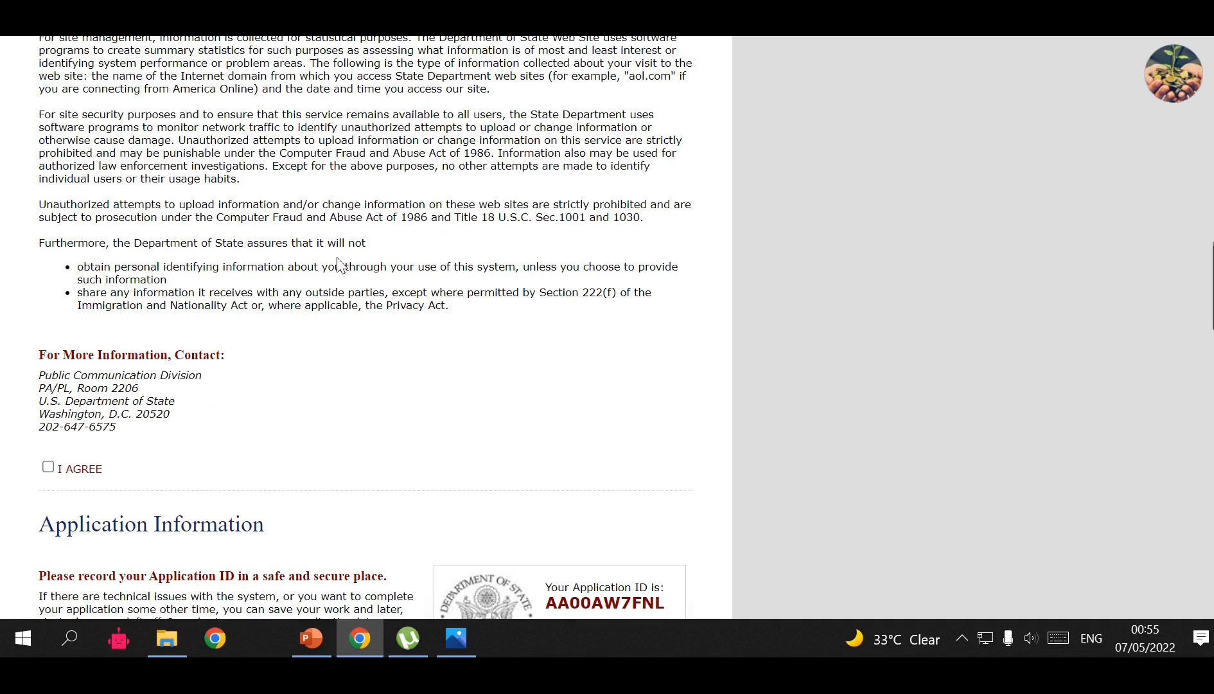
pyautogui.click(48, 469)
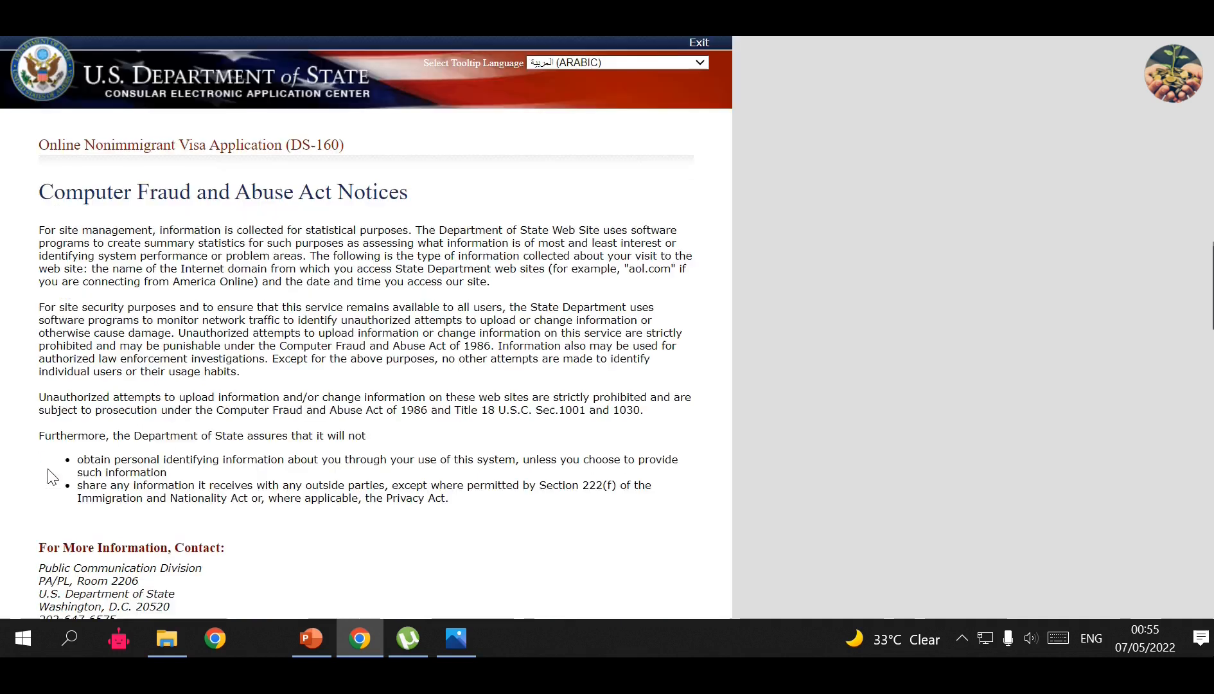
pyautogui.scroll(-10, 33, 453)
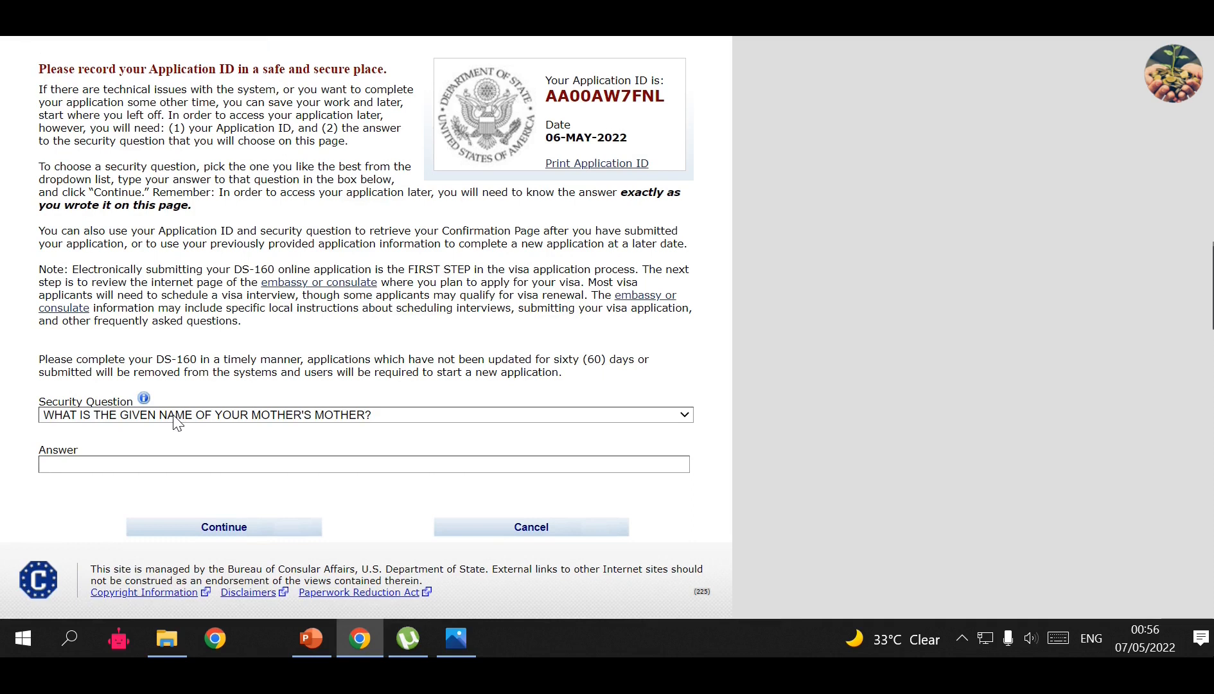
# Choose the security question "In what city or town was your first job?", enter its answer and continue to the application form.
pyautogui.click(149, 415)
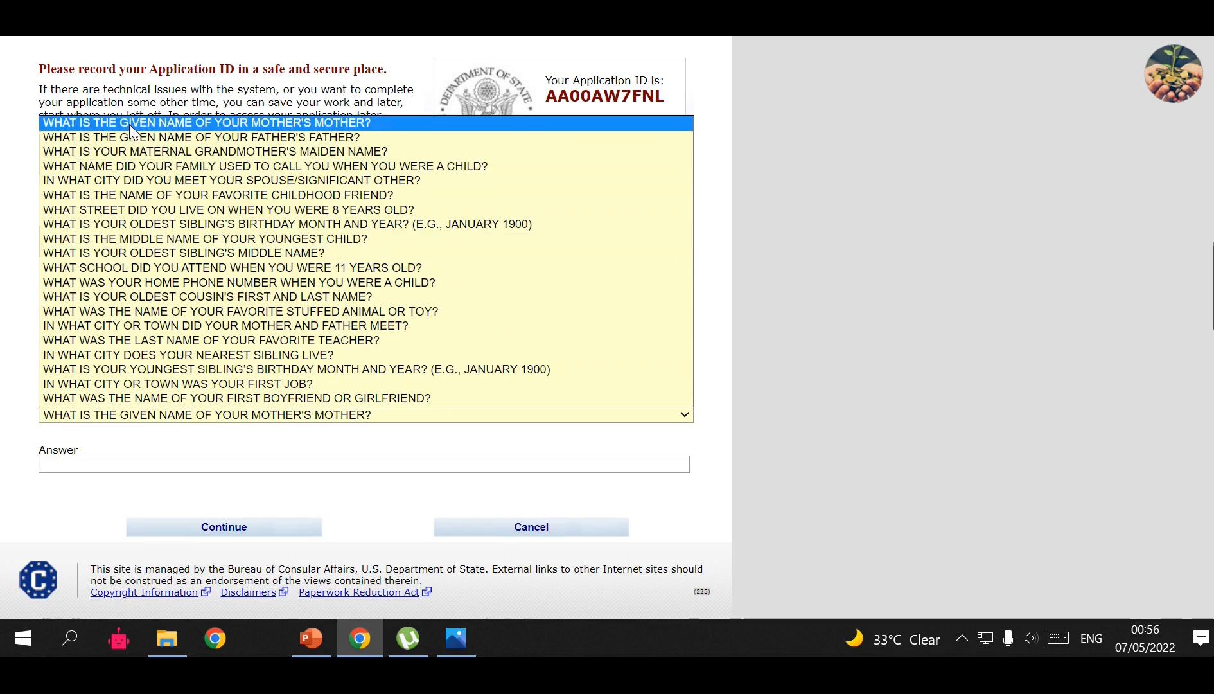
pyautogui.click(90, 383)
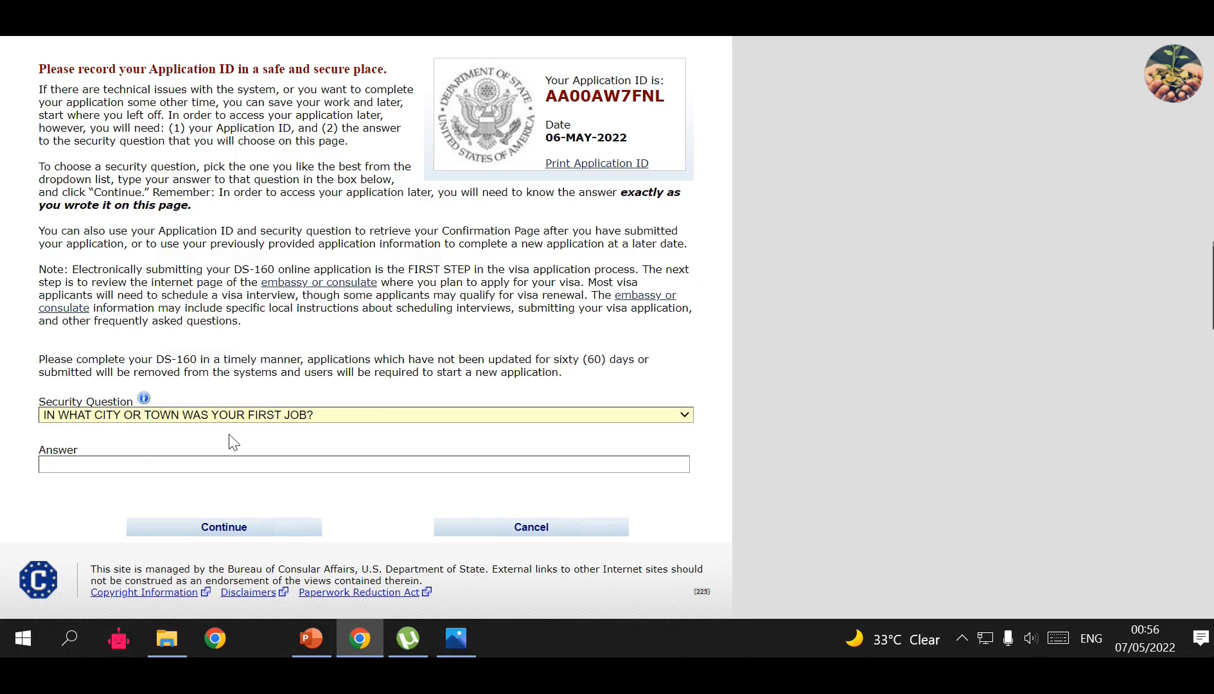
pyautogui.click(312, 465)
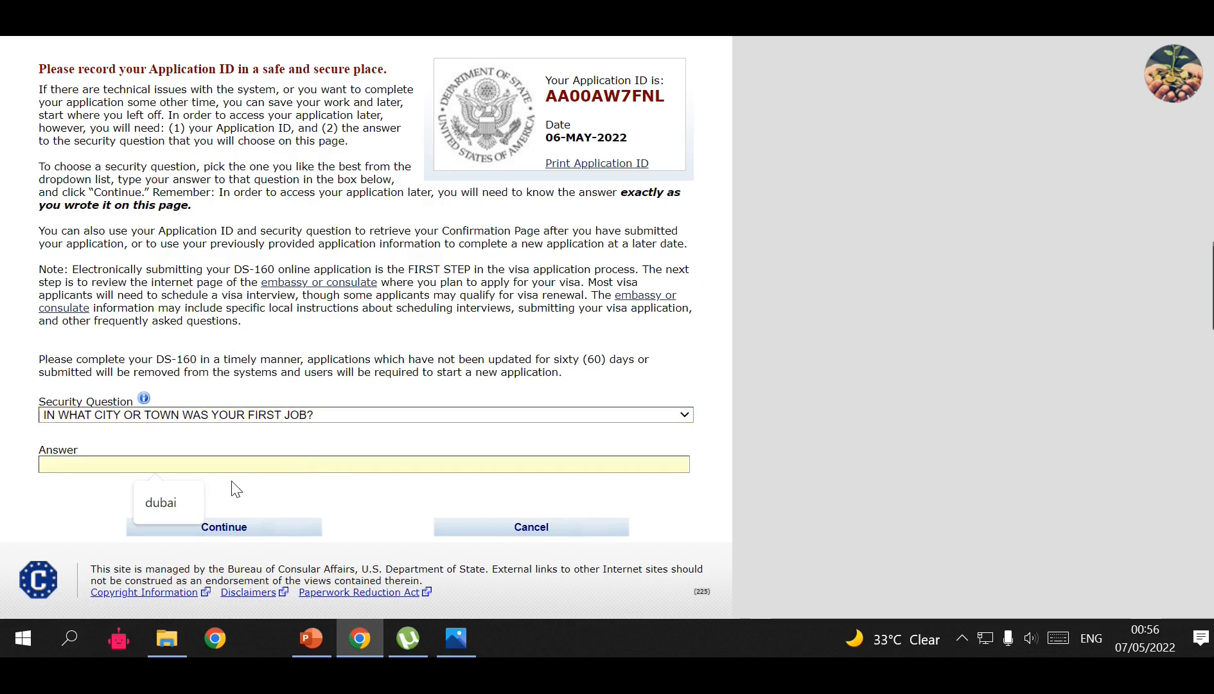
pyautogui.click(161, 500)
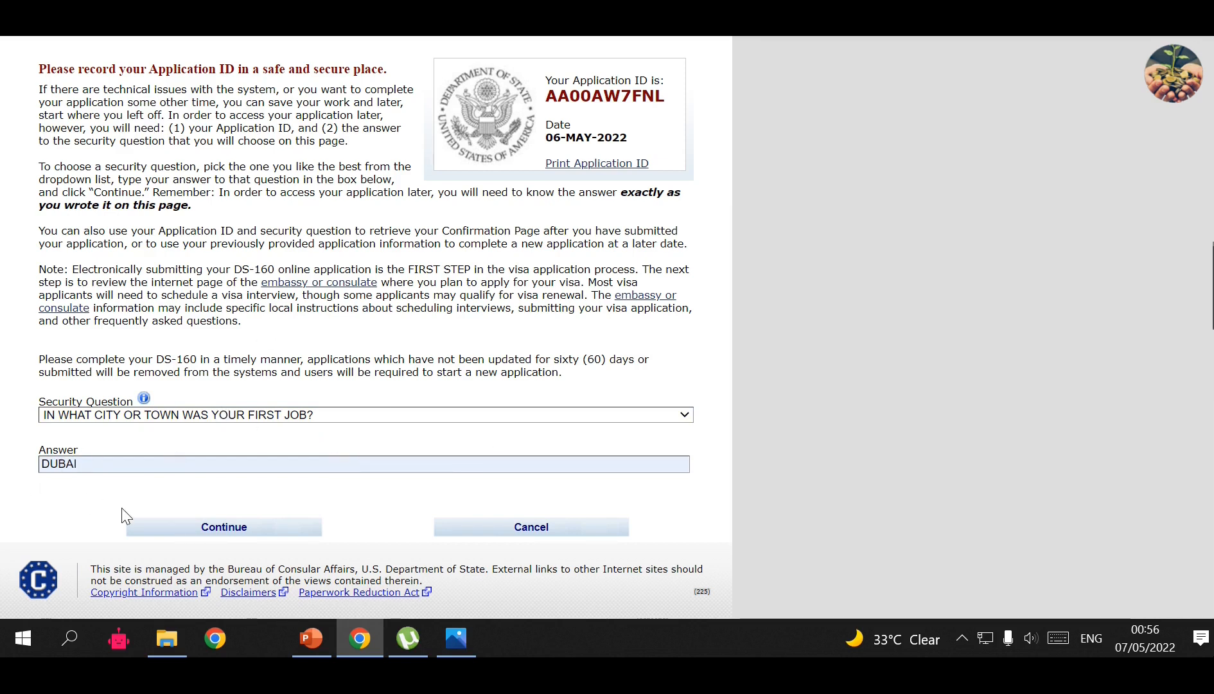
pyautogui.click(204, 541)
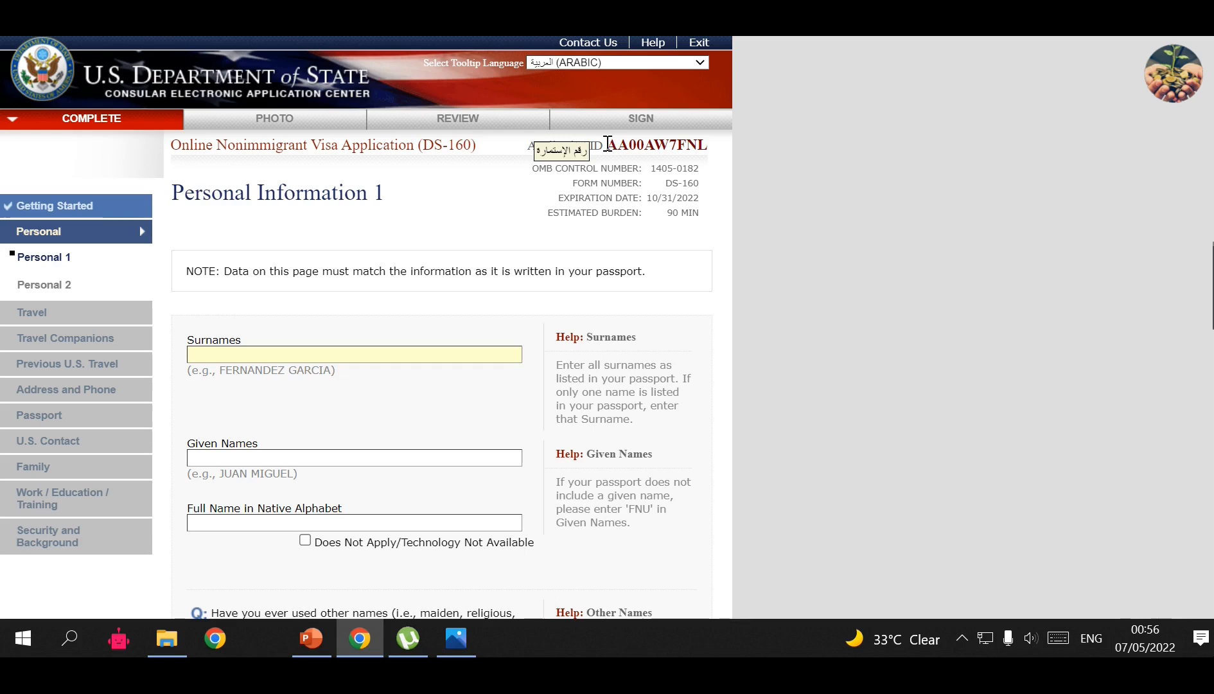
# Copy the Application ID shown on the Personal Information 1 page.
pyautogui.moveTo(607, 145); pyautogui.dragTo(708, 164)
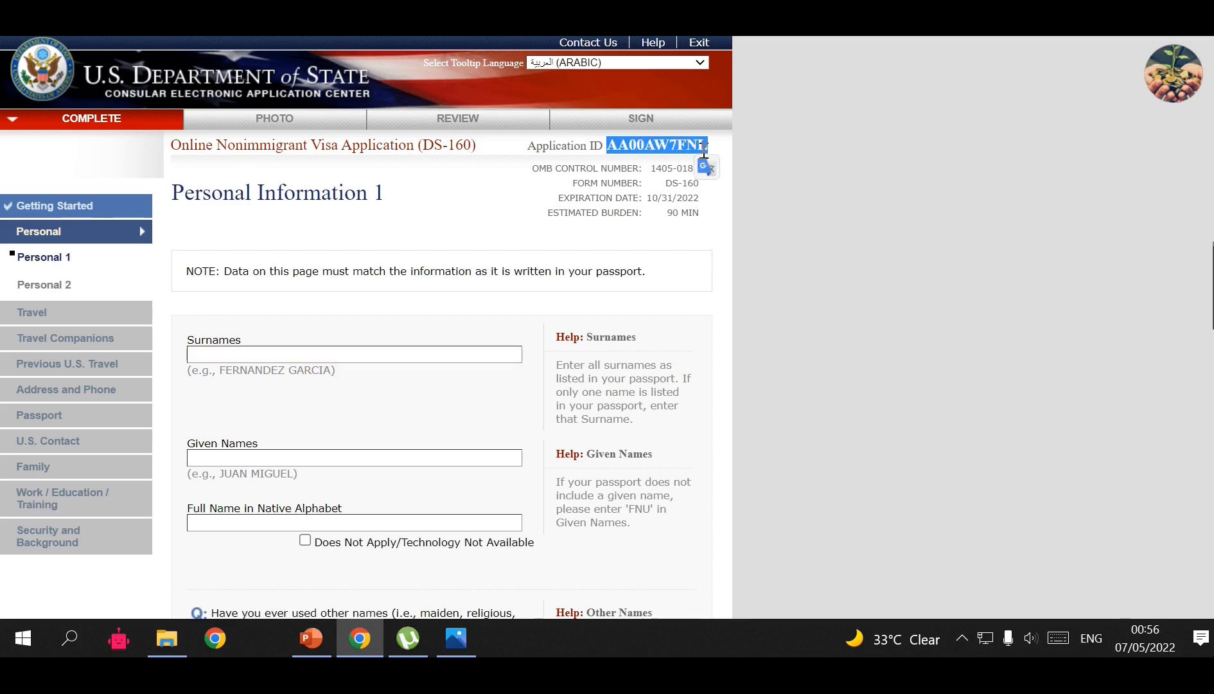
pyautogui.rightClick(706, 157)
pyautogui.click(724, 167)
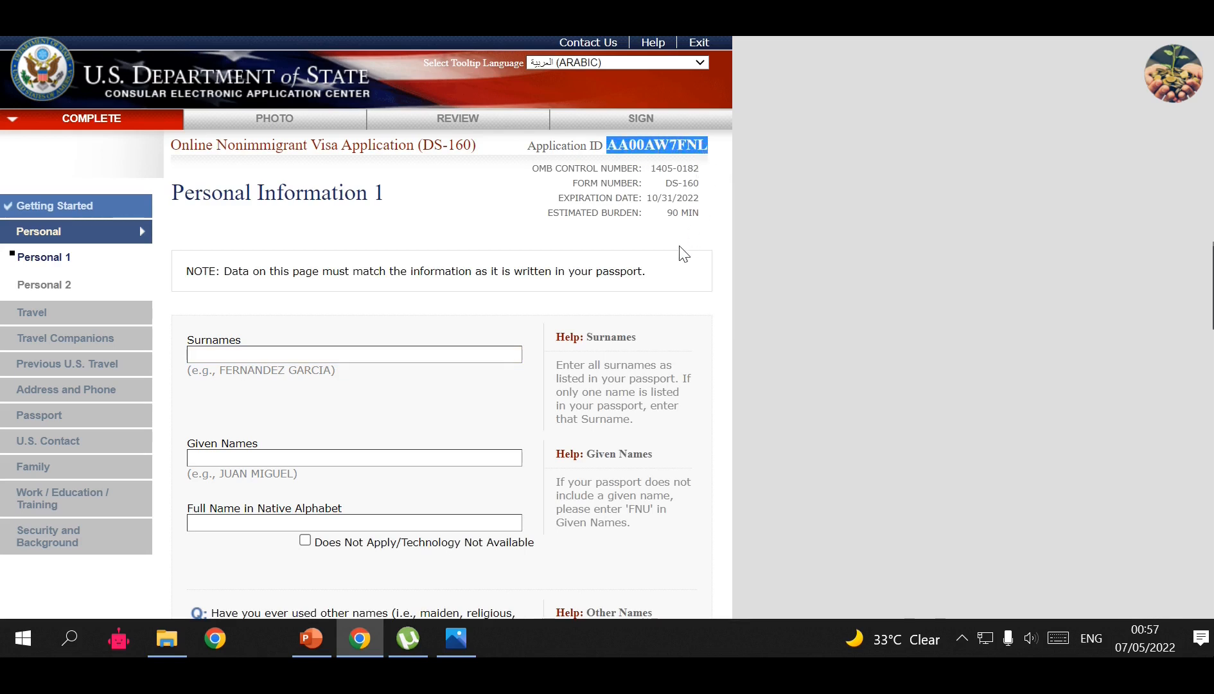
pyautogui.click(488, 217)
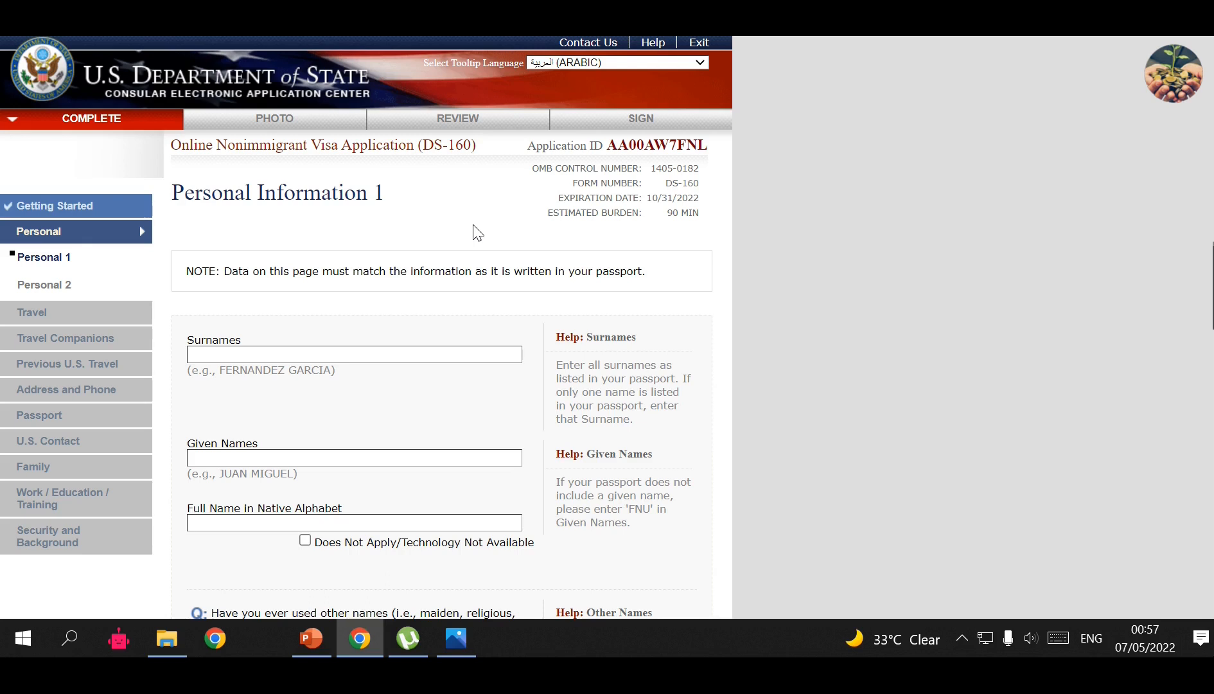
# Look through the Personal Information 1 page, from the name fields to the save and navigation options at its end.
pyautogui.scroll(-8, 644, 452)
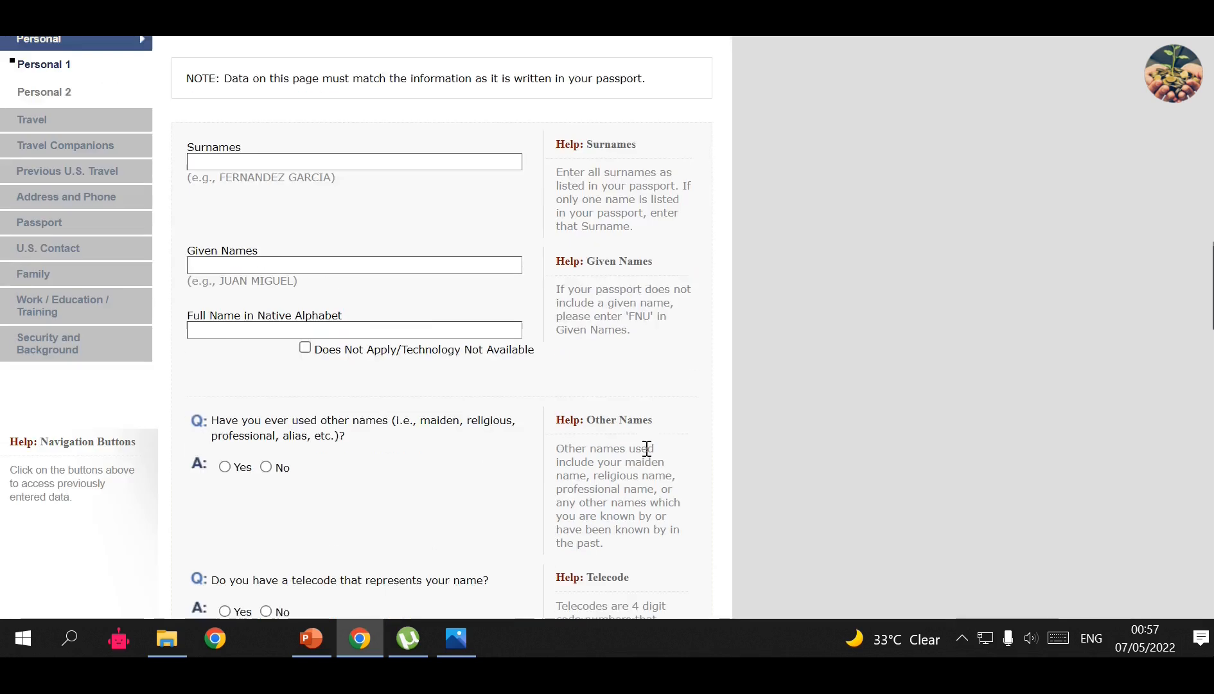
pyautogui.scroll(-3, 813, 417)
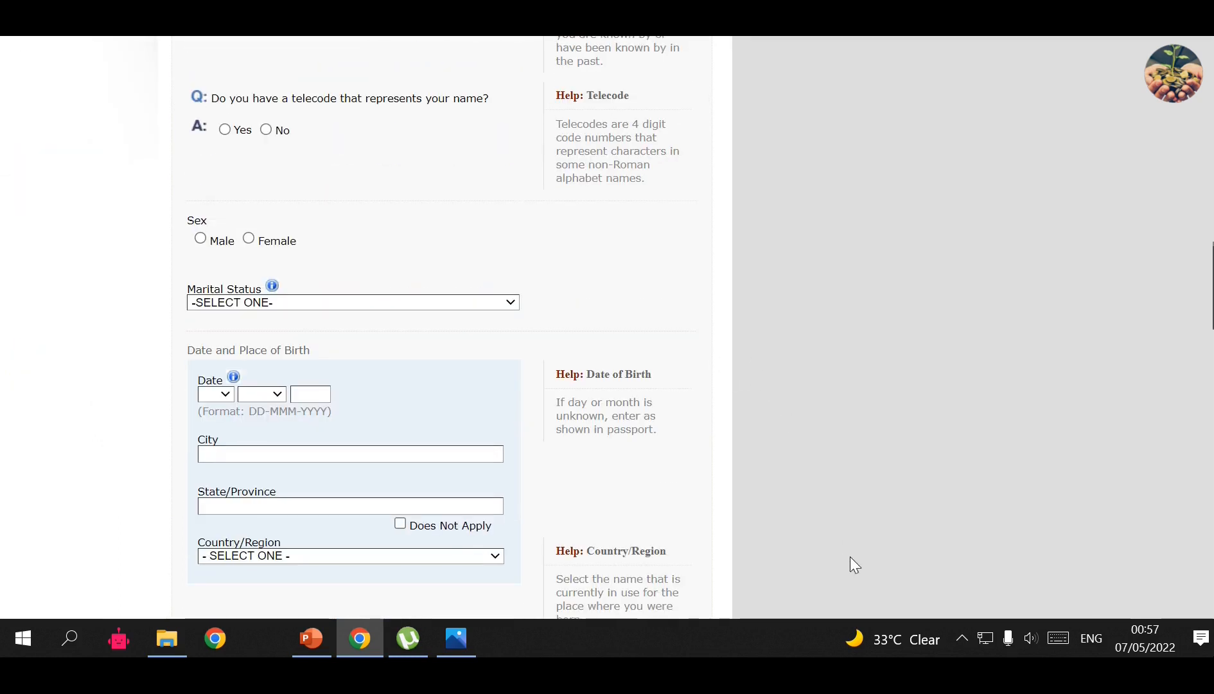
pyautogui.scroll(-3, 772, 423)
pyautogui.scroll(10, 772, 424)
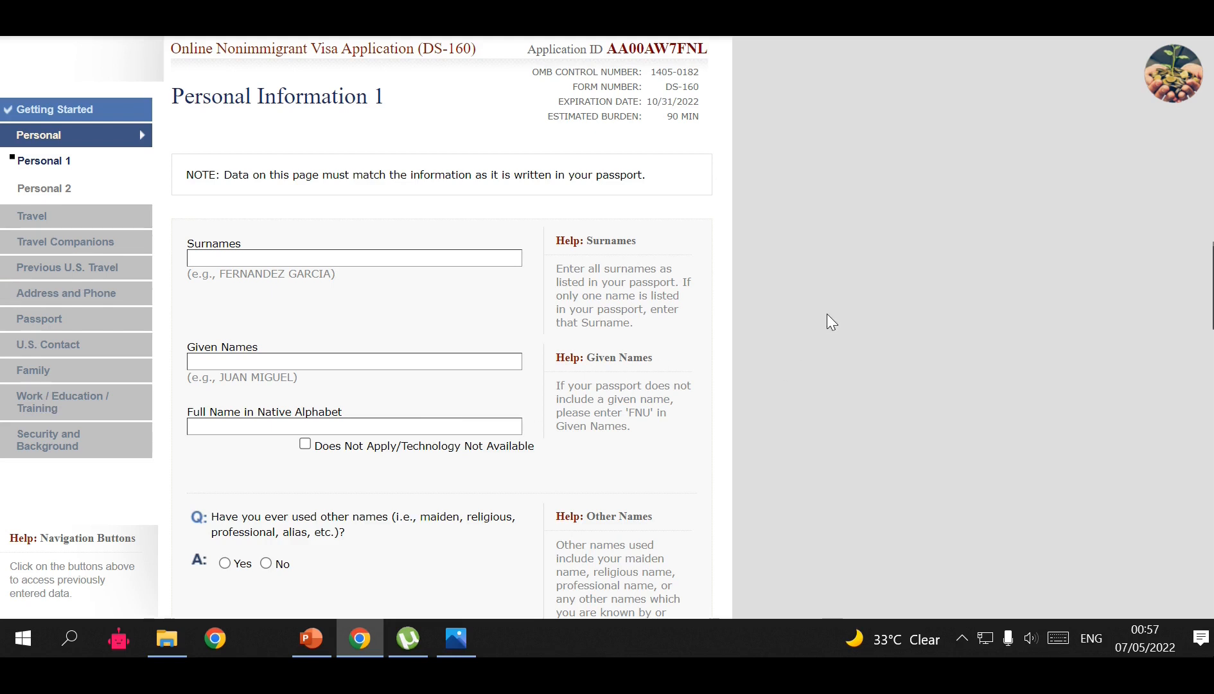
pyautogui.scroll(2, 779, 201)
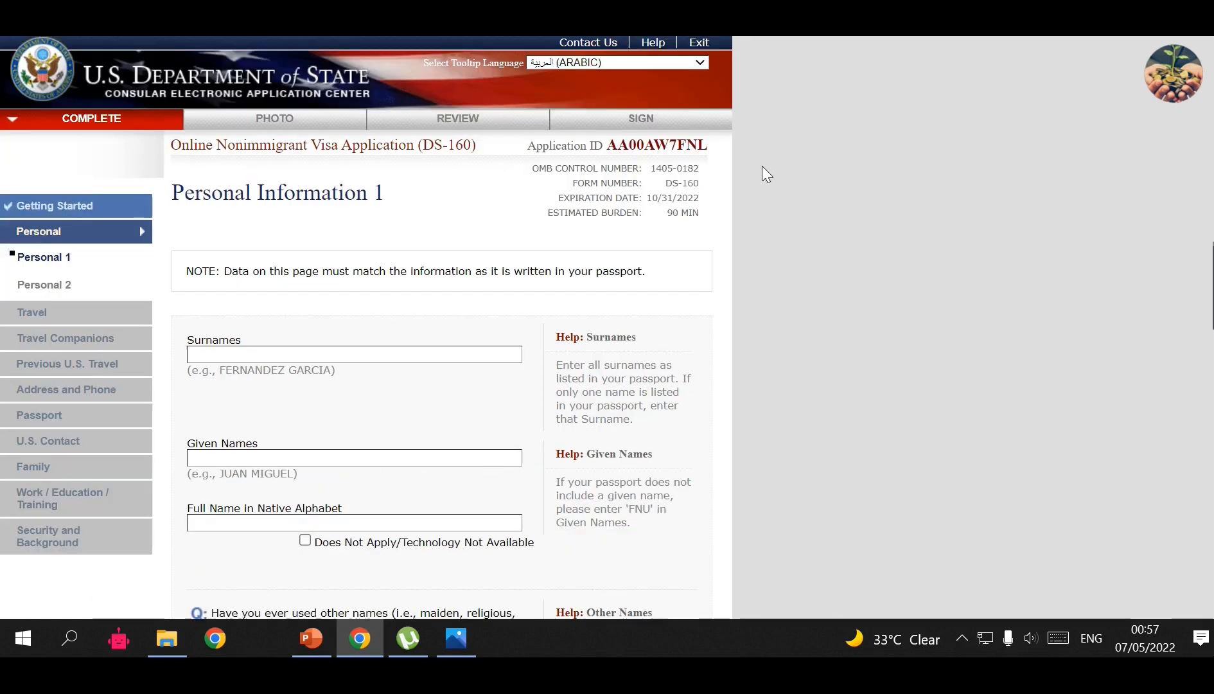
pyautogui.moveTo(660, 148)
pyautogui.scroll(-15, 814, 320)
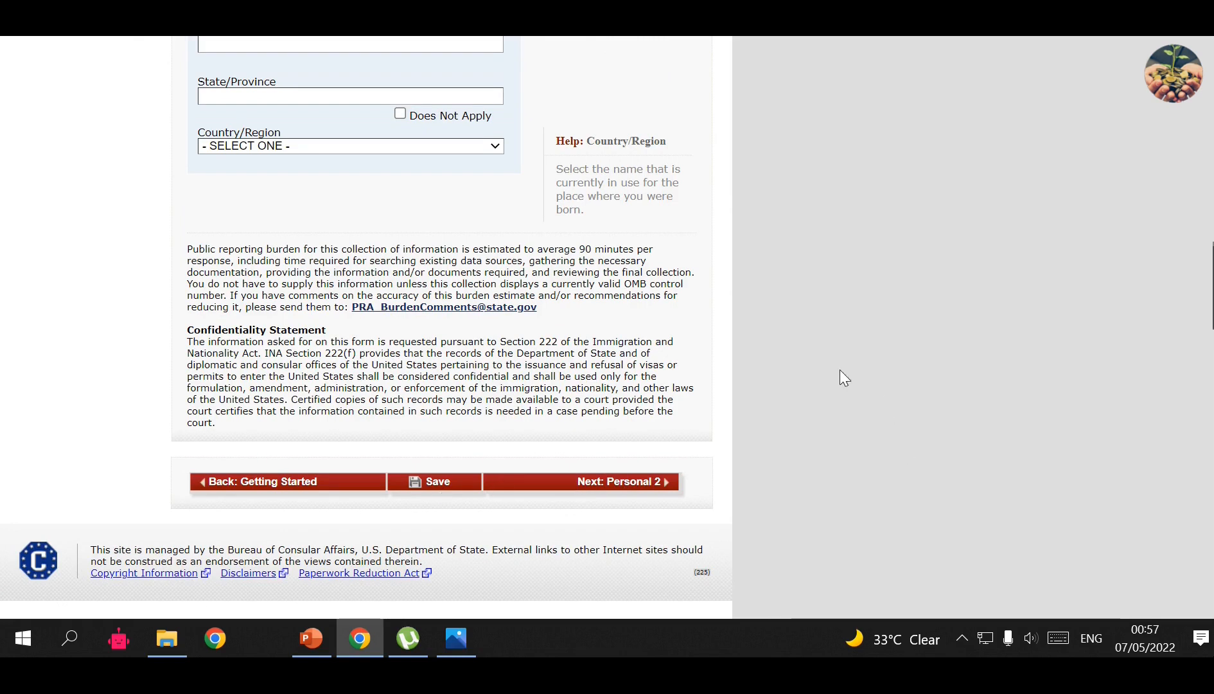
pyautogui.scroll(15, 847, 298)
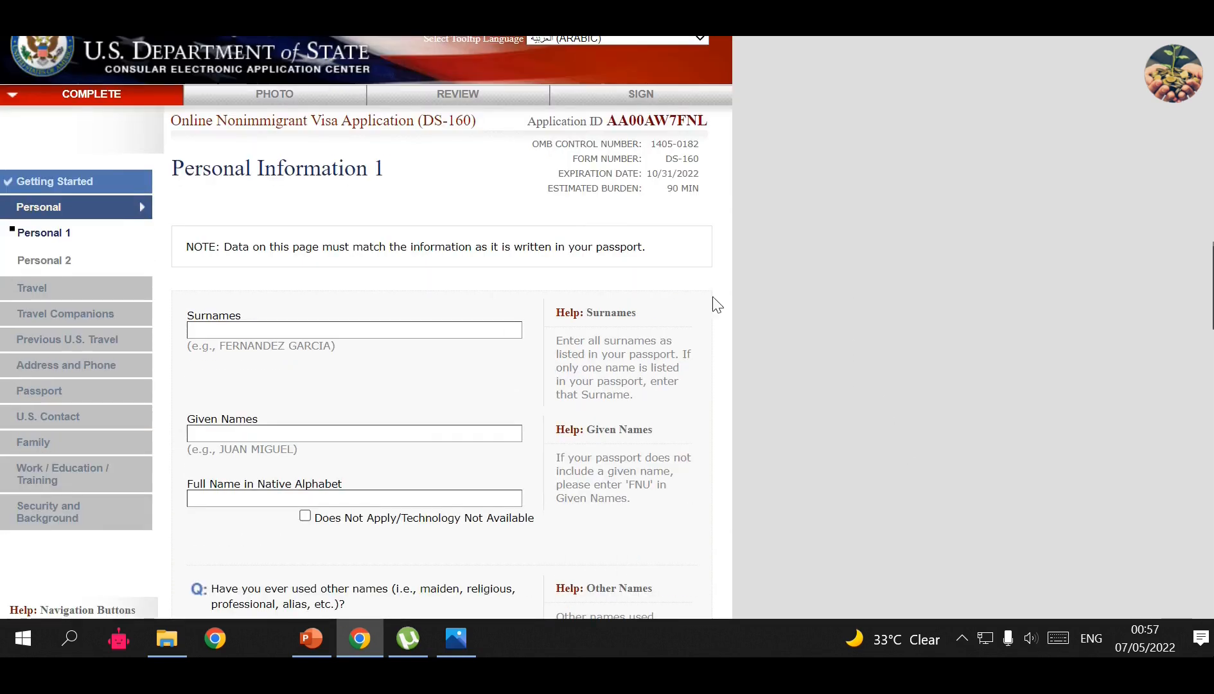
# Answer No to having used other names and No to having a telecode that represents the name.
pyautogui.scroll(-2, 324, 376)
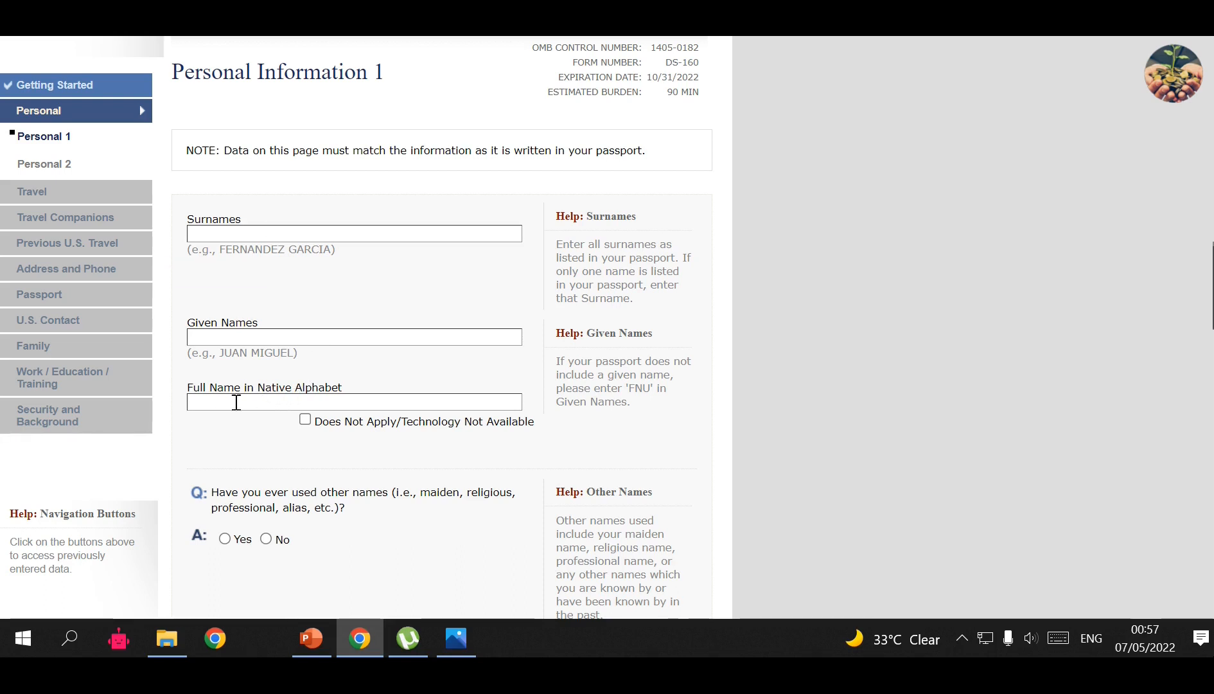
pyautogui.scroll(-3, 703, 376)
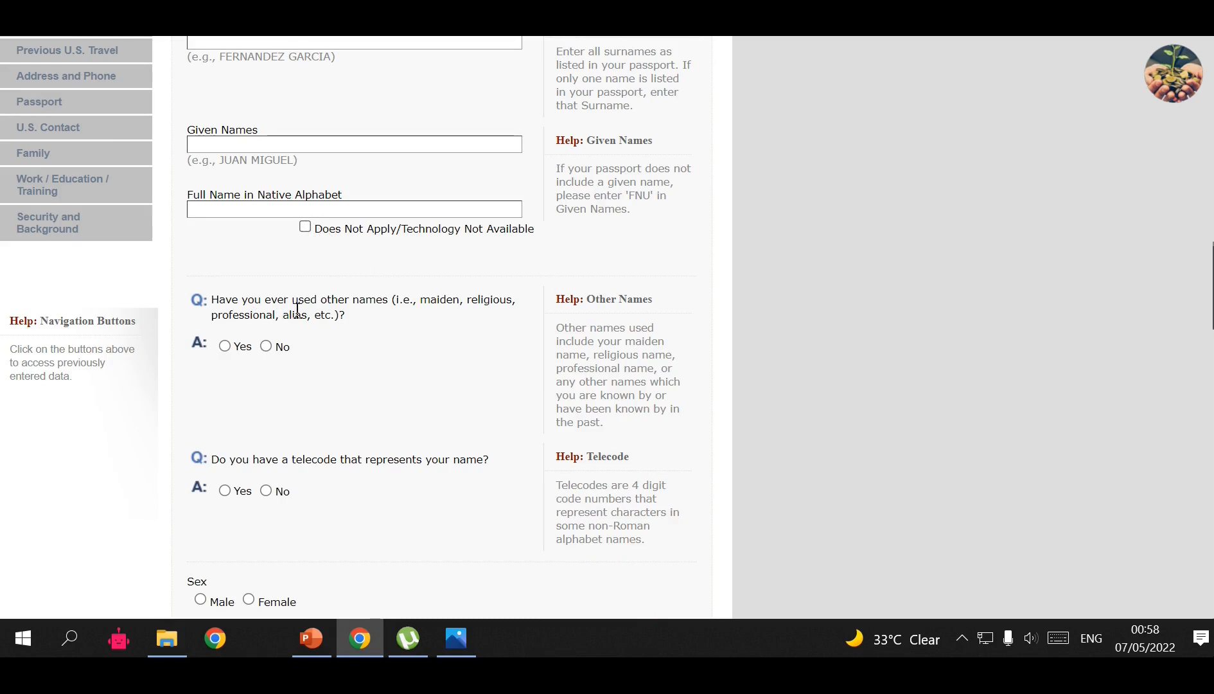
pyautogui.click(236, 347)
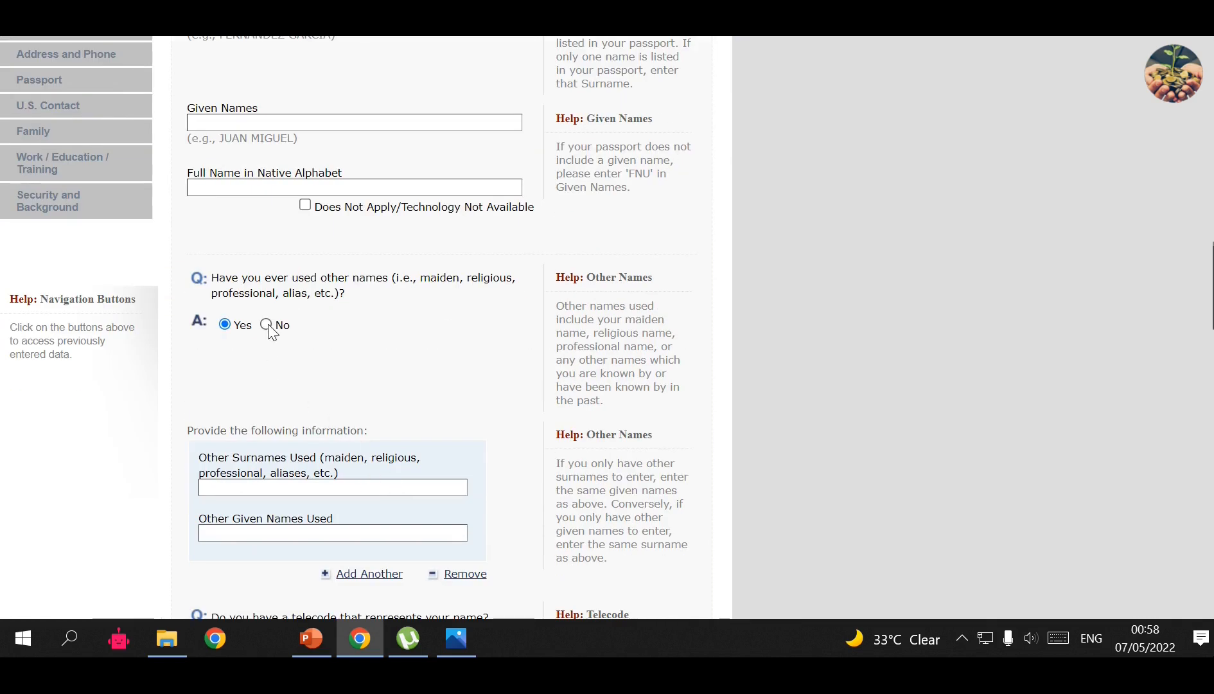
pyautogui.click(266, 325)
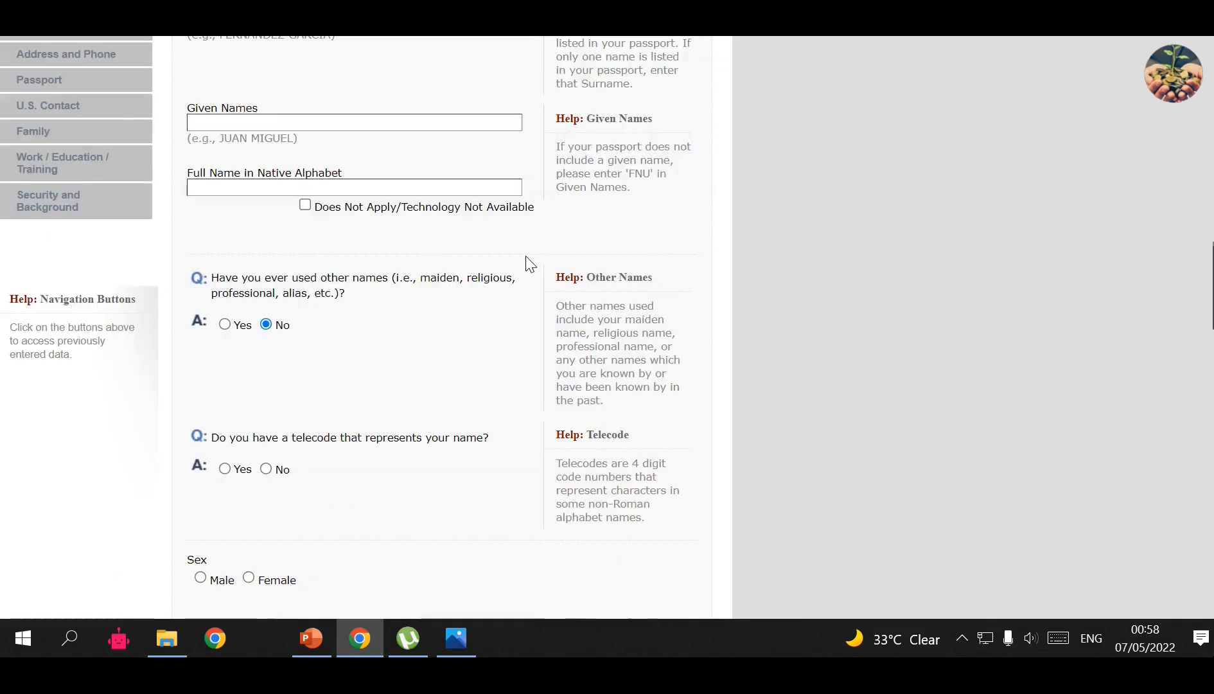
pyautogui.scroll(-3, 530, 263)
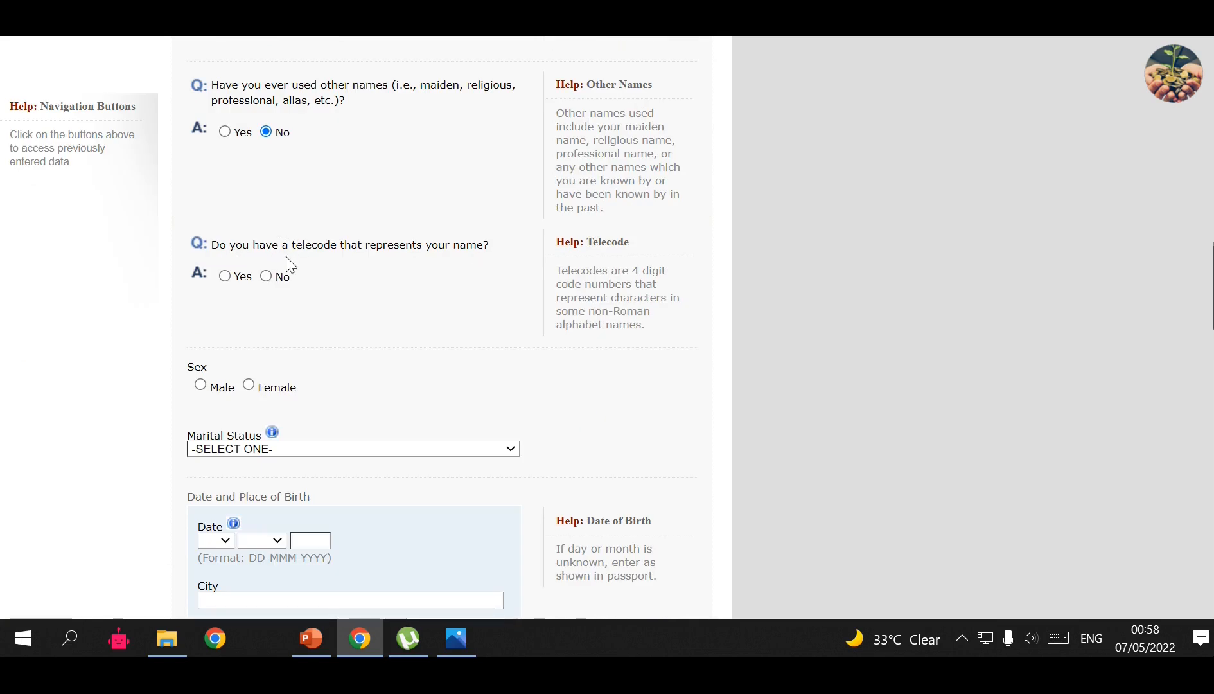
pyautogui.click(281, 279)
# Set the applicant's sex to Male and the marital status to SINGLE.
pyautogui.scroll(-7, 475, 302)
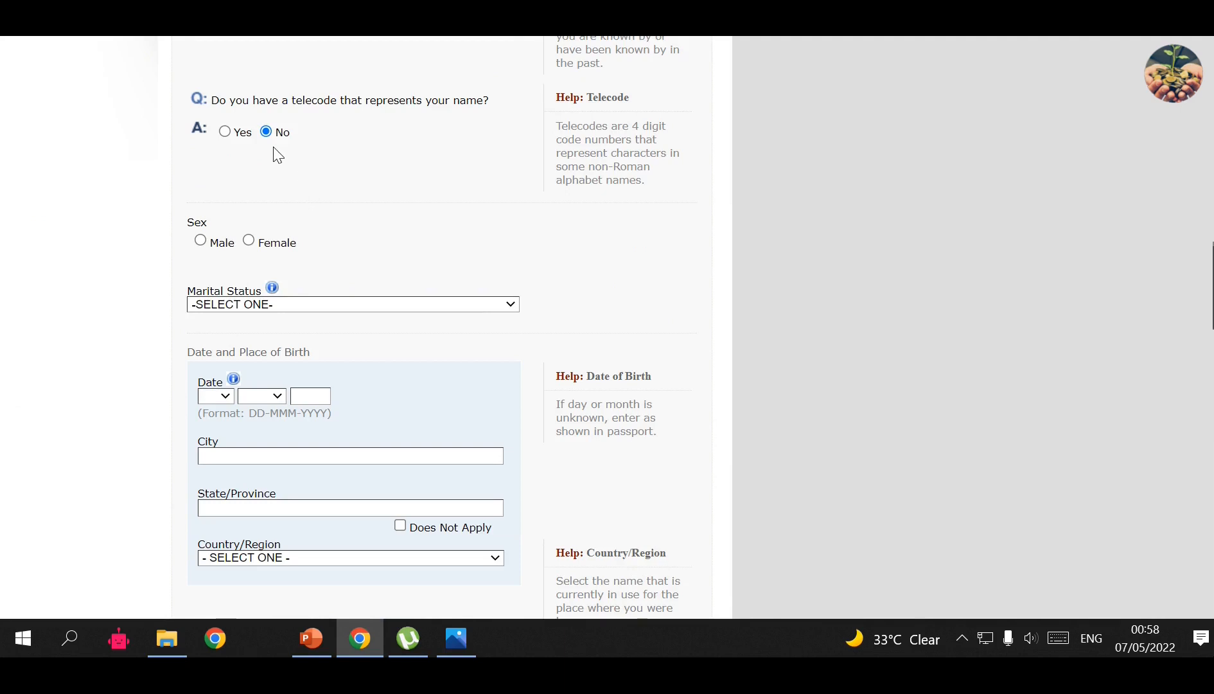
pyautogui.click(225, 252)
pyautogui.scroll(-2, 439, 257)
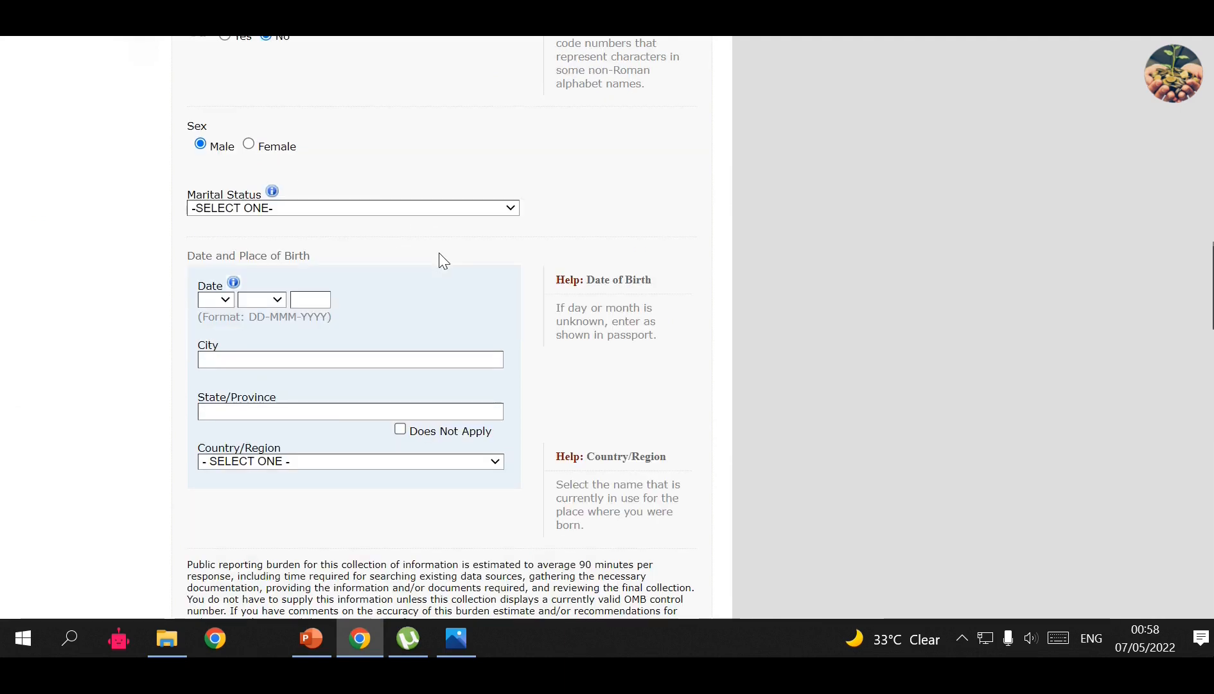
pyautogui.click(311, 212)
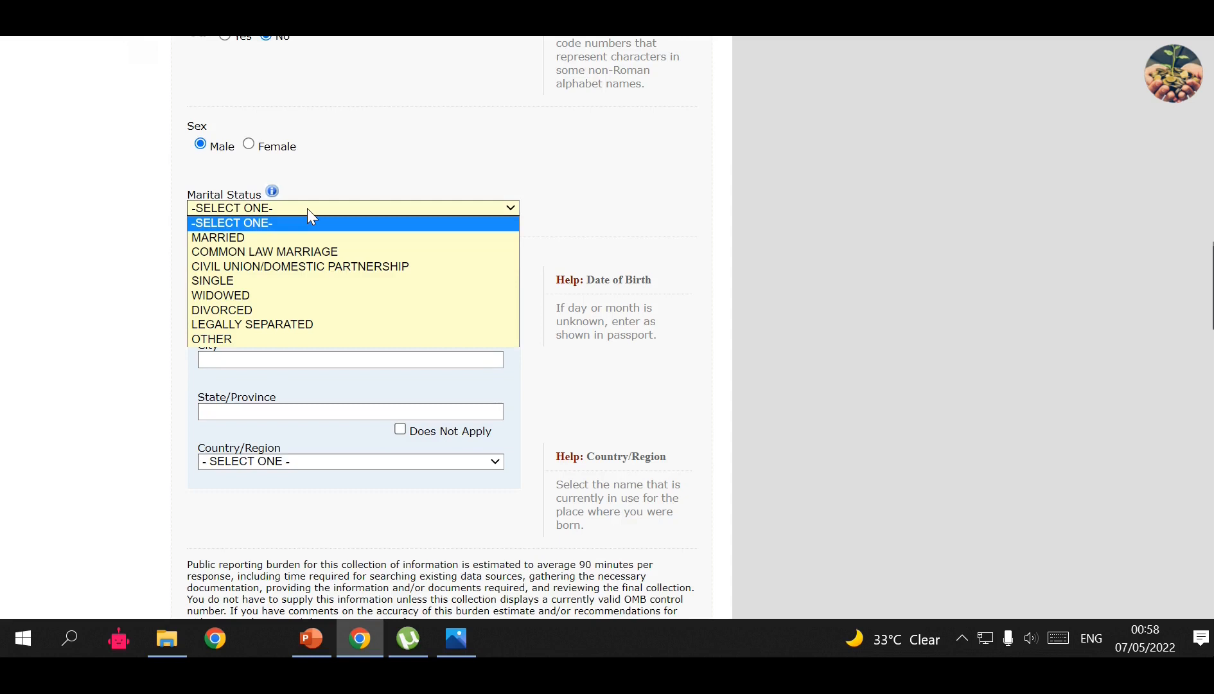
pyautogui.click(291, 283)
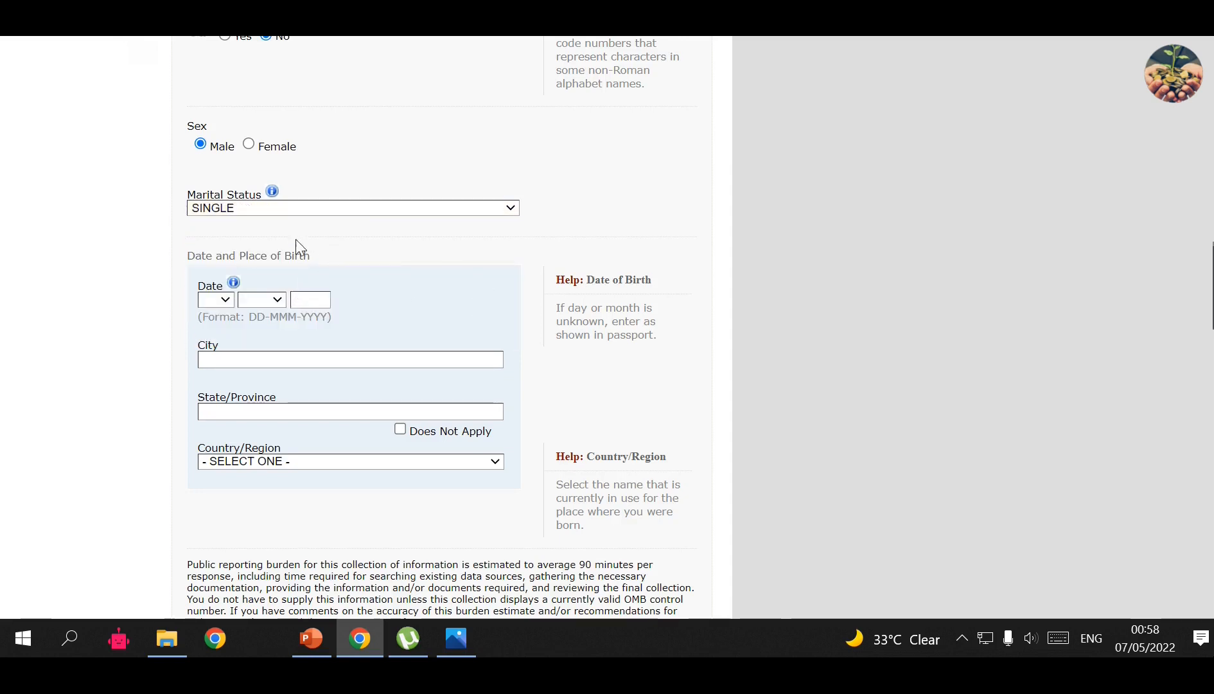
# Look over the date and place of birth fields on Personal Information 1 and continue to Personal Information 2.
pyautogui.scroll(-1, 302, 295)
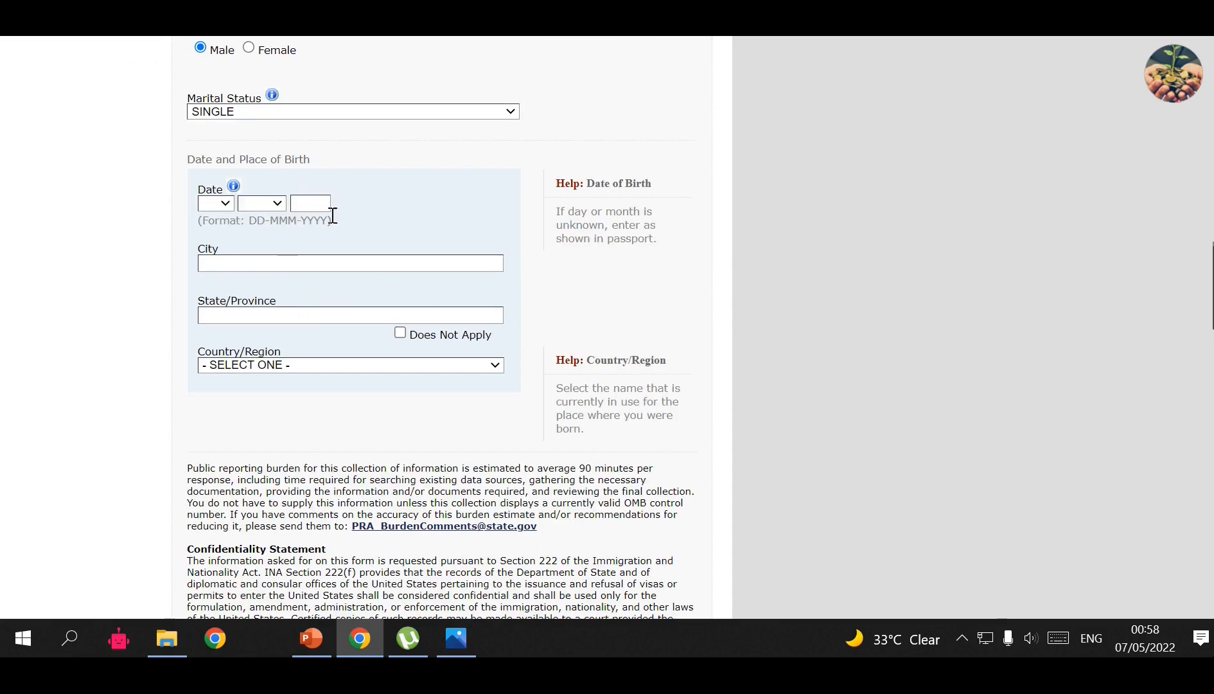
pyautogui.moveTo(658, 241); pyautogui.dragTo(559, 239)
pyautogui.click(556, 246)
pyautogui.scroll(-1, 539, 251)
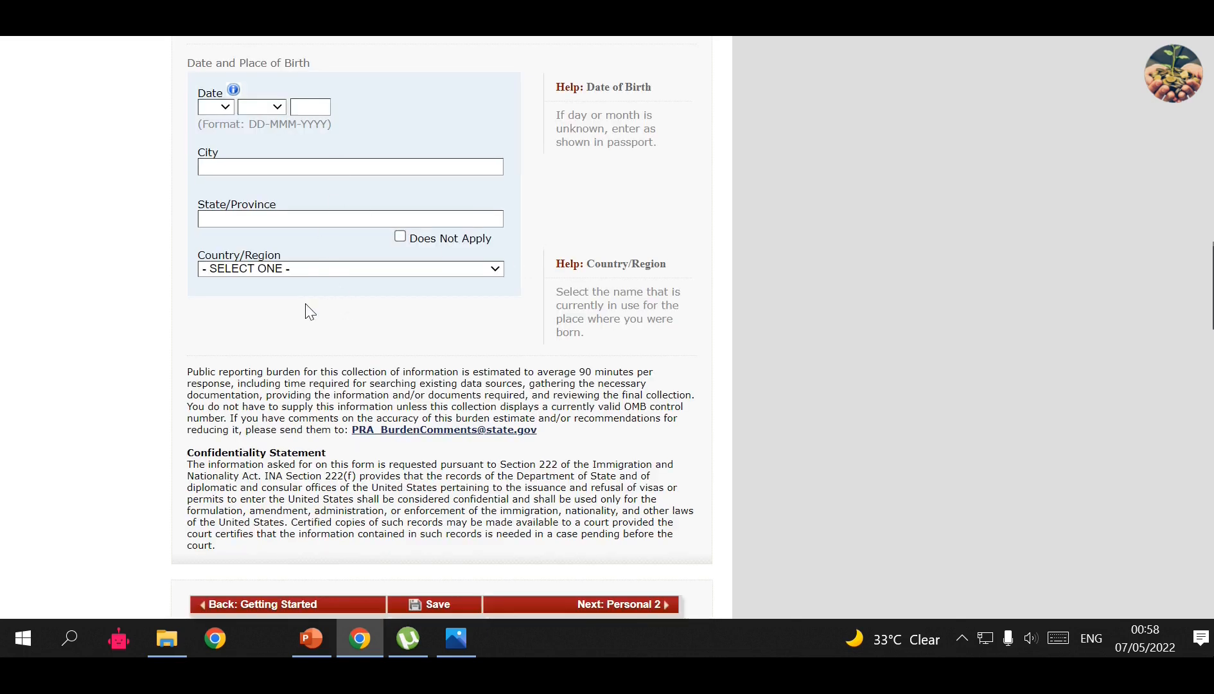
pyautogui.scroll(-1, 248, 270)
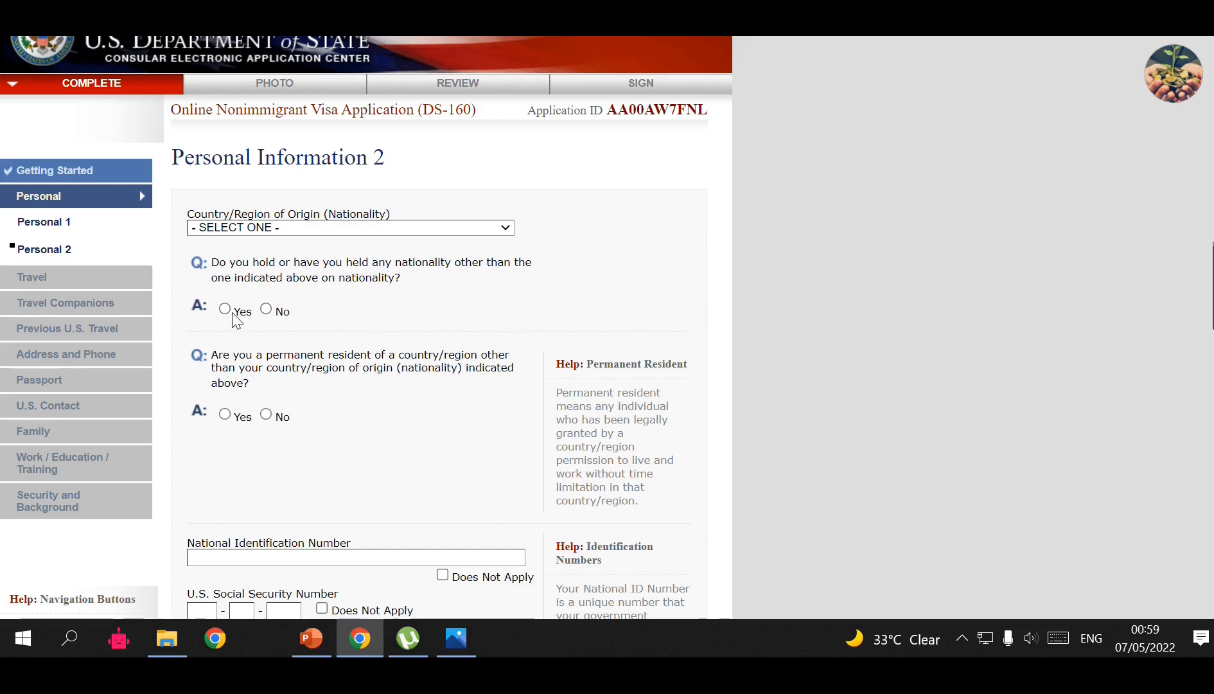
# Answer No to holding any other nationality and No to being a permanent resident of another country.
pyautogui.scroll(-2, 443, 327)
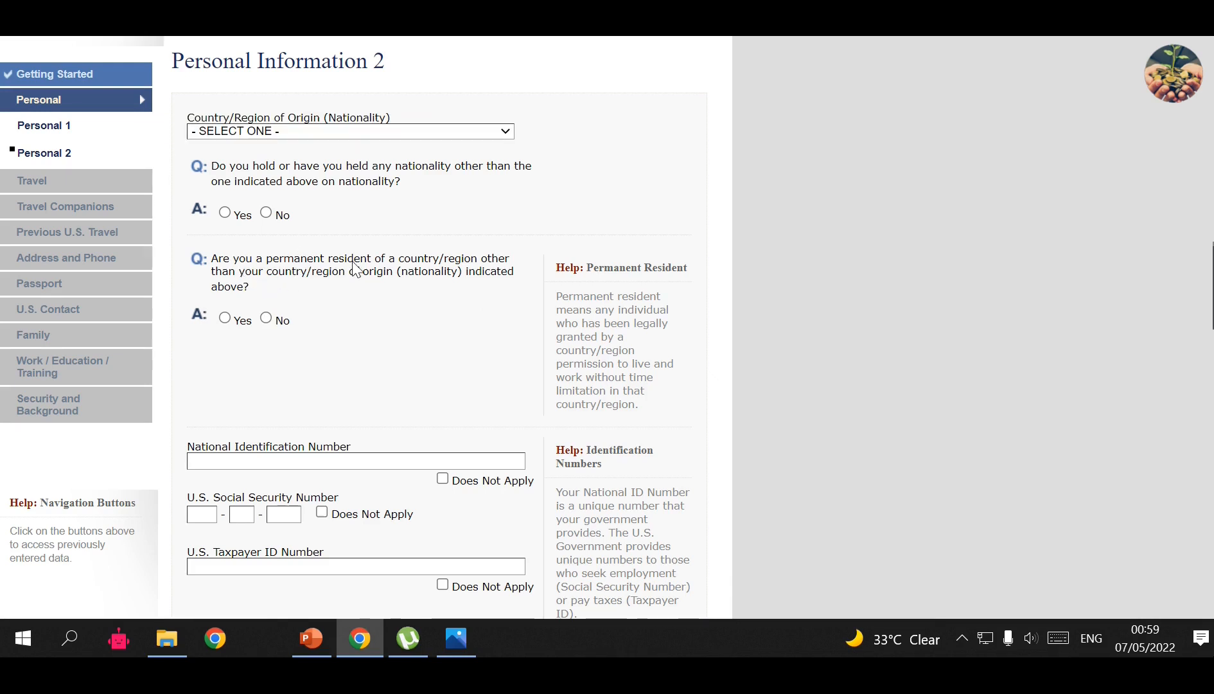
pyautogui.click(266, 310)
pyautogui.scroll(-3, 317, 374)
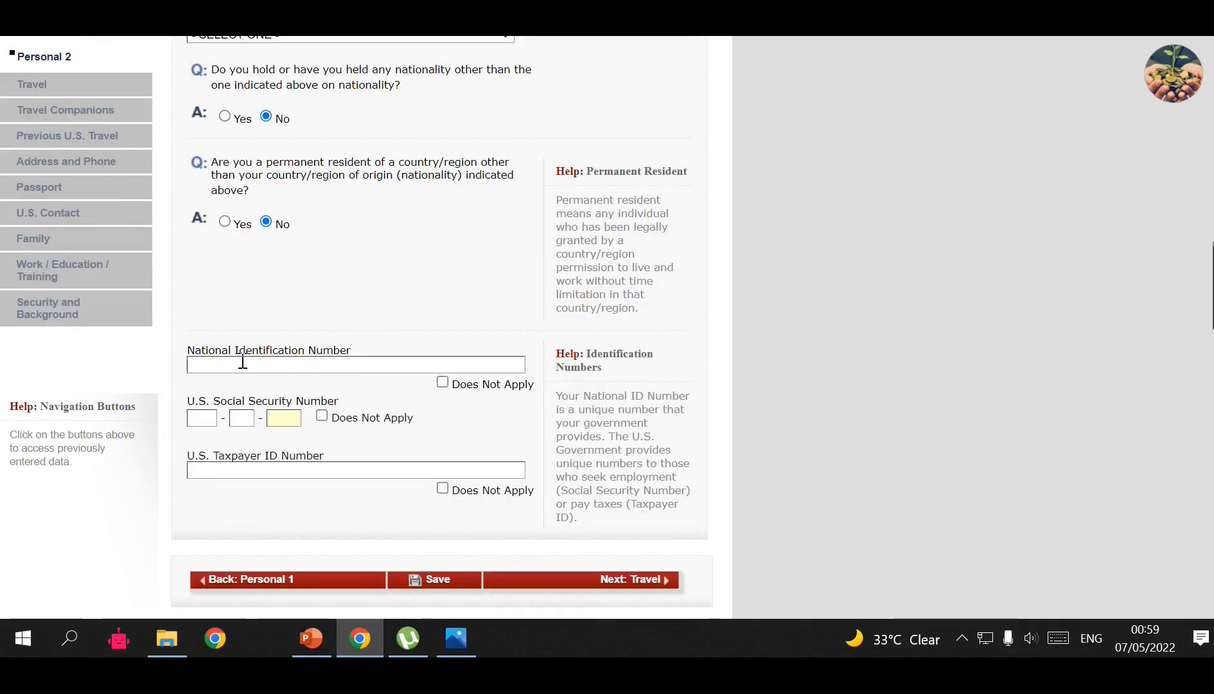
# Mark the National Identification, U.S. Social Security and U.S. Taxpayer ID numbers as Does Not Apply and continue to Travel Information.
pyautogui.scroll(-2, 398, 327)
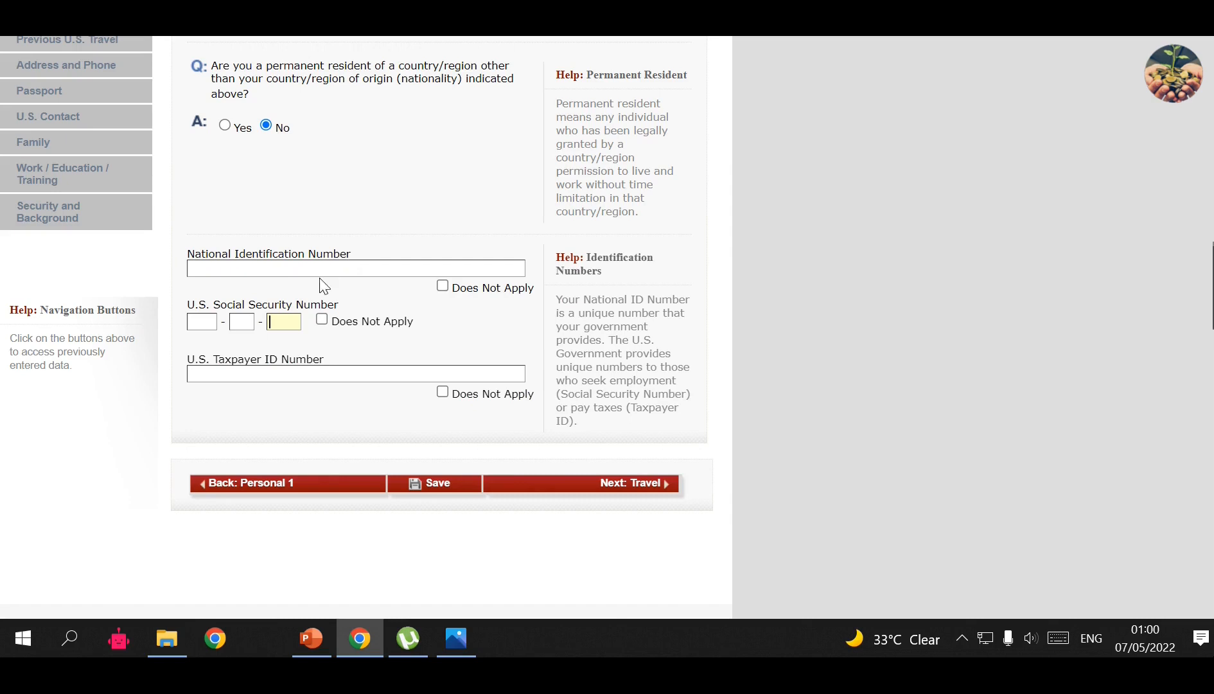
pyautogui.click(326, 322)
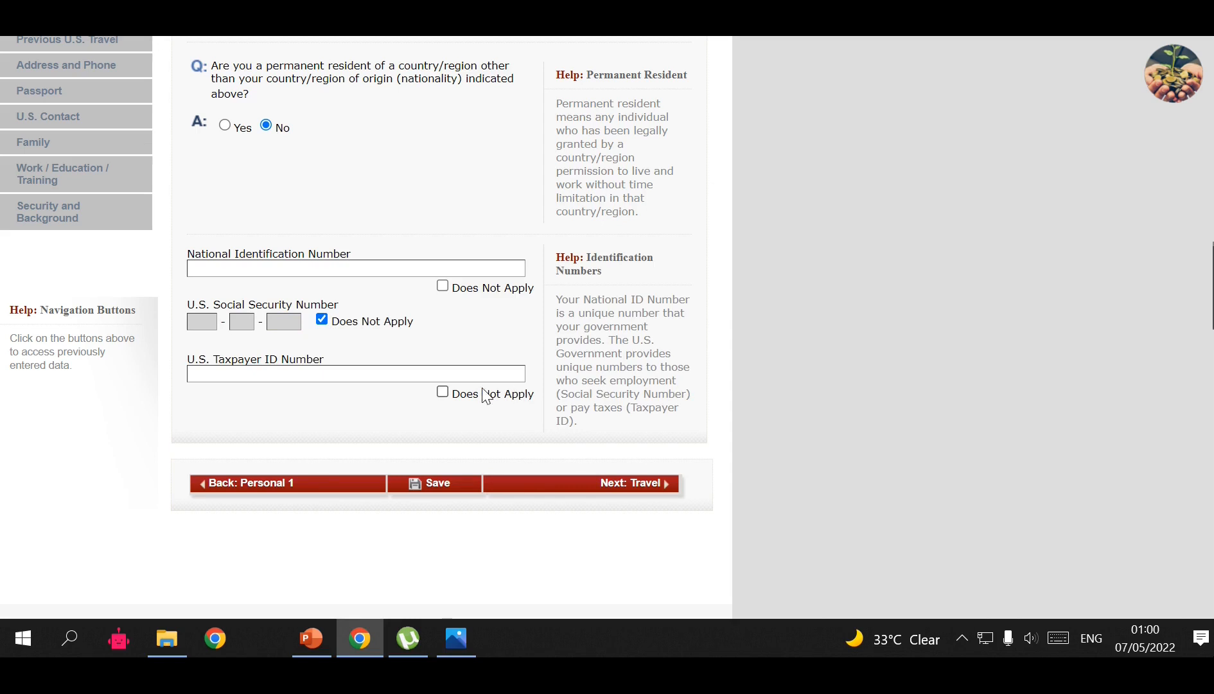
pyautogui.click(444, 391)
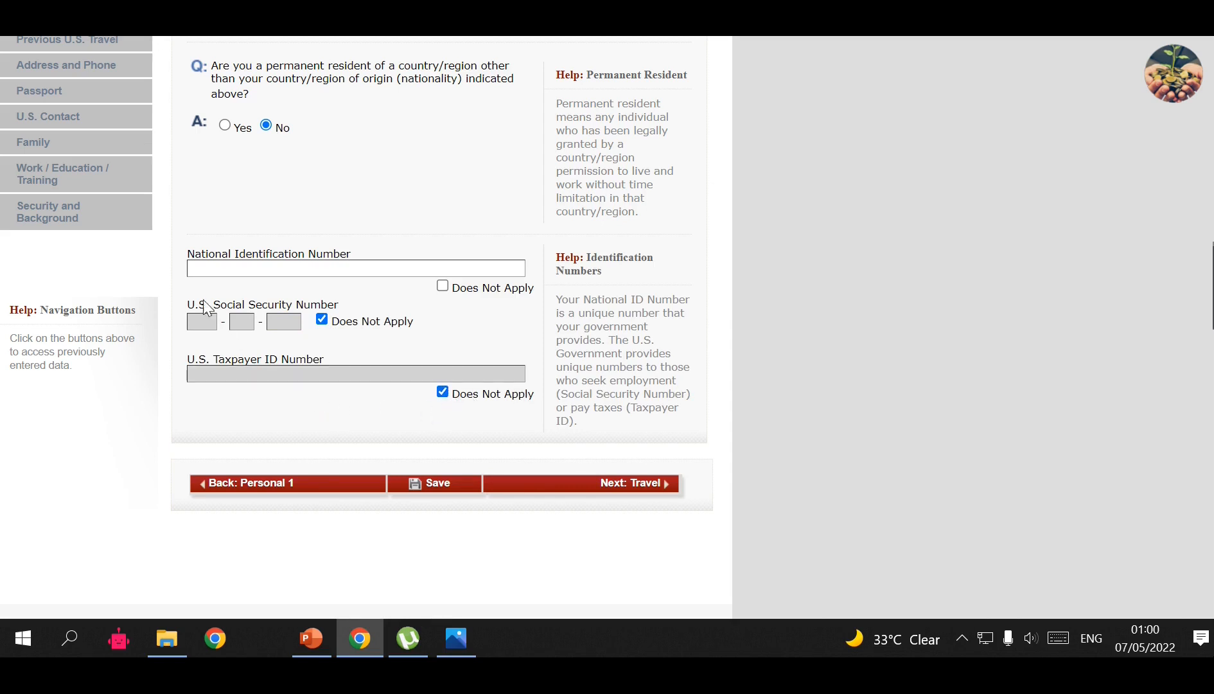
pyautogui.click(443, 286)
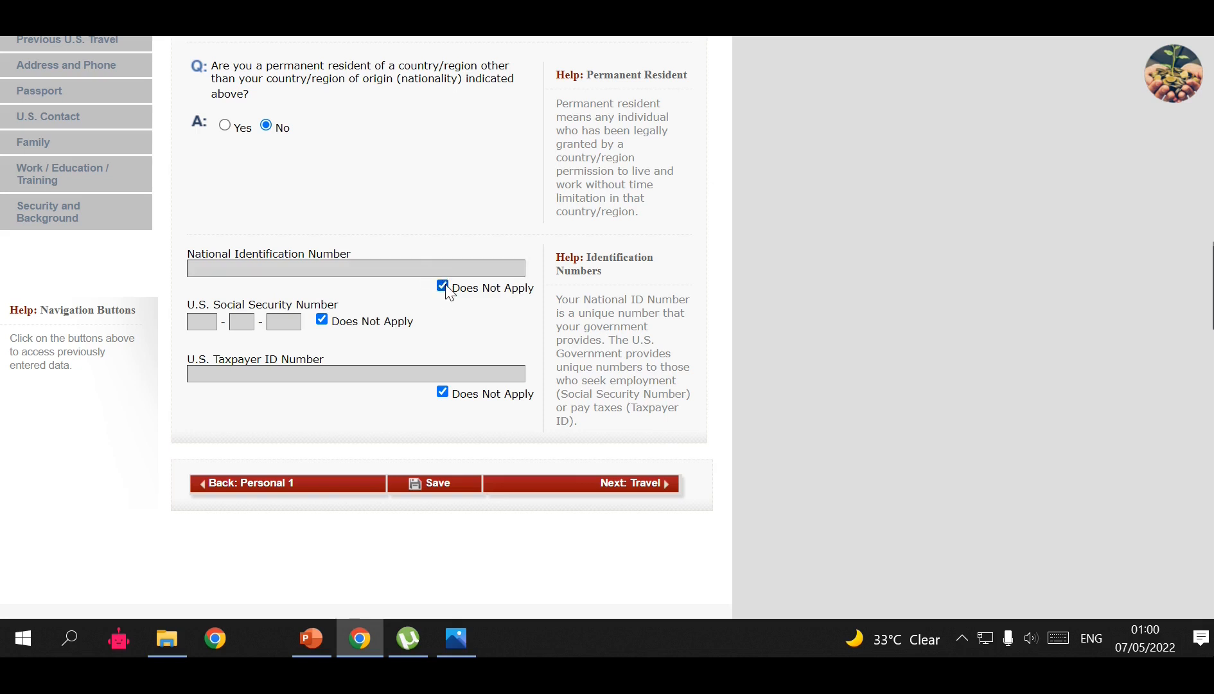
pyautogui.scroll(-1, 386, 342)
pyautogui.scroll(1, 713, 344)
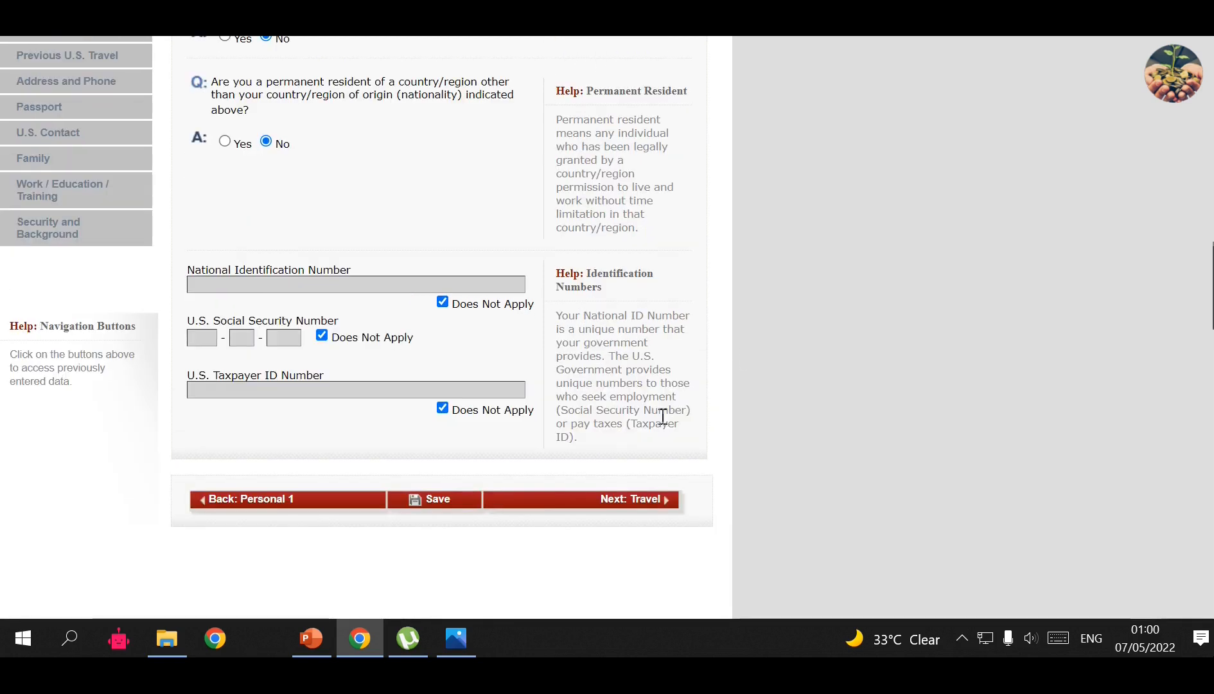
pyautogui.click(642, 505)
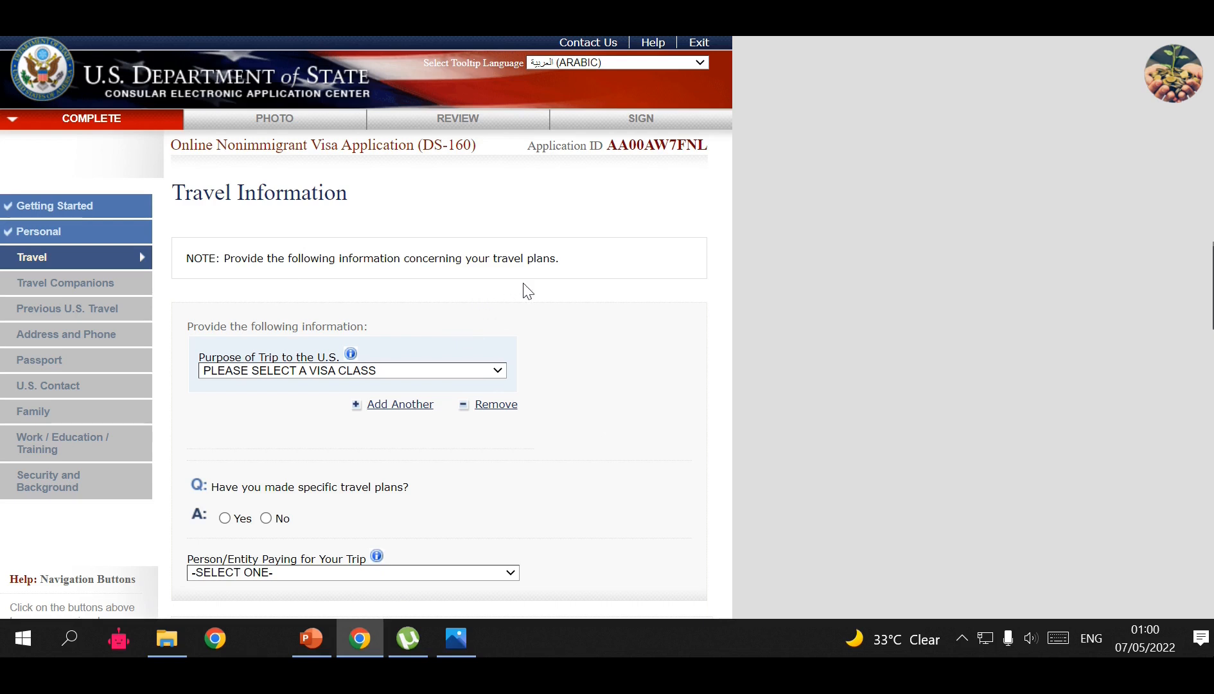
# Set the purpose of the trip to TEMP. BUSINESS PLEASURE VISITOR (B), specified as TOURISM/MEDICAL TREATMENT (B2).
pyautogui.click(231, 379)
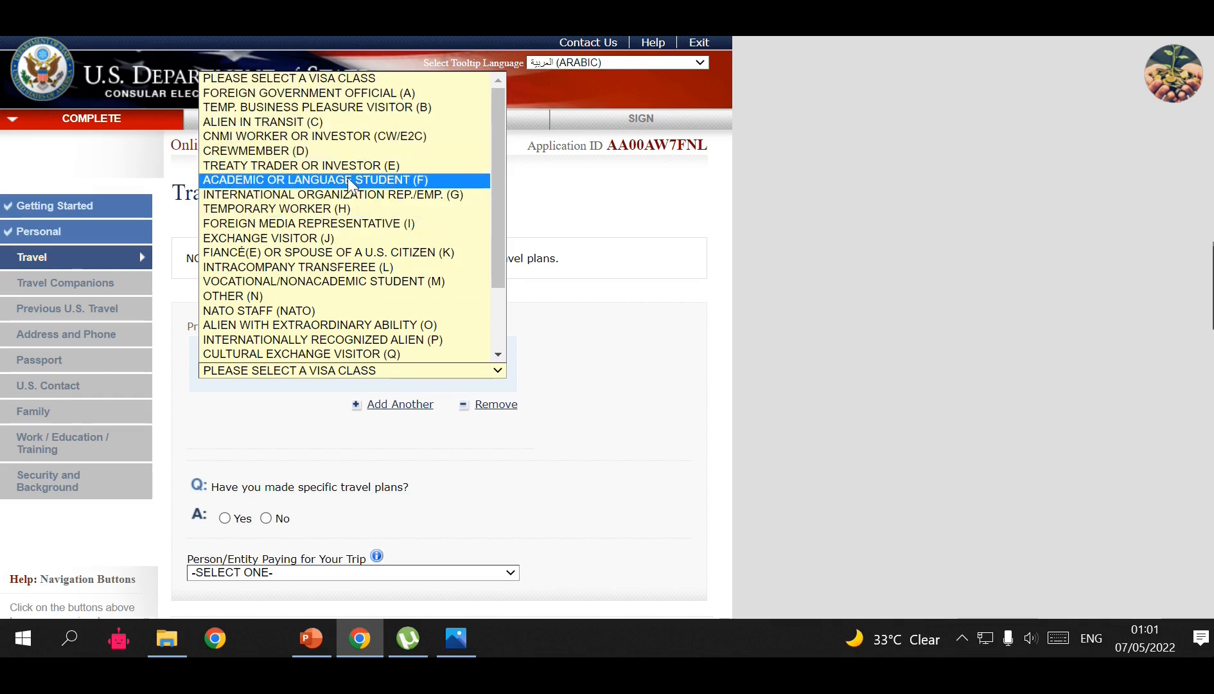
pyautogui.scroll(-2, 420, 219)
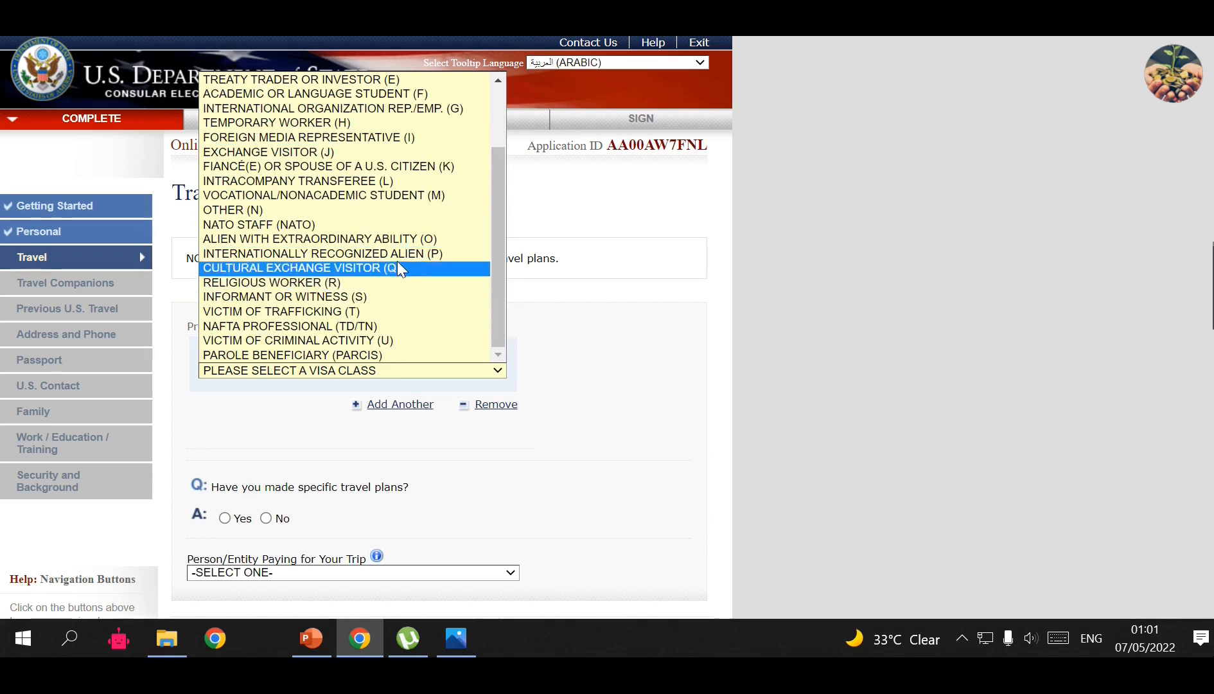
pyautogui.scroll(2, 417, 308)
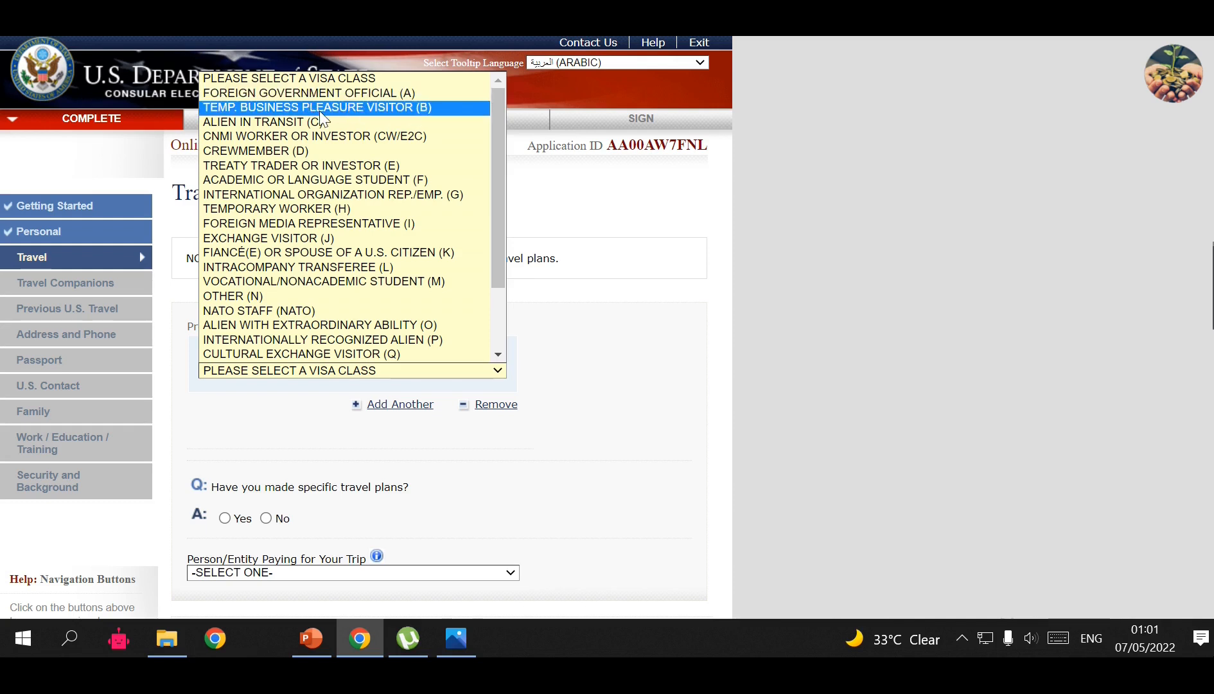
pyautogui.click(454, 106)
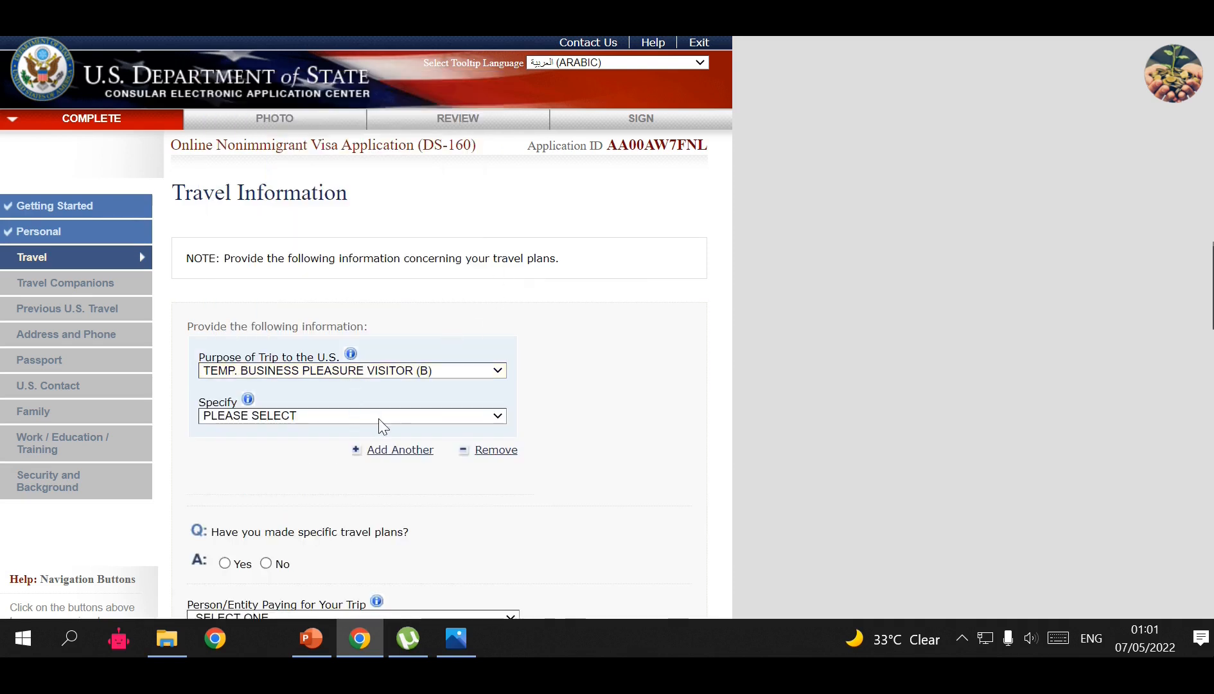
pyautogui.click(379, 419)
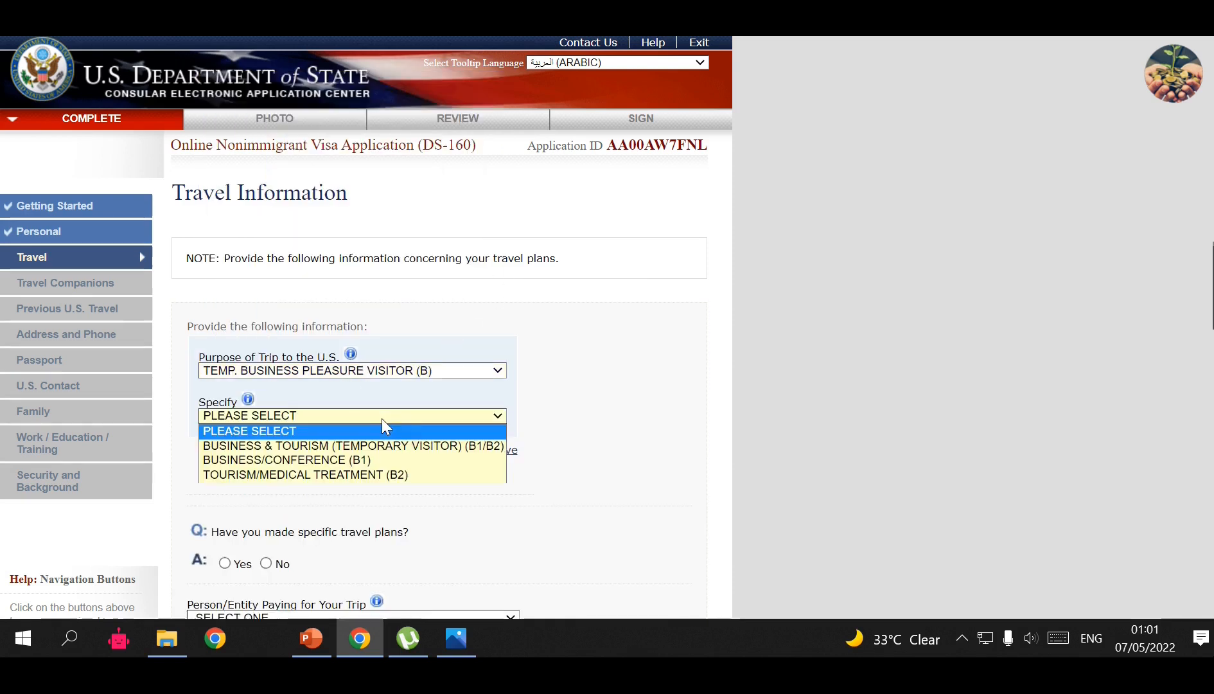
pyautogui.click(387, 475)
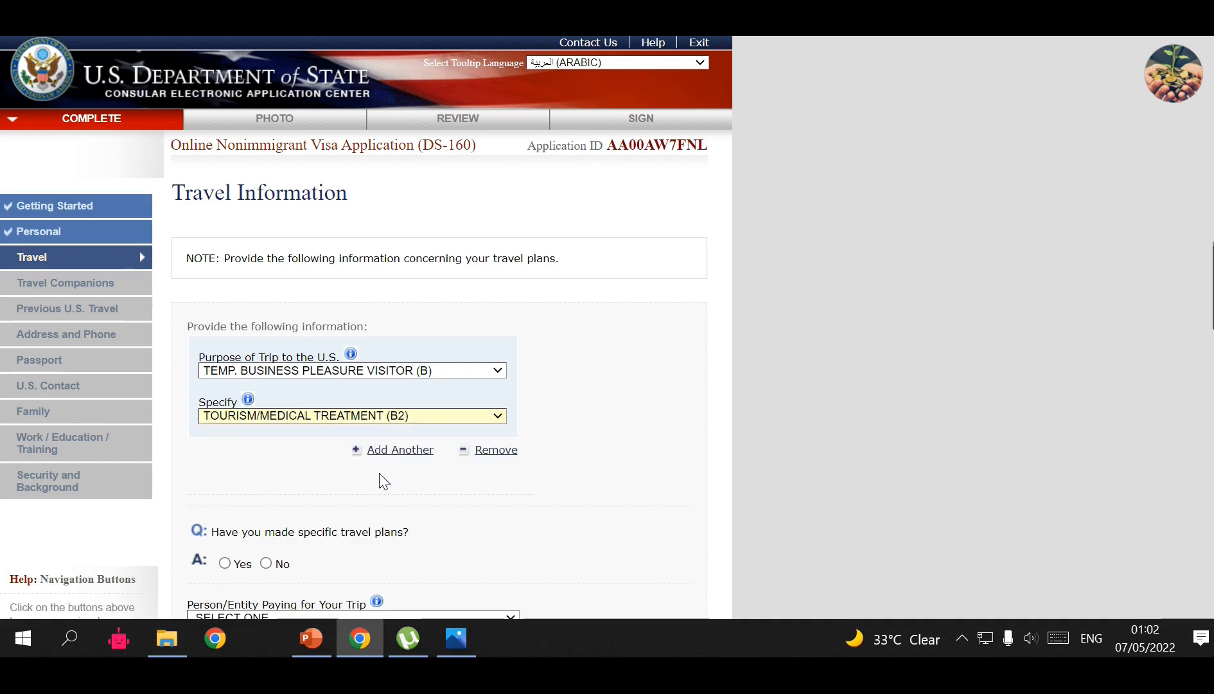
# Answer Yes to having made specific travel plans and look through the itinerary, locations and U.S. address fields.
pyautogui.scroll(-2, 642, 398)
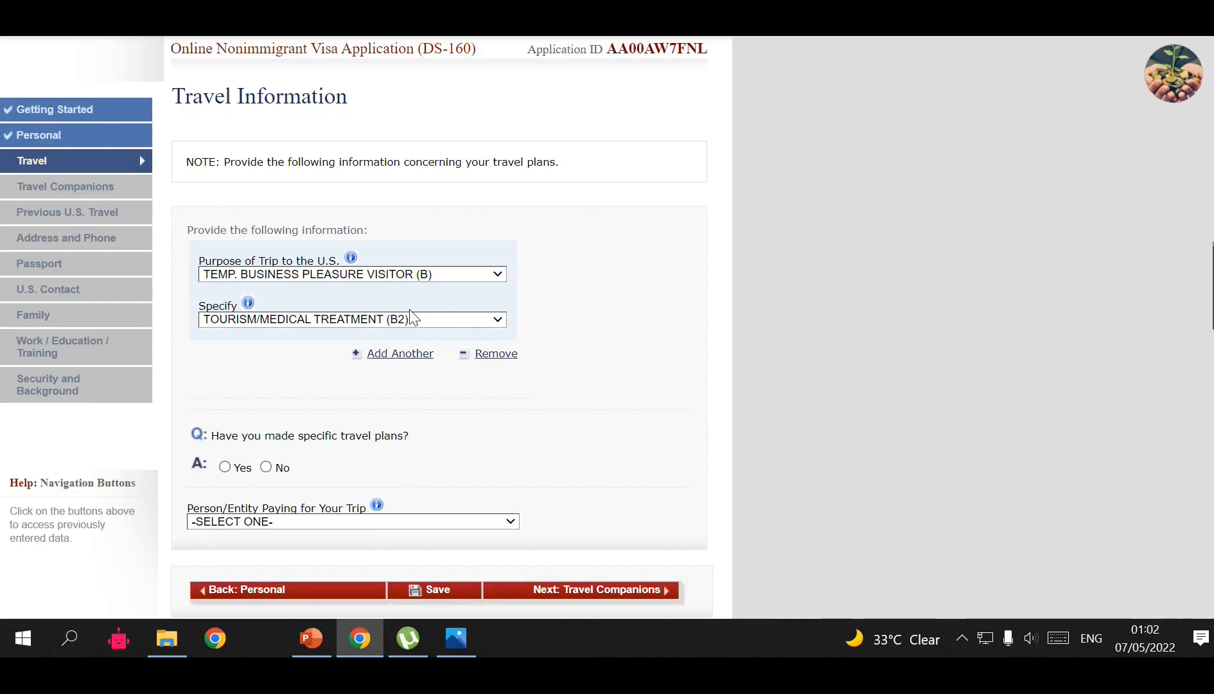
pyautogui.scroll(-3, 685, 328)
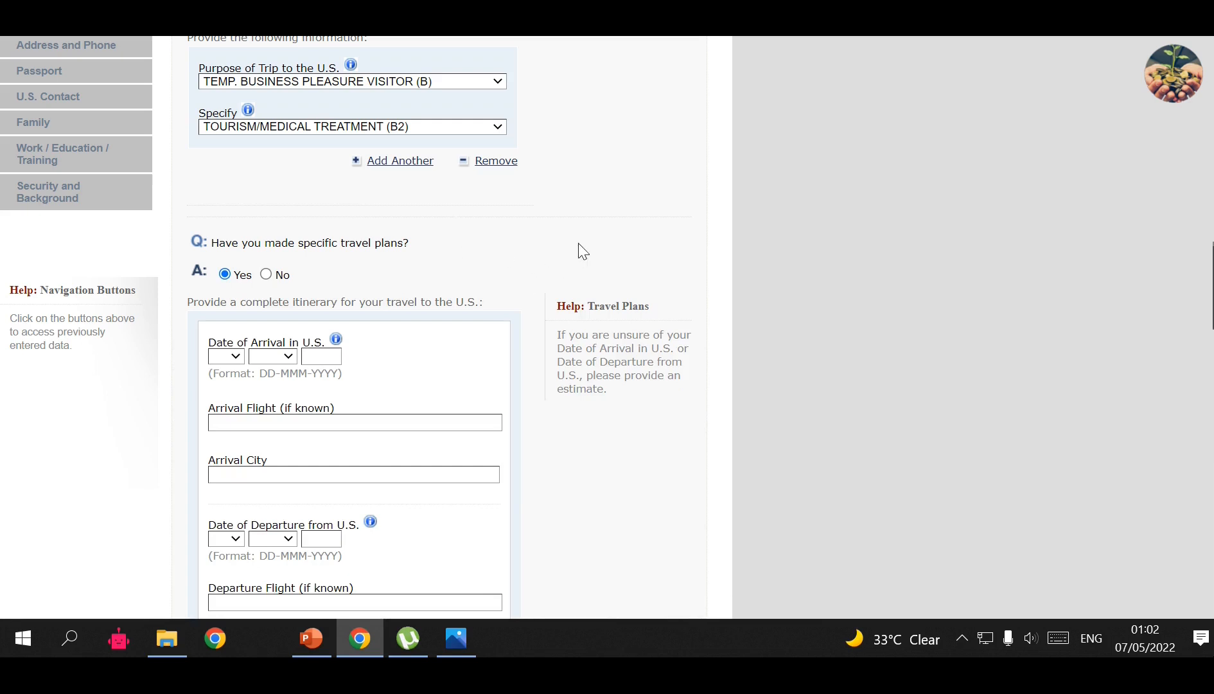
pyautogui.scroll(-3, 533, 218)
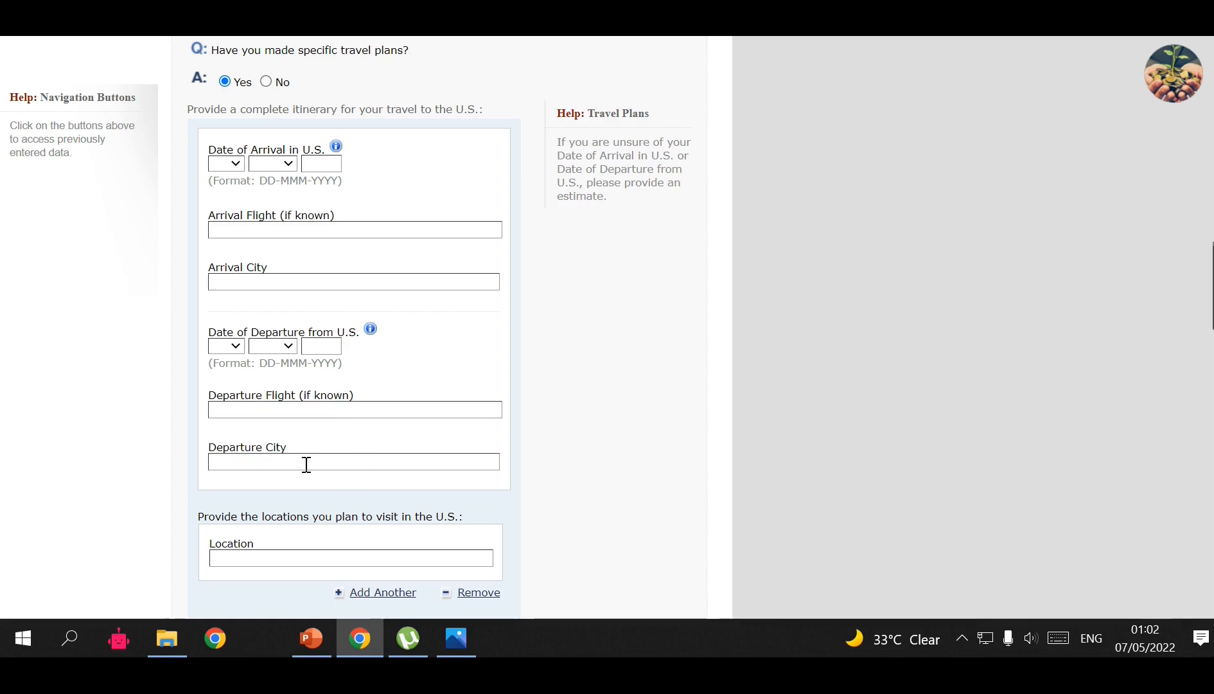
pyautogui.scroll(-2, 535, 430)
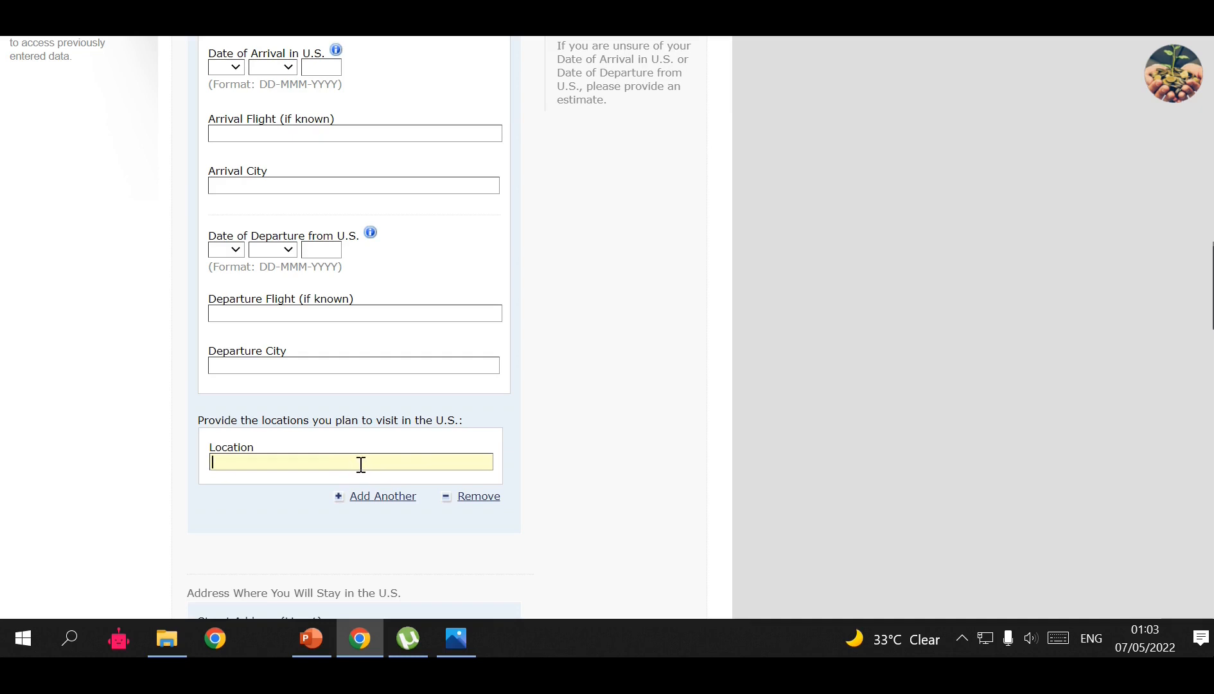
pyautogui.click(581, 417)
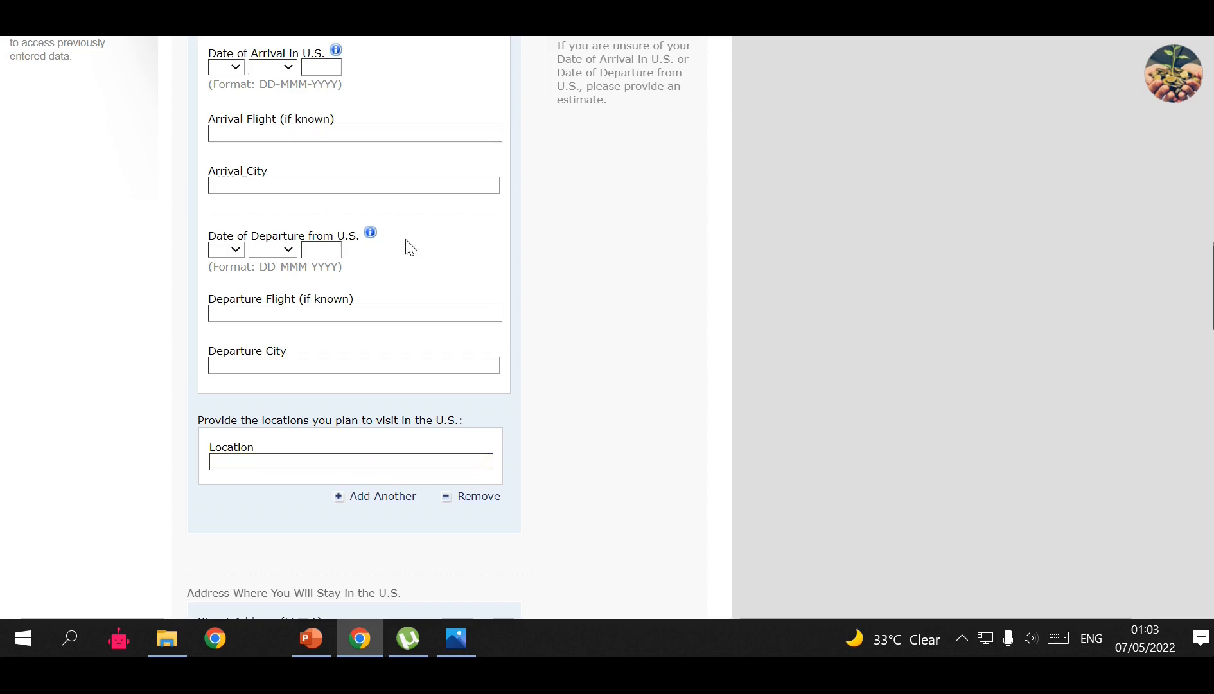
pyautogui.scroll(-3, 578, 370)
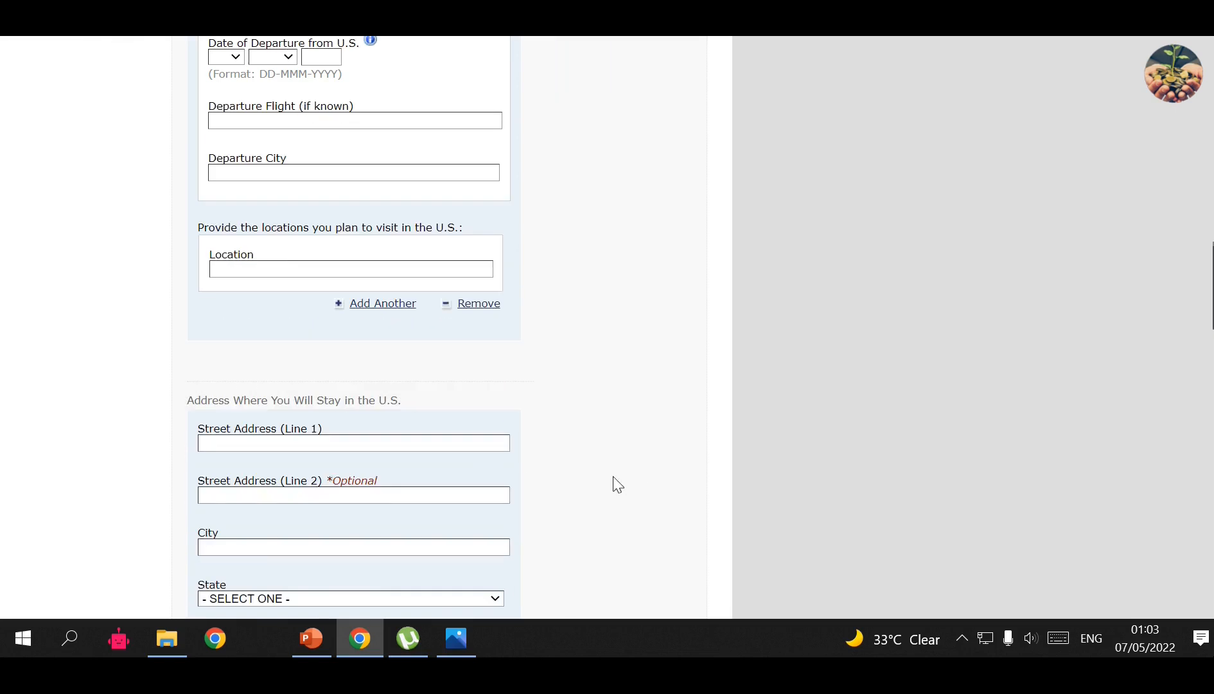
pyautogui.scroll(-5, 610, 462)
pyautogui.scroll(2, 568, 369)
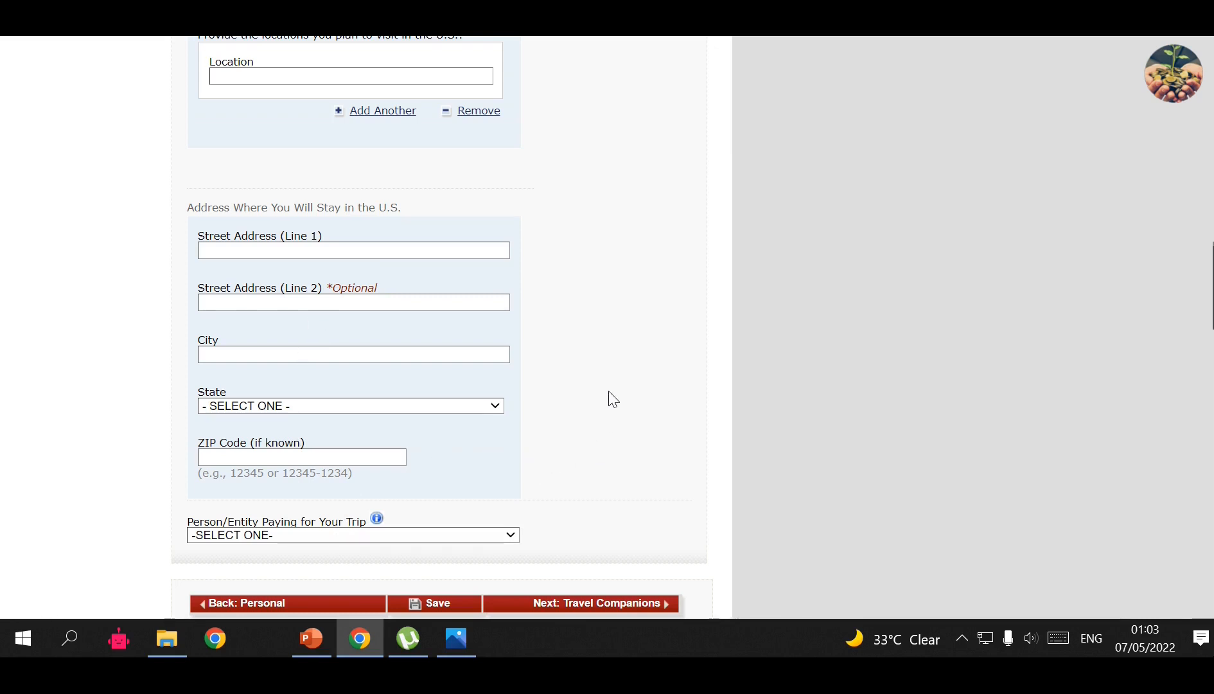
# Set the person or entity paying for the trip to SELF and continue to Travel Companions.
pyautogui.scroll(-2, 303, 451)
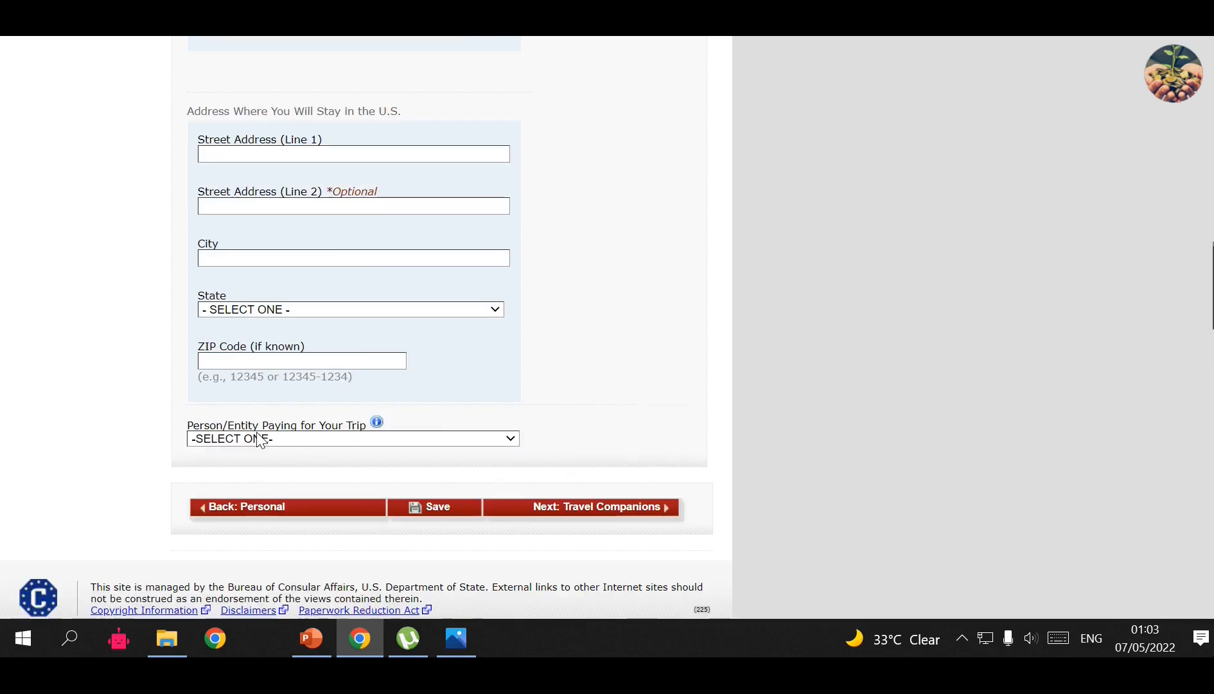
pyautogui.click(290, 442)
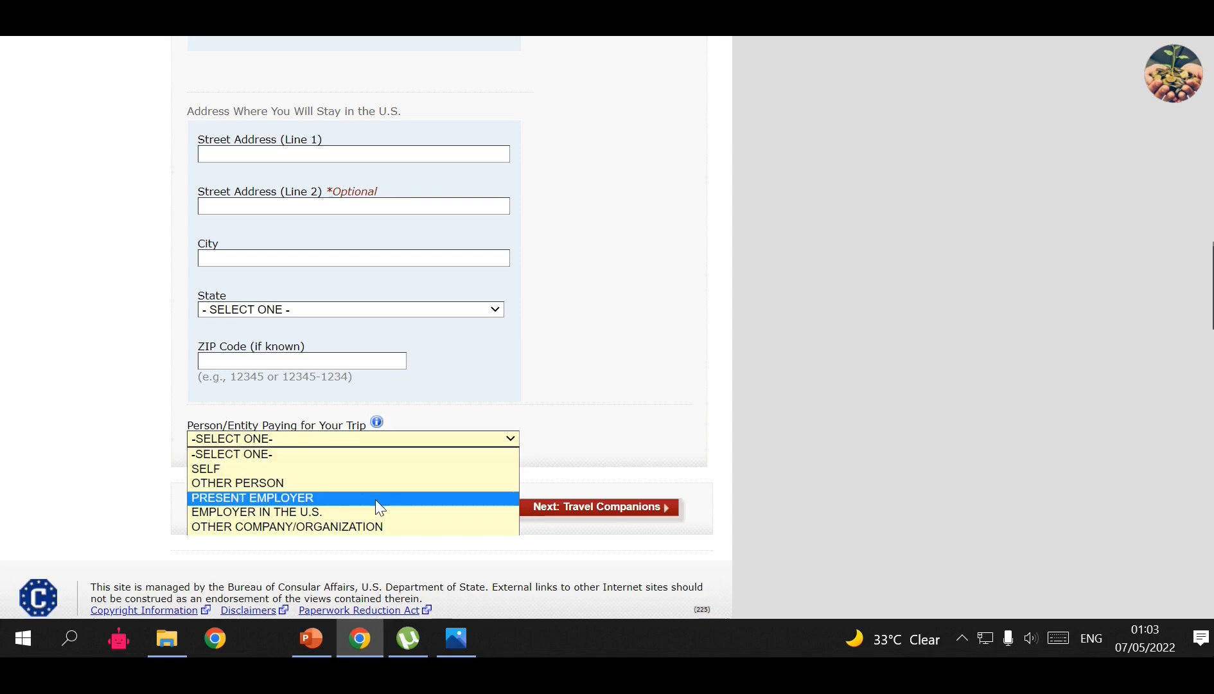
pyautogui.click(230, 468)
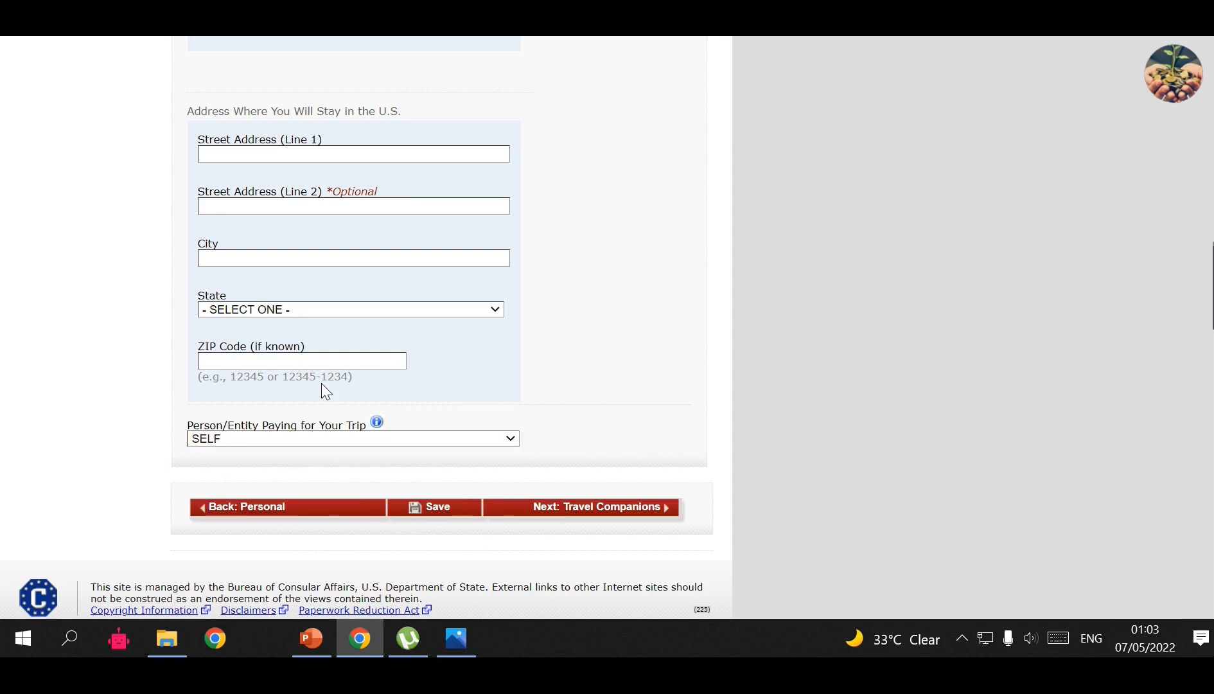
pyautogui.scroll(4, 655, 288)
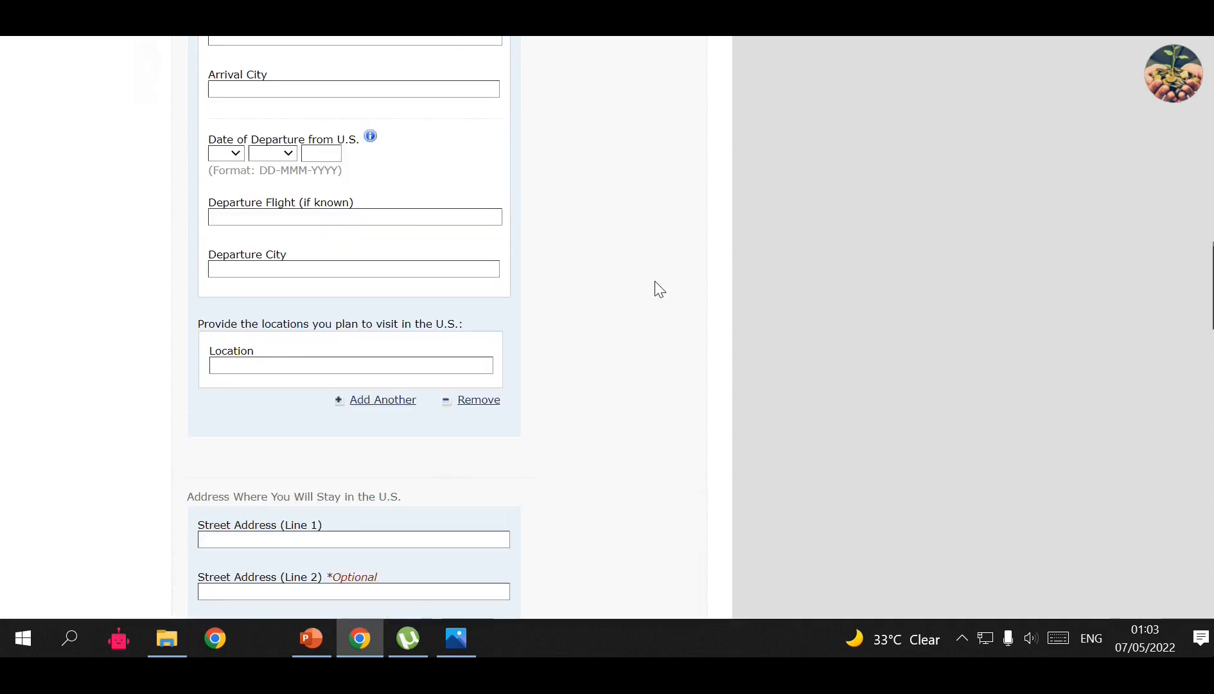
pyautogui.scroll(-5, 660, 289)
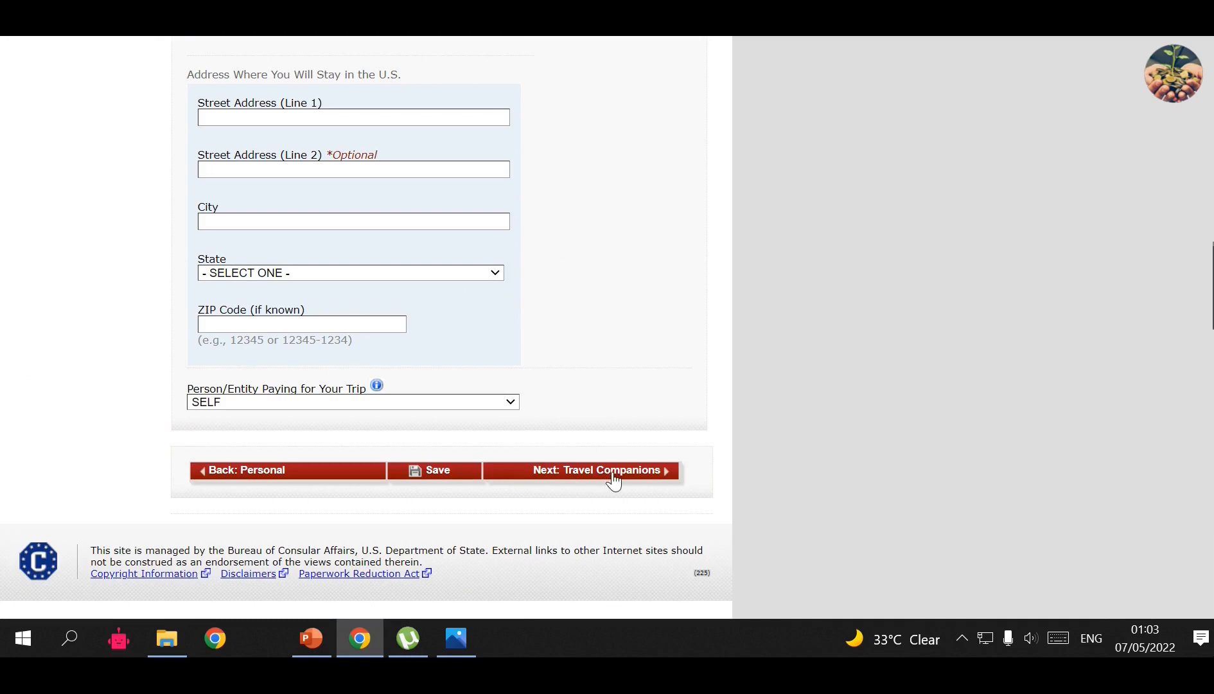
pyautogui.click(642, 475)
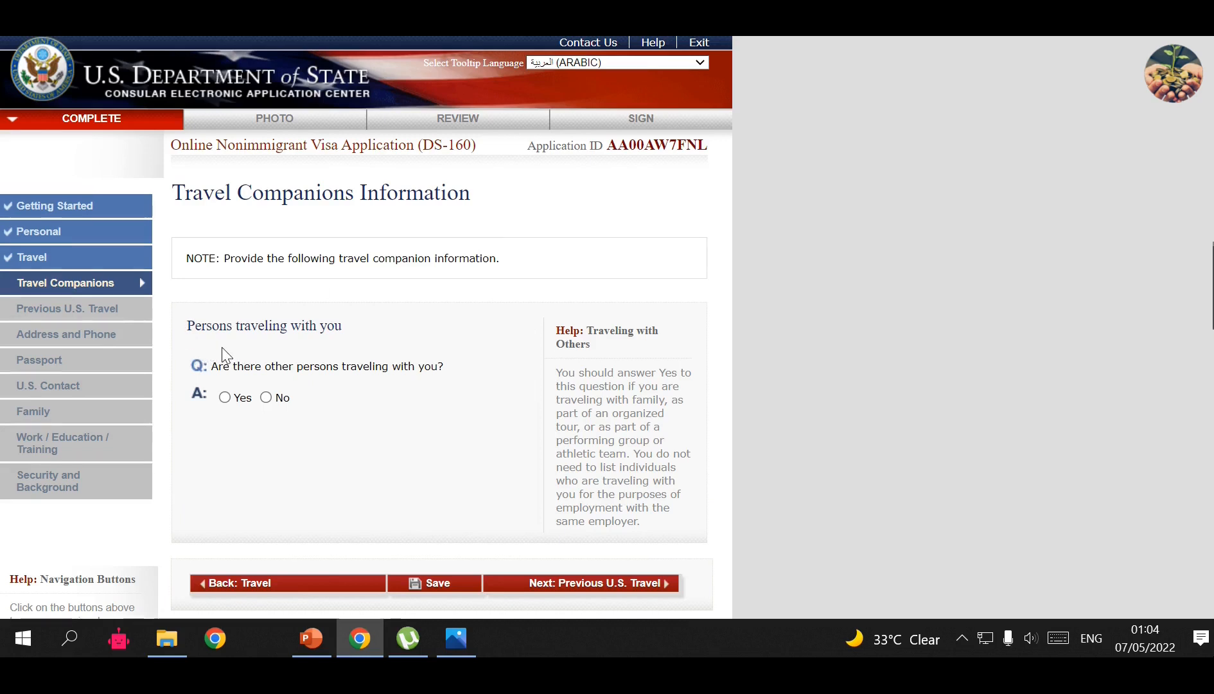
# Answer No to other persons traveling with the applicant and continue to Previous U.S. Travel.
pyautogui.click(224, 397)
pyautogui.scroll(-1, 198, 251)
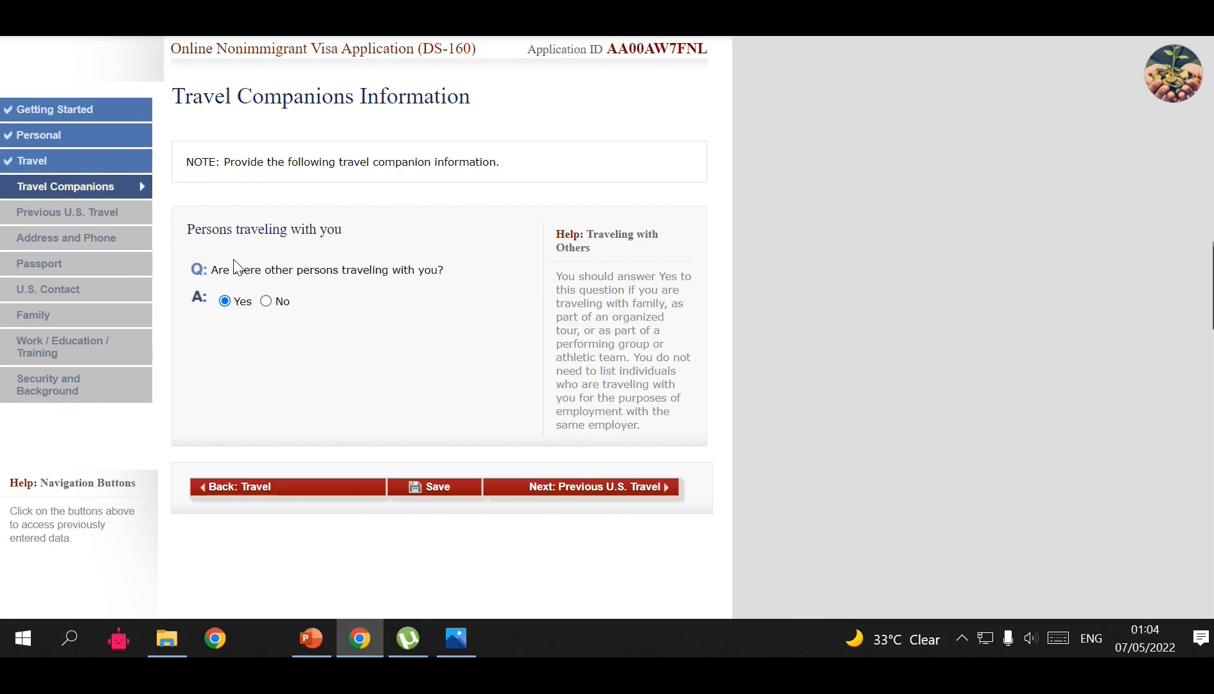
pyautogui.click(267, 302)
pyautogui.click(609, 486)
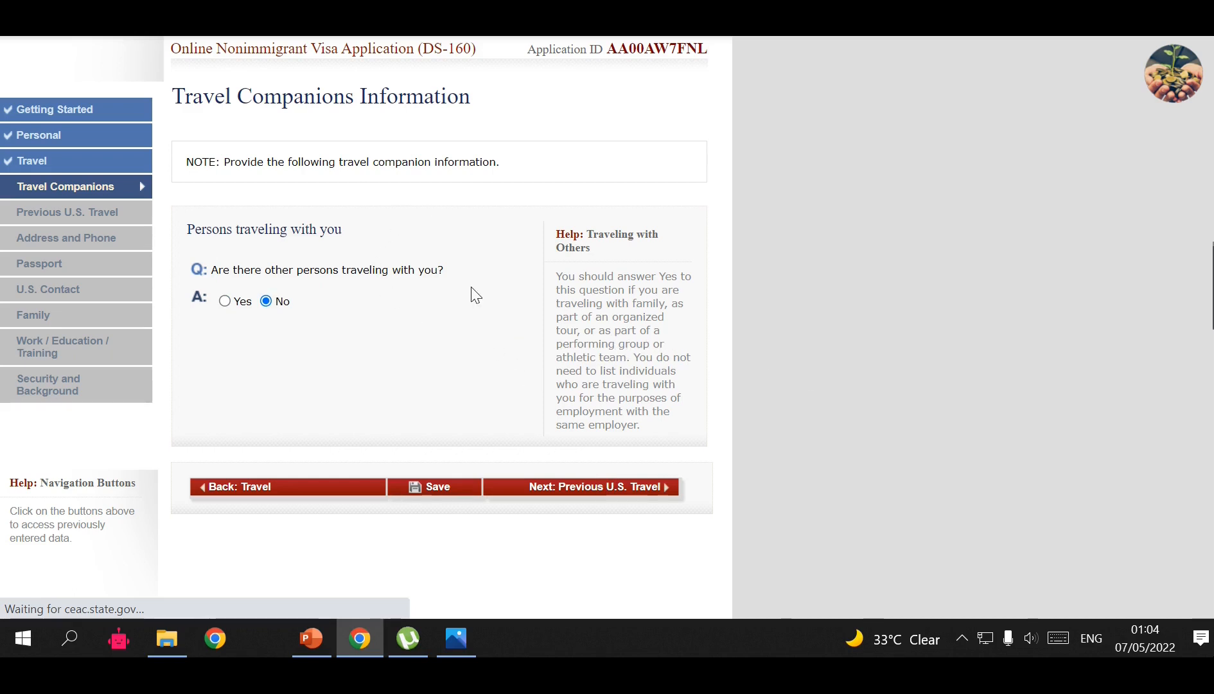
pyautogui.scroll(2, 552, 421)
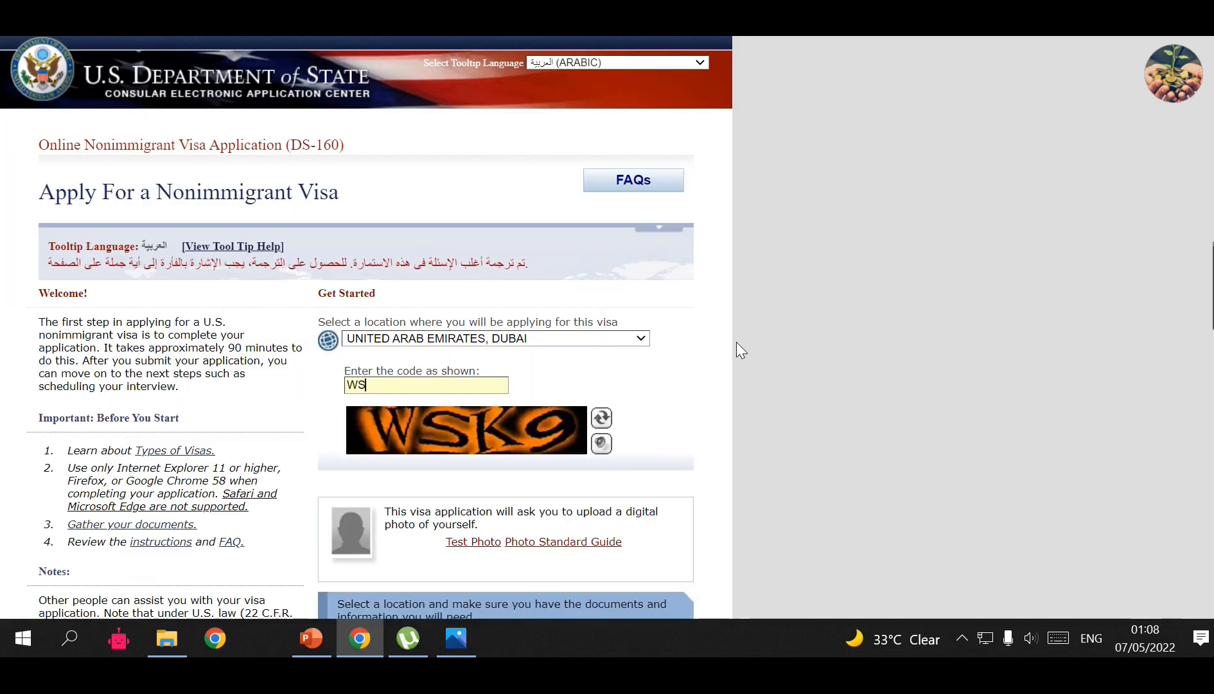
# Finish entering the image verification code on the Apply For a Nonimmigrant Visa start page.
pyautogui.write('K9')
pyautogui.scroll(-2, 728, 389)
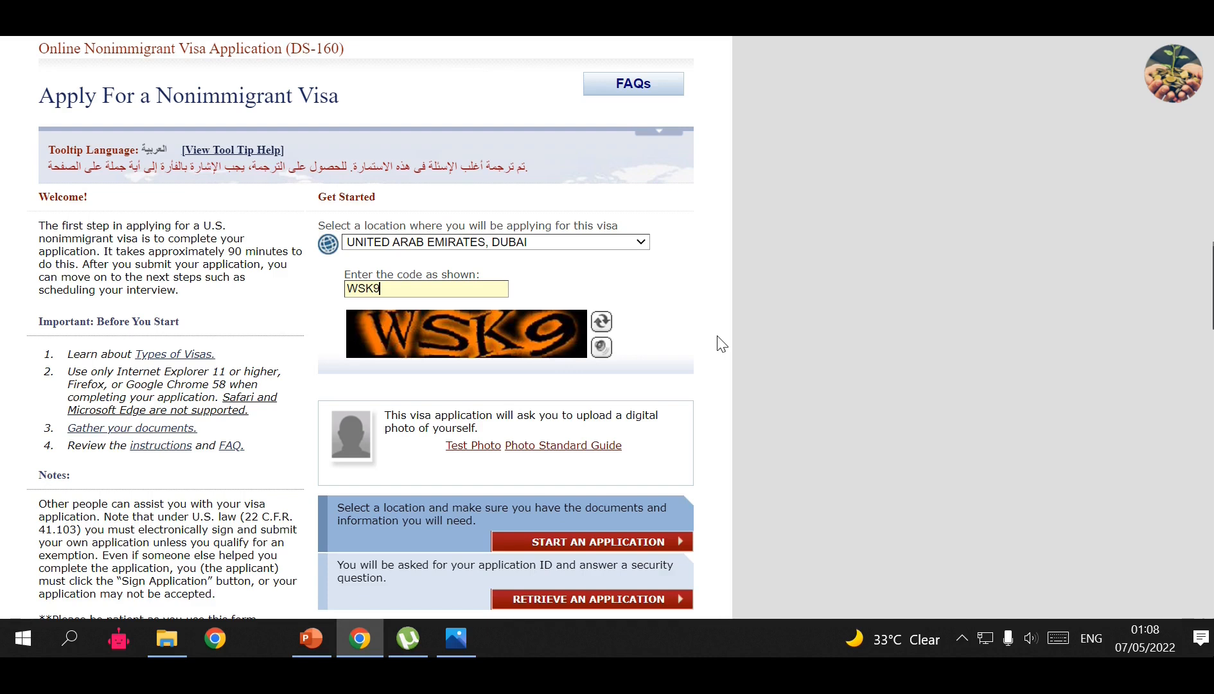
pyautogui.scroll(-1, 719, 339)
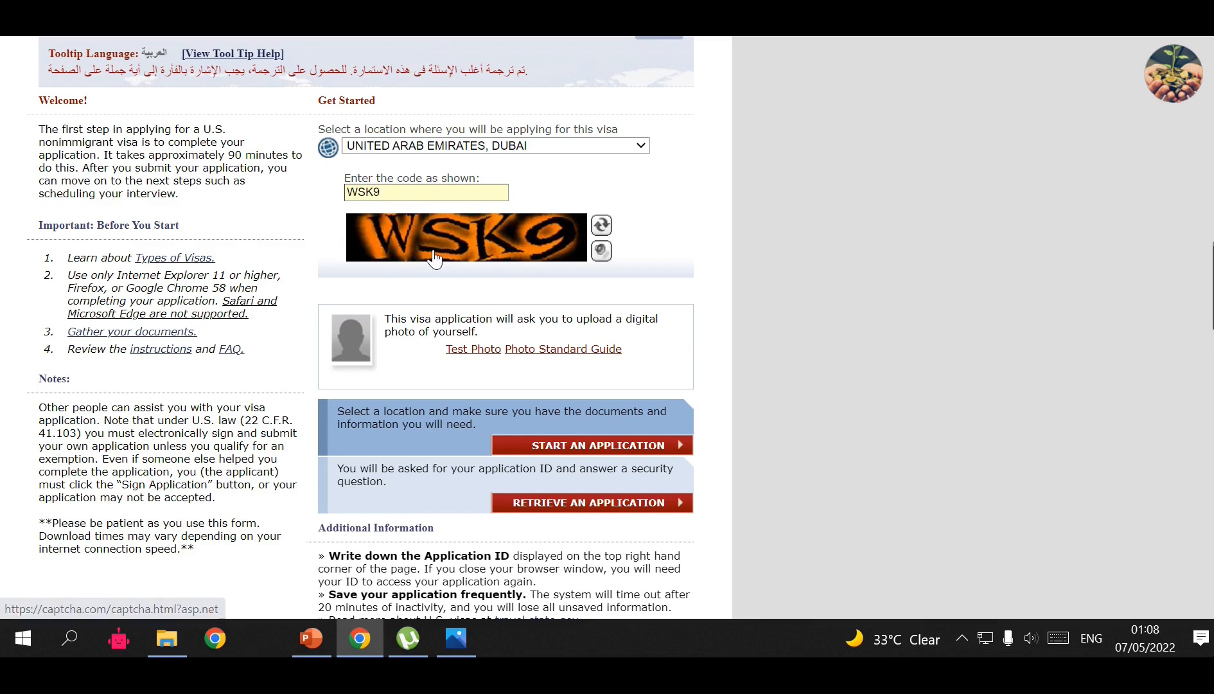
# Retrieve the existing application by pasting its application ID and bring up the security questions, including the first-job city question.
pyautogui.click(571, 514)
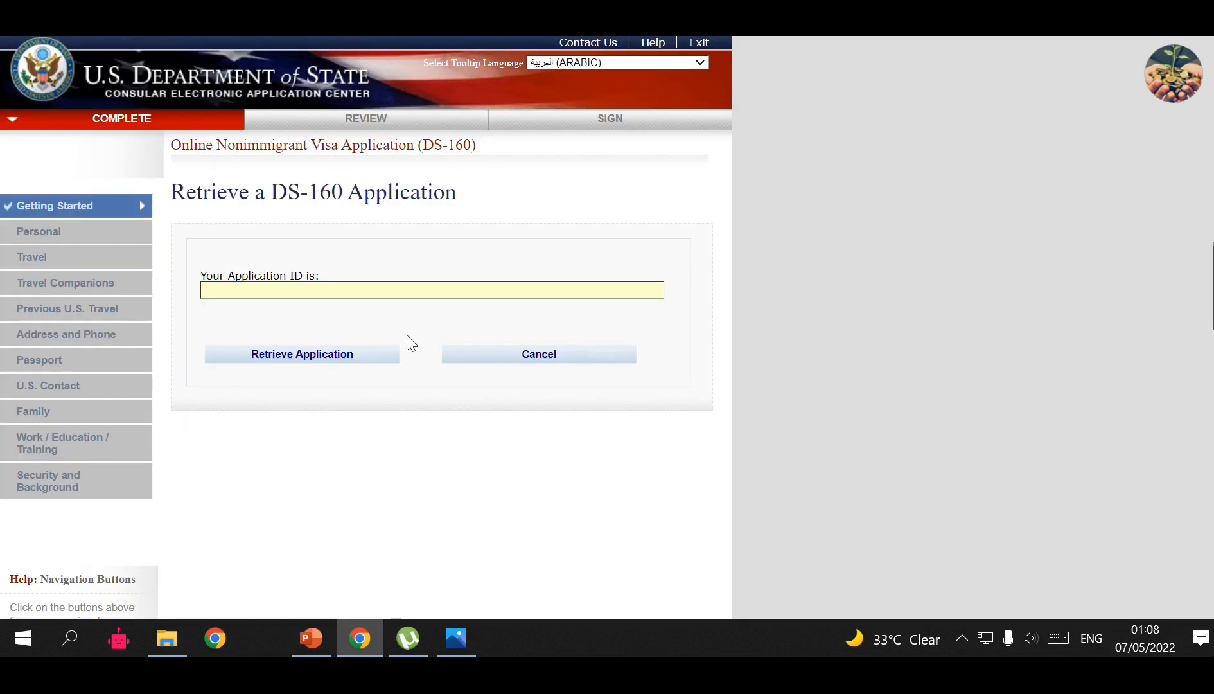
pyautogui.rightClick(358, 290)
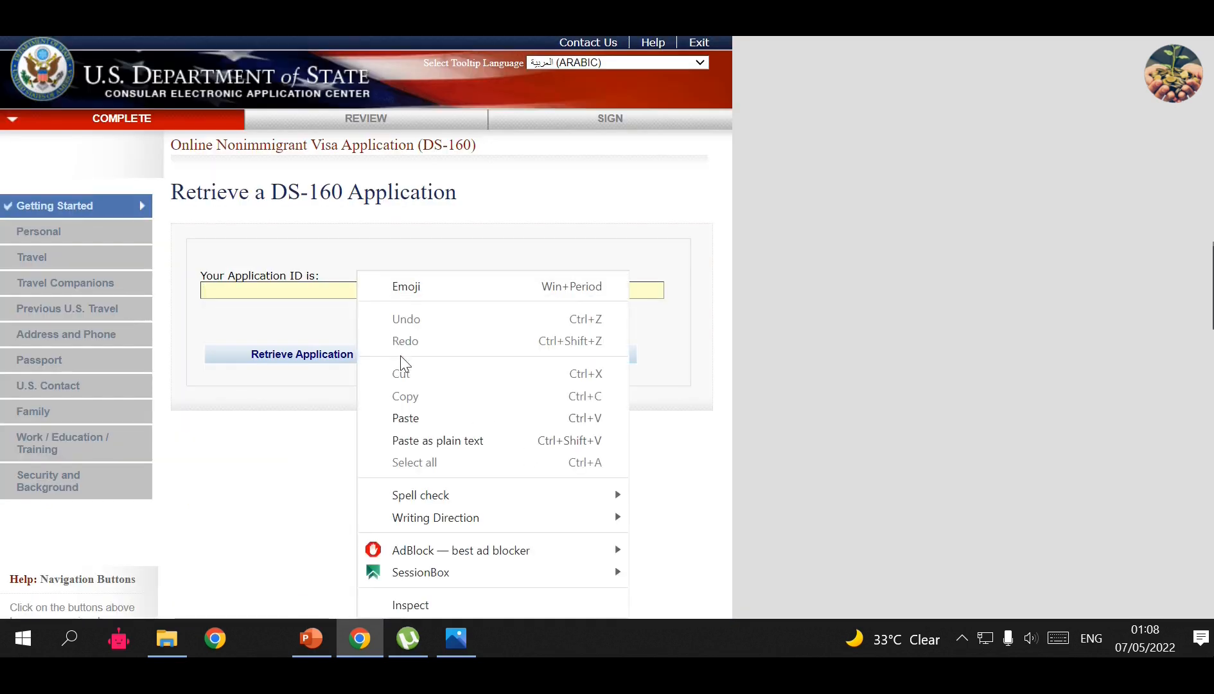
pyautogui.click(403, 419)
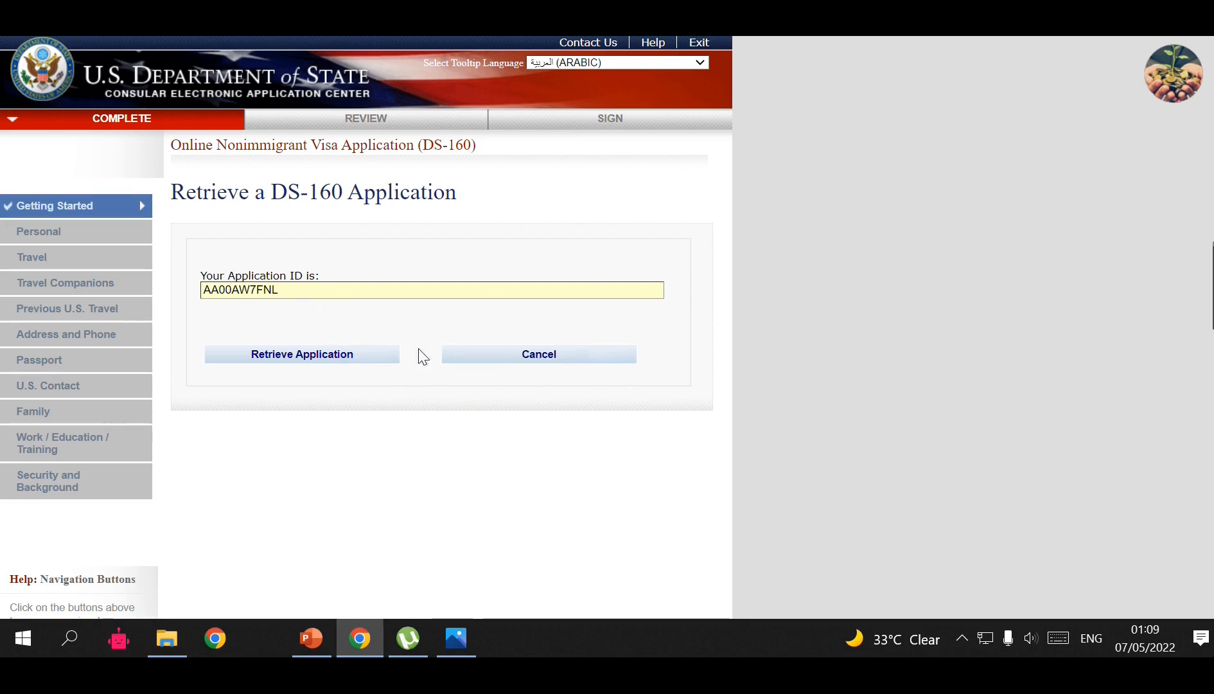
pyautogui.click(309, 362)
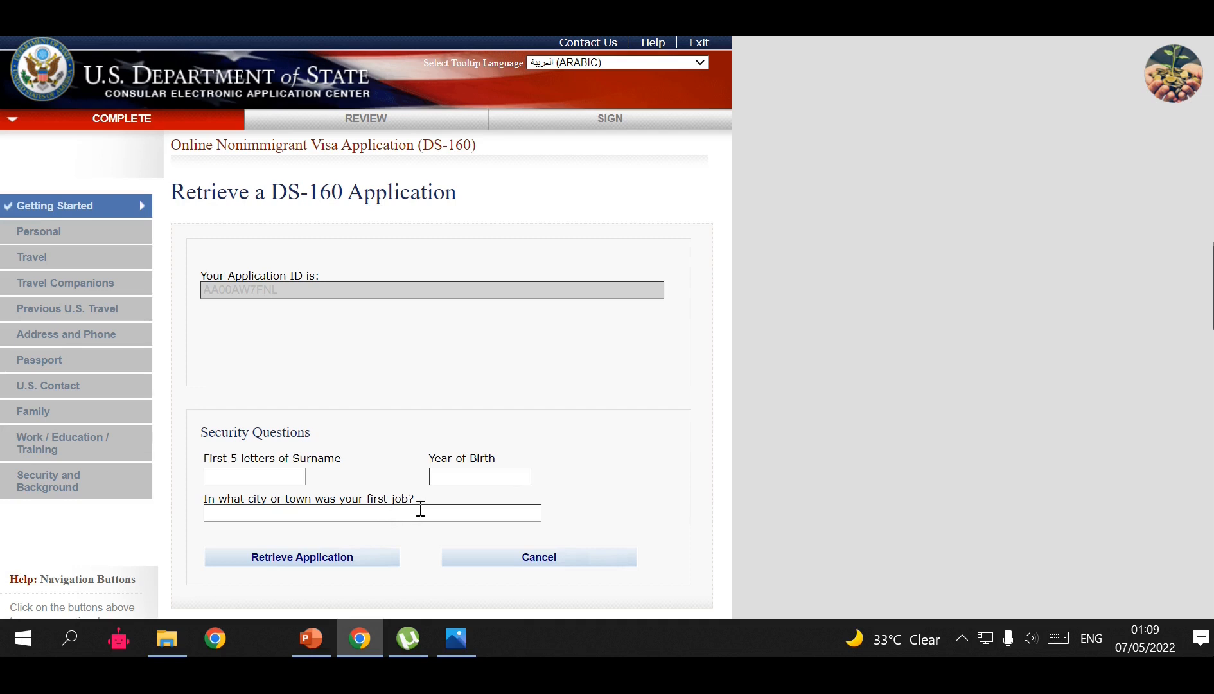
pyautogui.moveTo(415, 499); pyautogui.dragTo(191, 502)
pyautogui.click(191, 501)
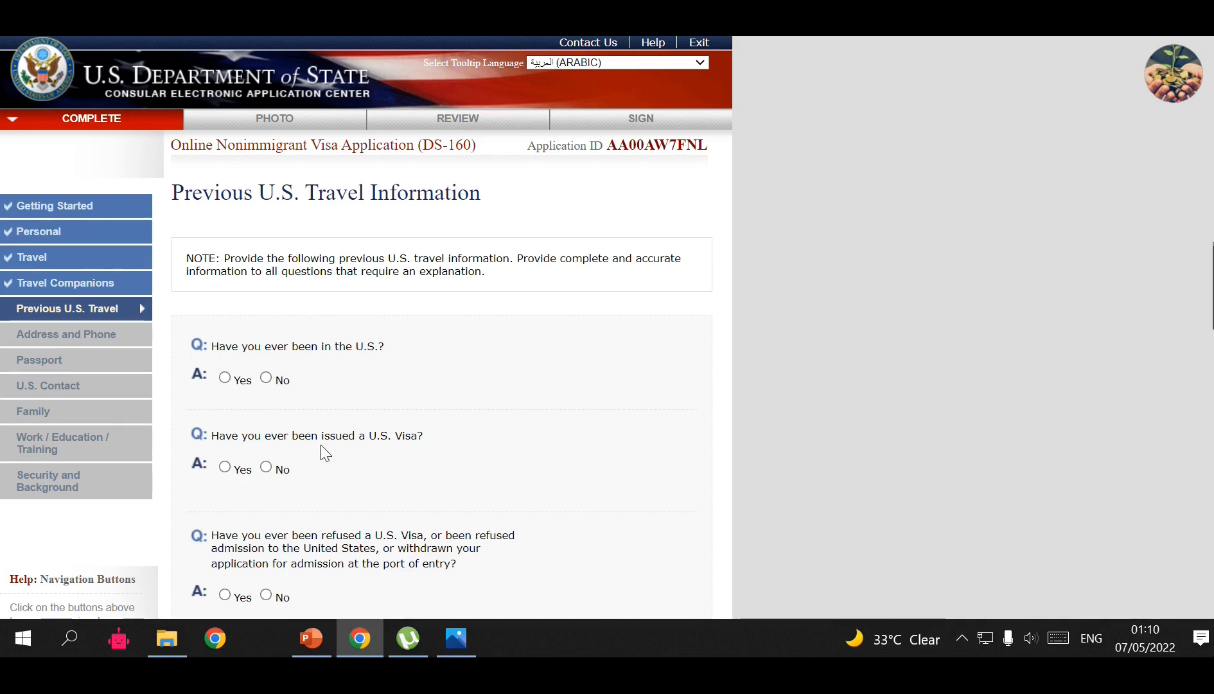
# Answer No to ever having been in the U.S. and No to ever having been issued a U.S. visa.
pyautogui.scroll(-2, 501, 385)
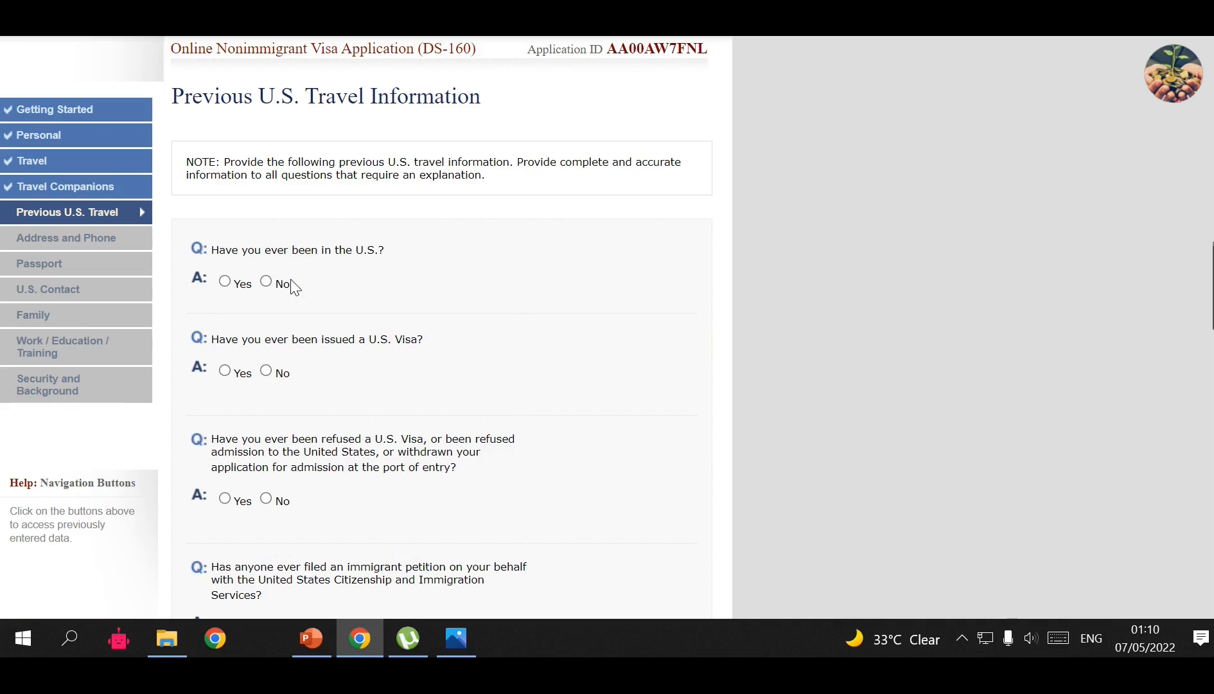
pyautogui.click(267, 282)
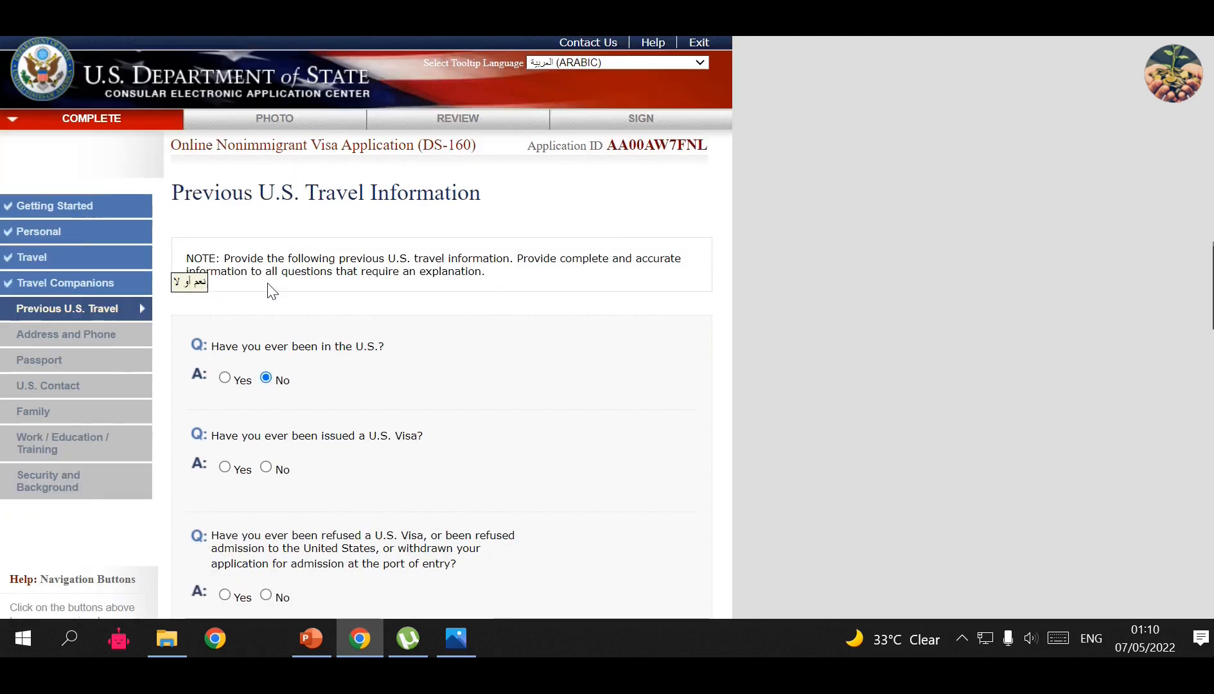
pyautogui.scroll(-2, 411, 385)
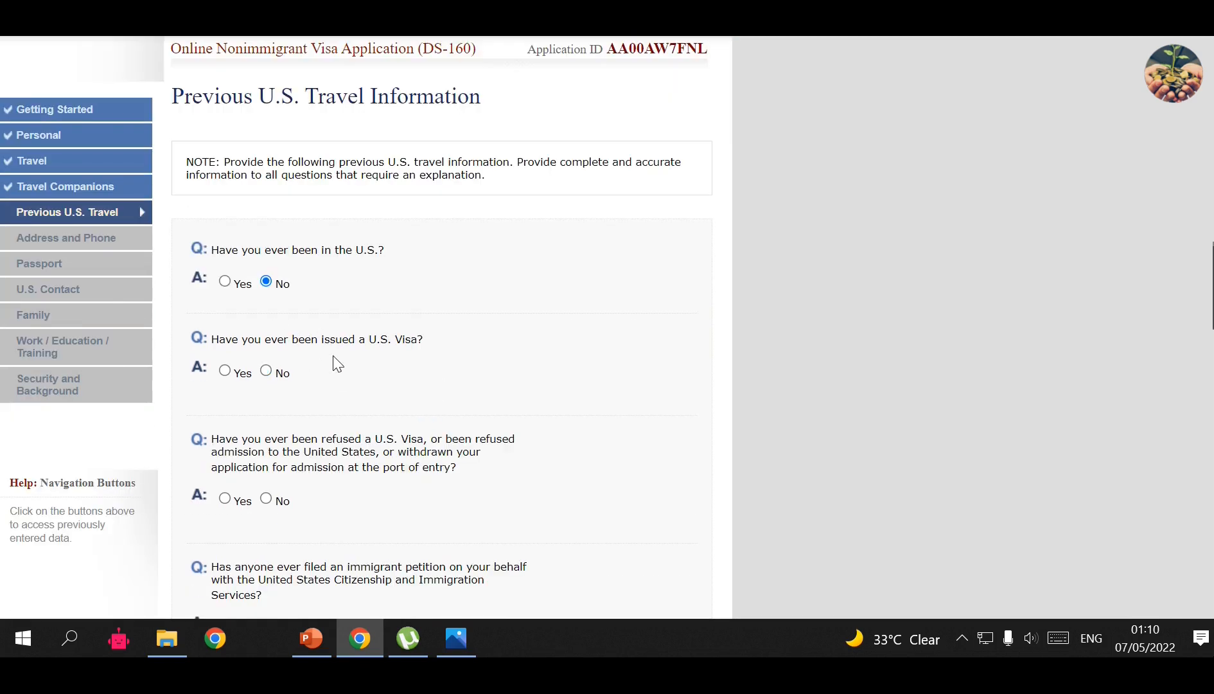
pyautogui.click(265, 372)
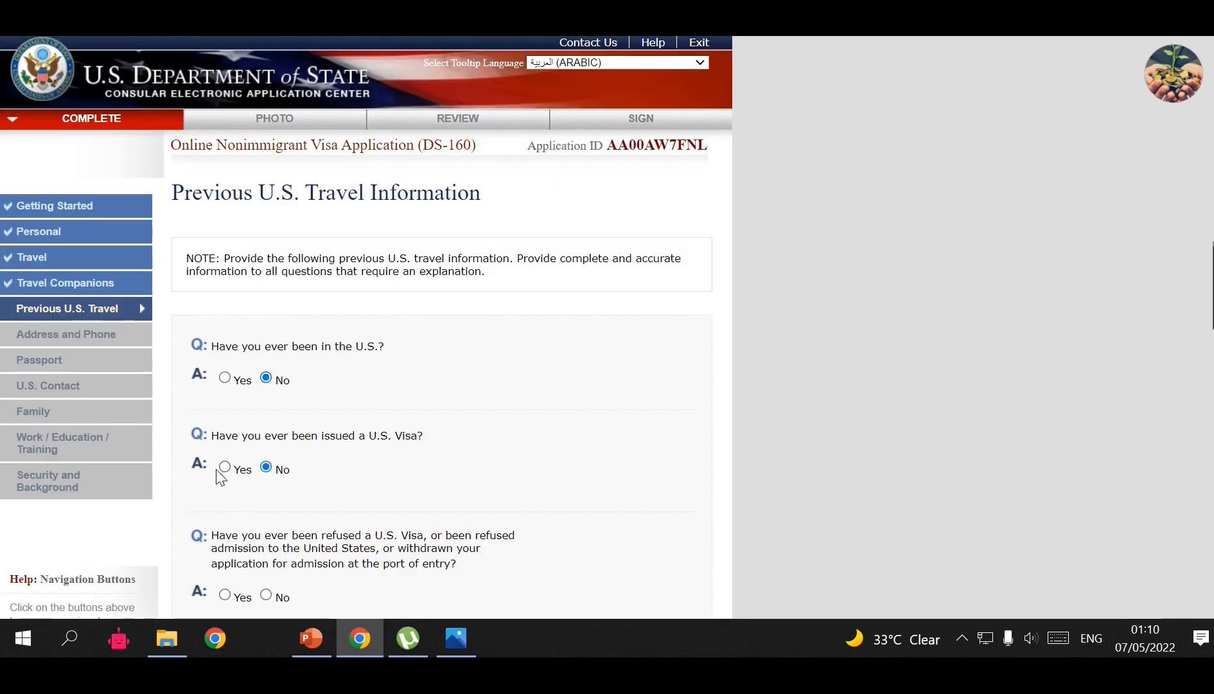
# Switch the U.S. visa issuance answer to Yes, look through the previous visa fields, and set the answer back to No.
pyautogui.scroll(-1, 486, 525)
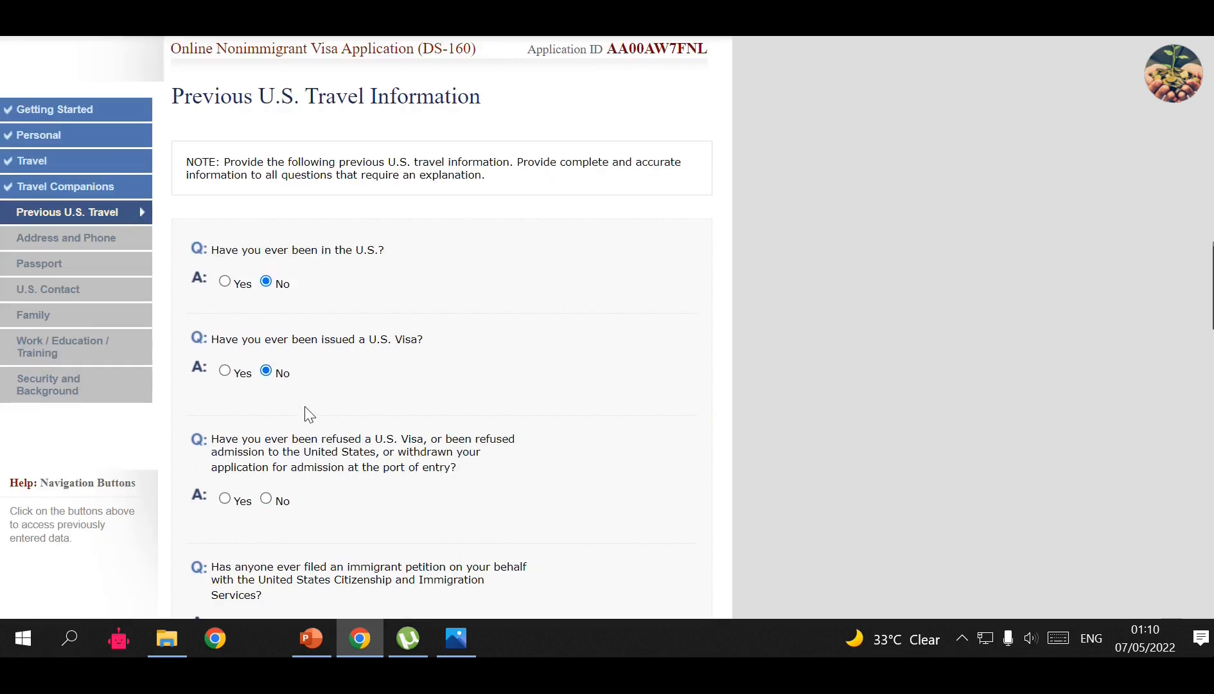
pyautogui.click(228, 374)
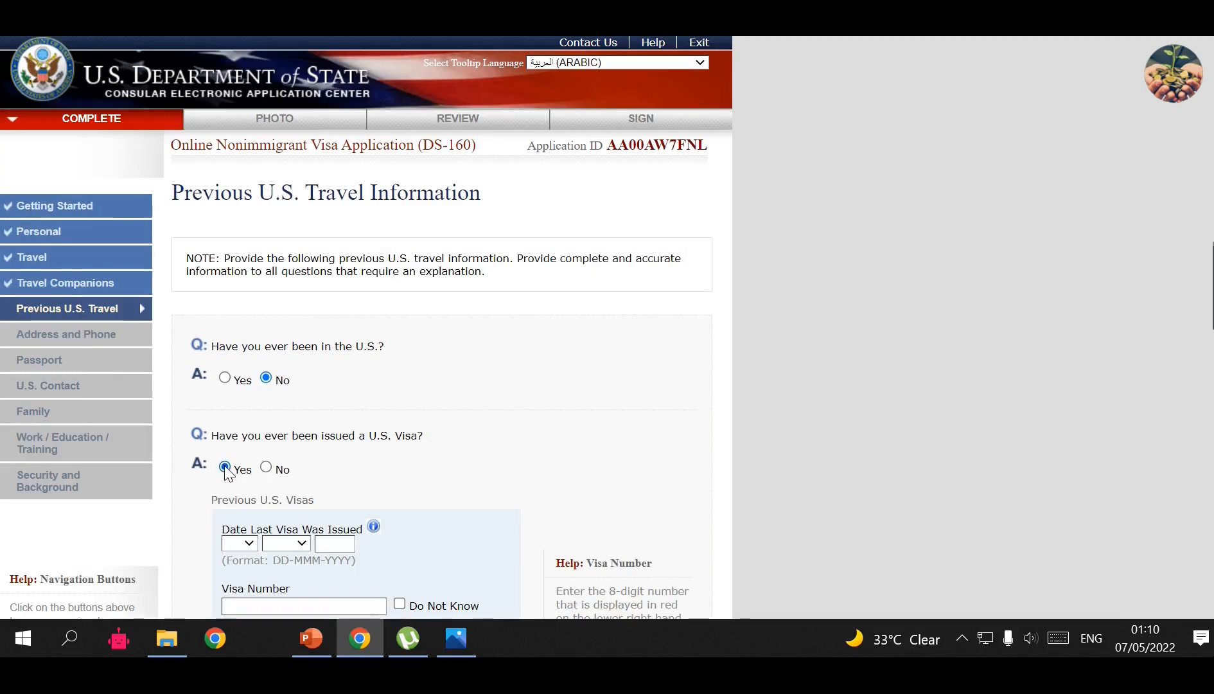
pyautogui.scroll(-1, 316, 452)
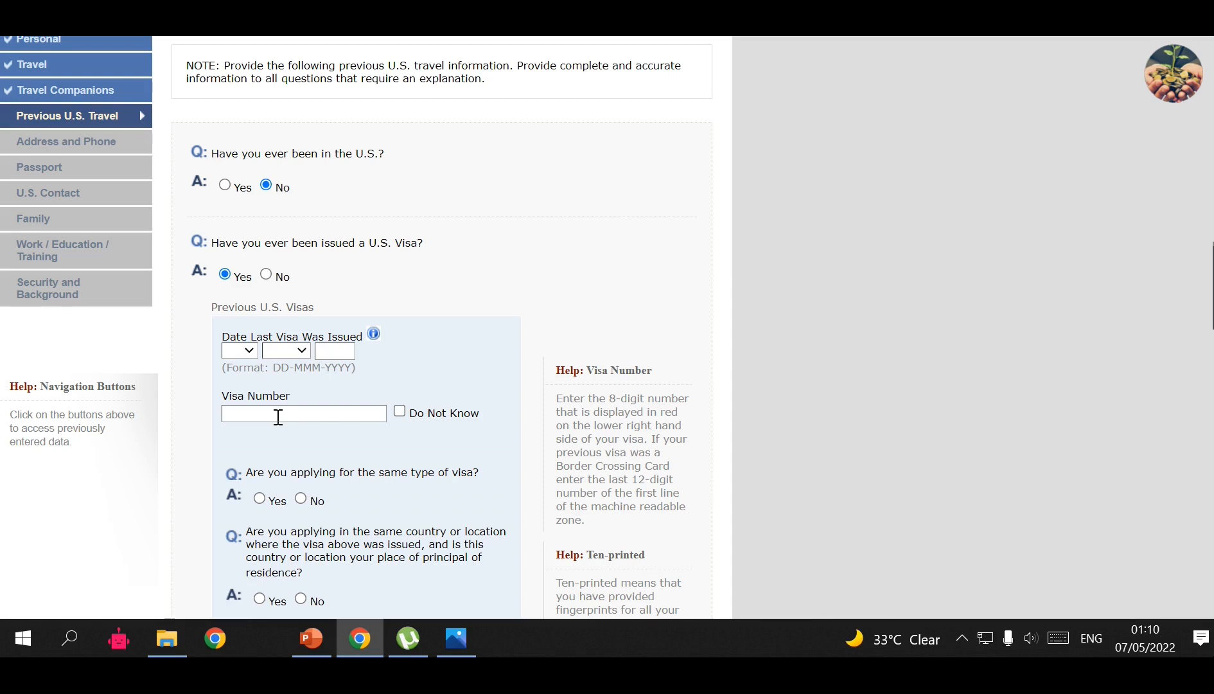
pyautogui.scroll(-3, 278, 416)
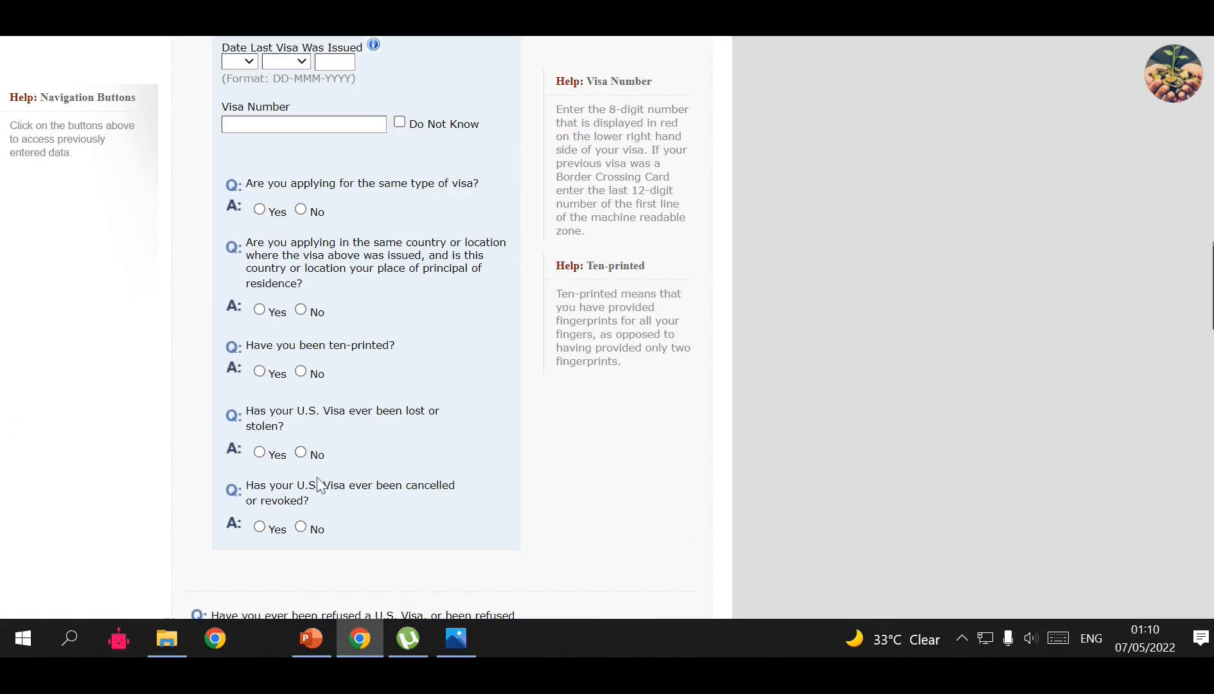
pyautogui.scroll(5, 283, 351)
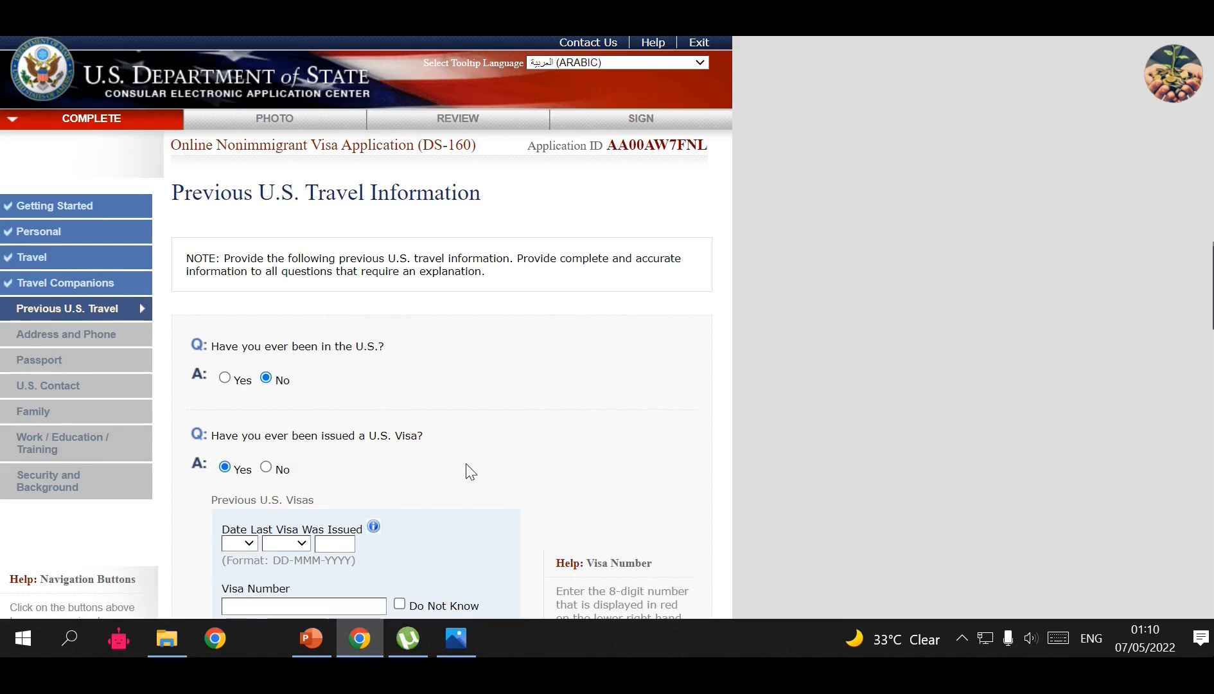
pyautogui.scroll(-1, 520, 462)
pyautogui.click(266, 371)
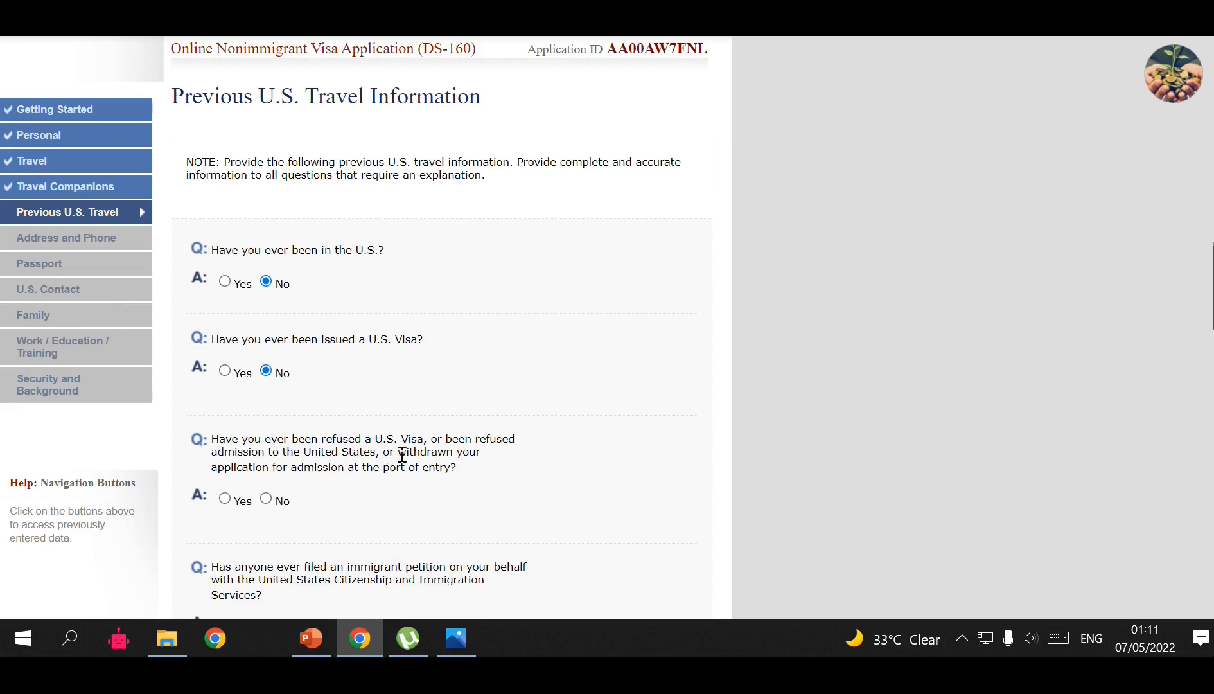
# Answer No to the visa refusal and immigrant petition questions and continue to Address and Phone.
pyautogui.scroll(-1, 401, 456)
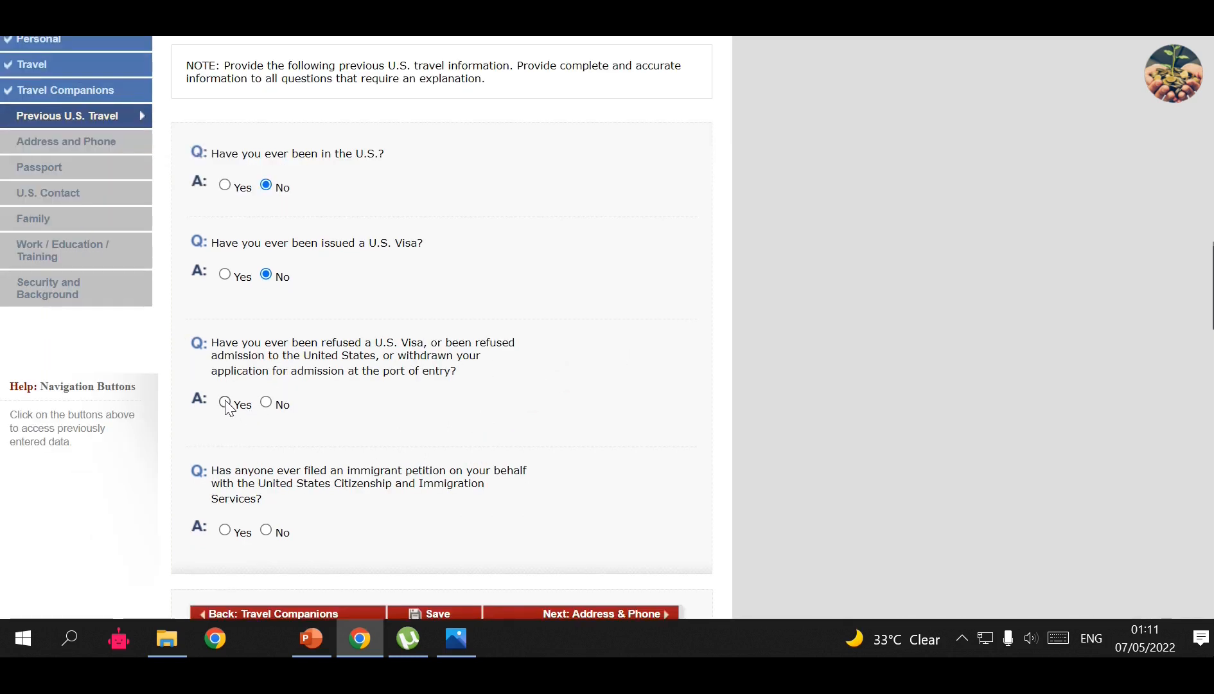
pyautogui.click(266, 402)
pyautogui.scroll(-4, 466, 411)
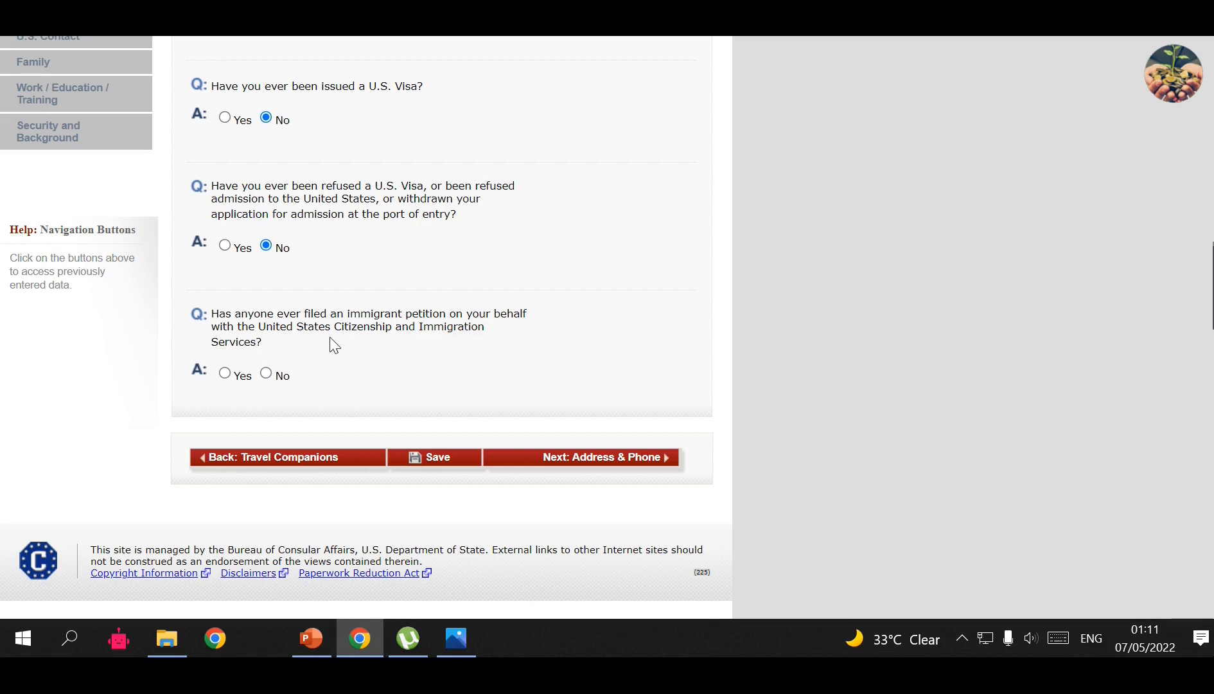
pyautogui.click(265, 373)
pyautogui.click(621, 459)
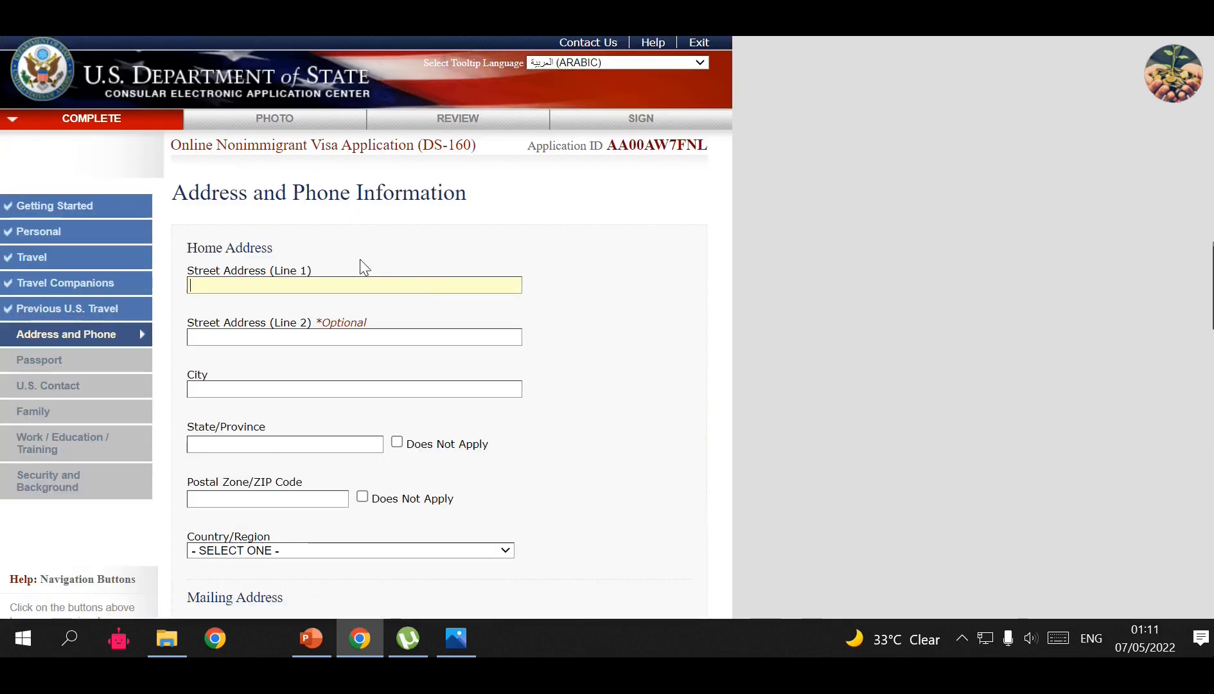
# Look through the home address, mailing address, phone and email fields of the Address and Phone Information page.
pyautogui.scroll(-2, 523, 394)
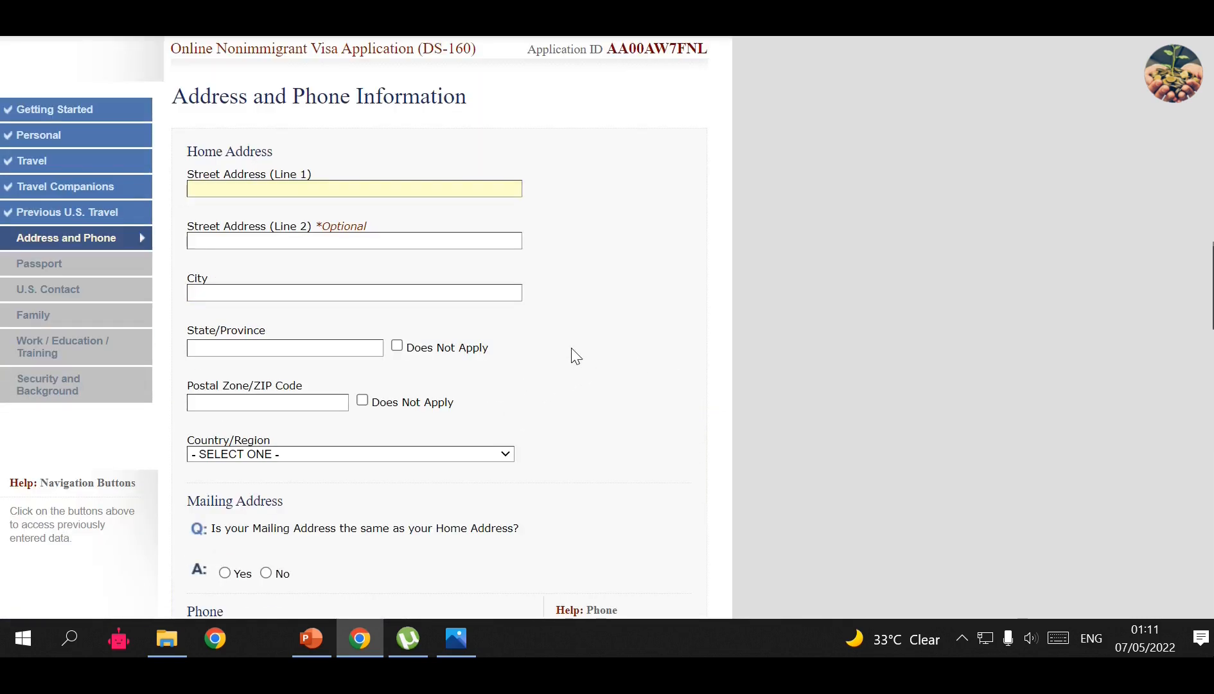
pyautogui.scroll(-4, 575, 366)
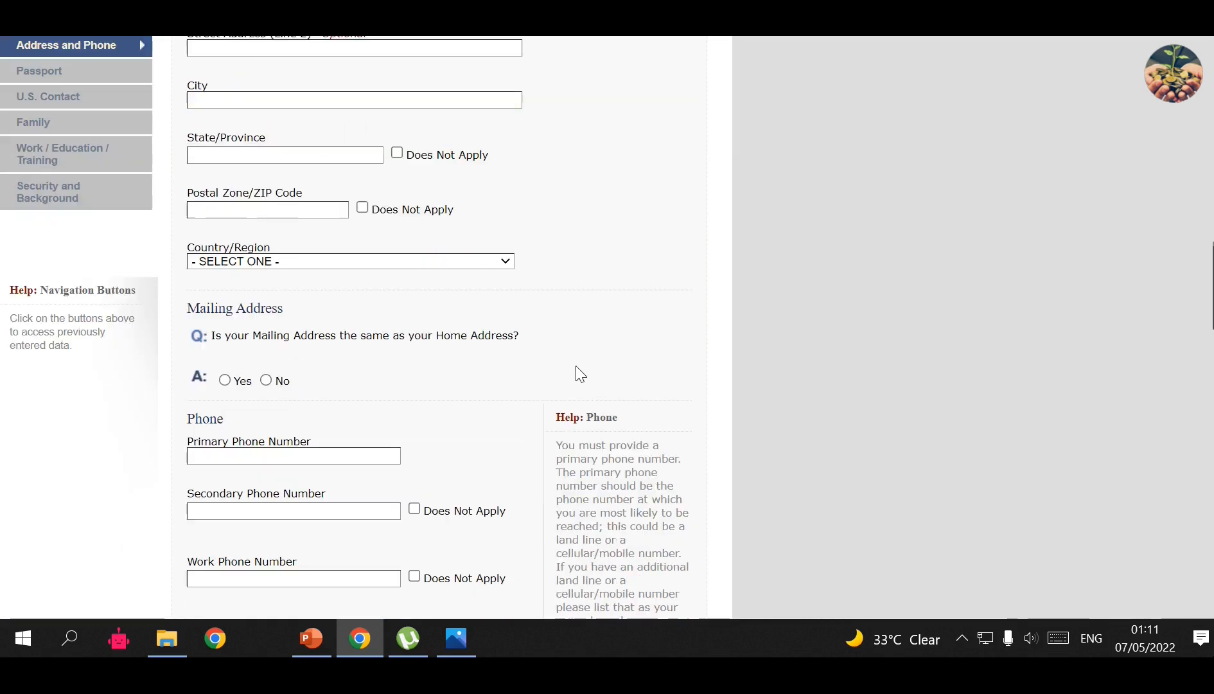
pyautogui.scroll(-2, 361, 313)
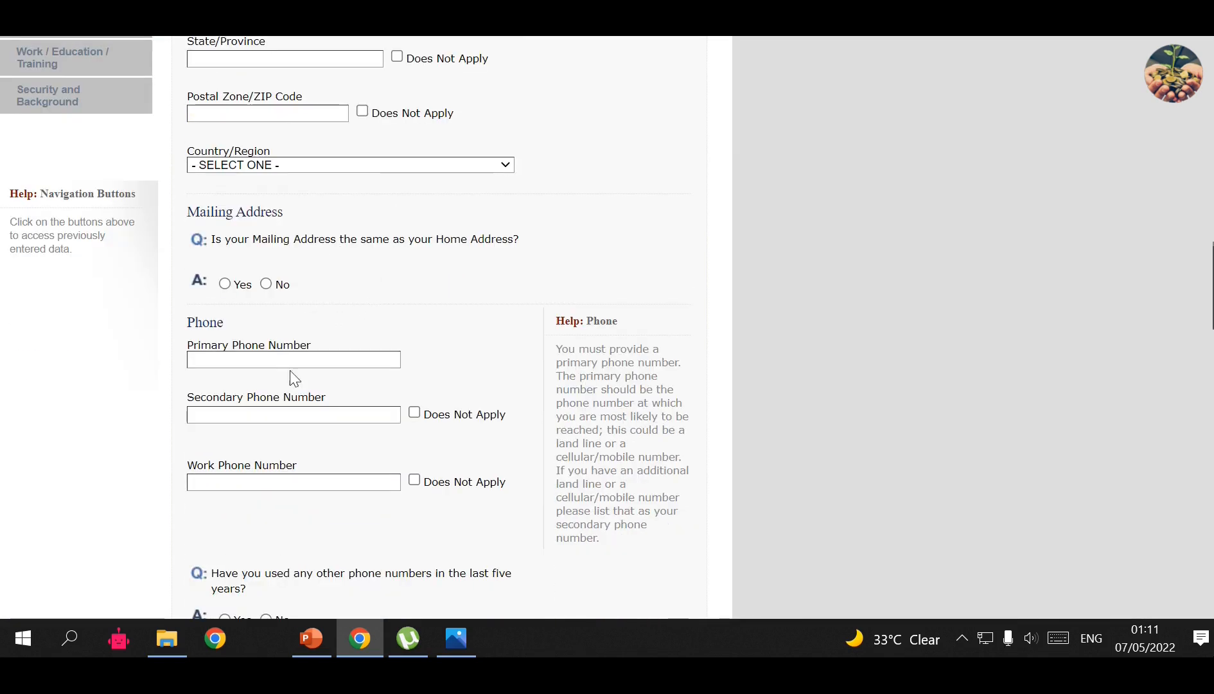
pyautogui.scroll(-3, 274, 393)
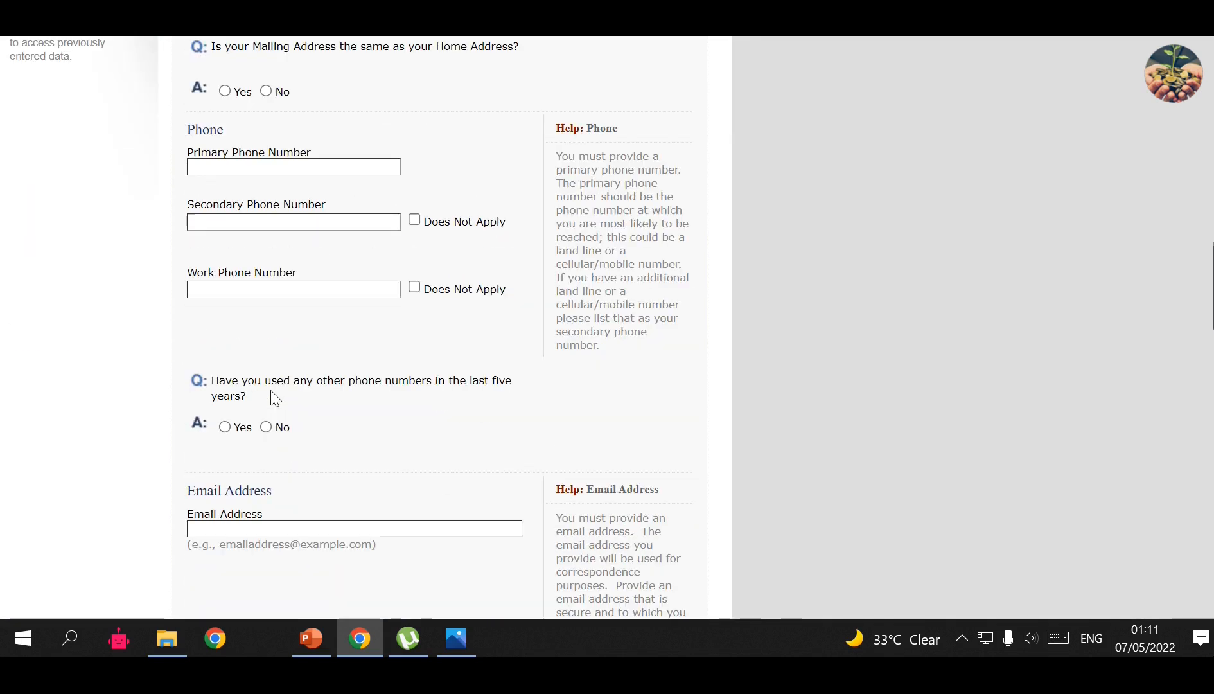
pyautogui.scroll(9, 409, 279)
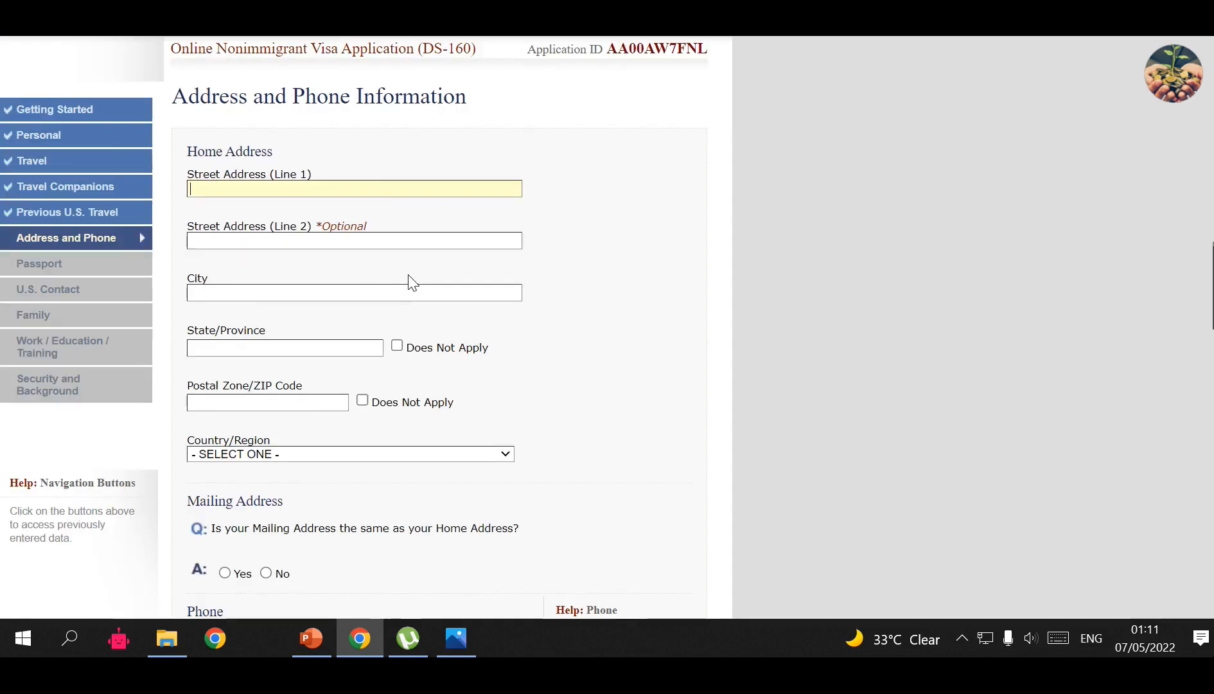
pyautogui.scroll(-4, 359, 334)
pyautogui.scroll(-4, 328, 379)
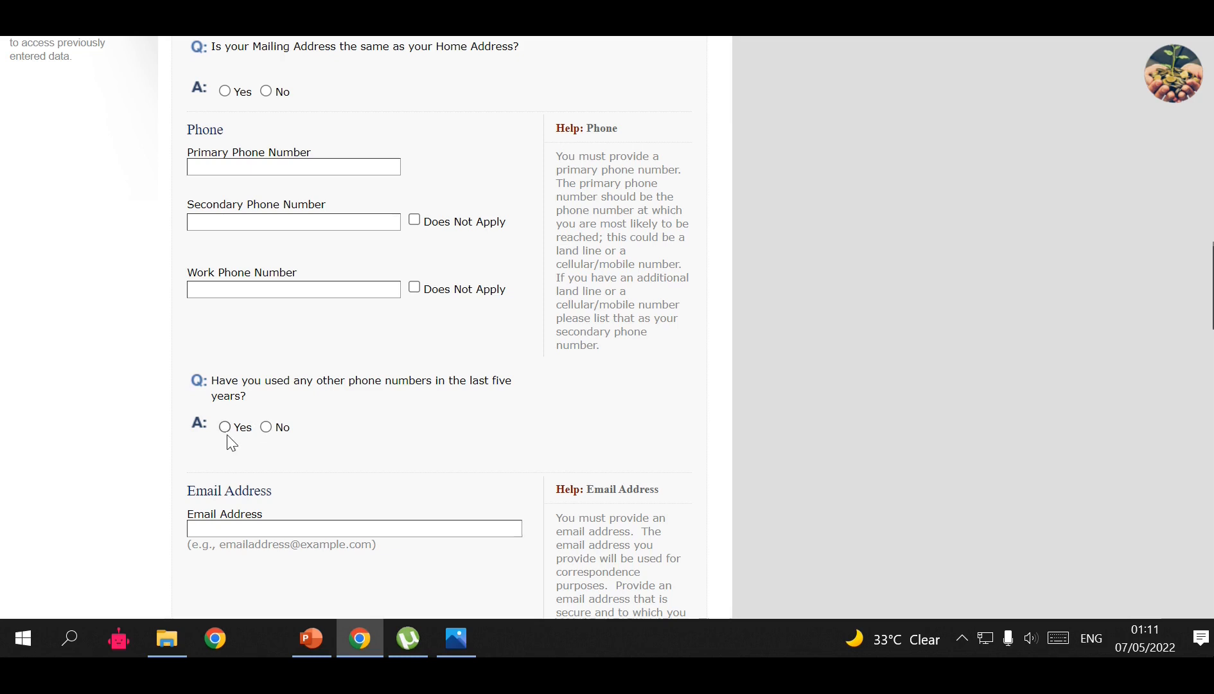
pyautogui.scroll(-1, 302, 443)
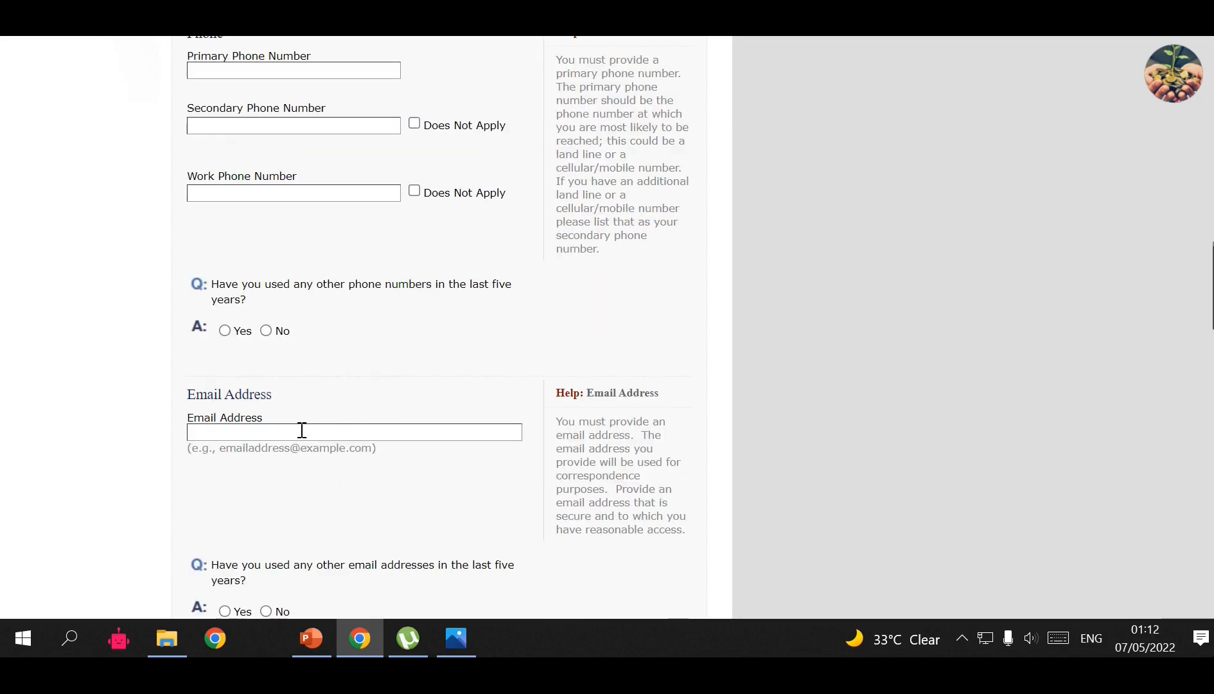
pyautogui.scroll(-2, 360, 430)
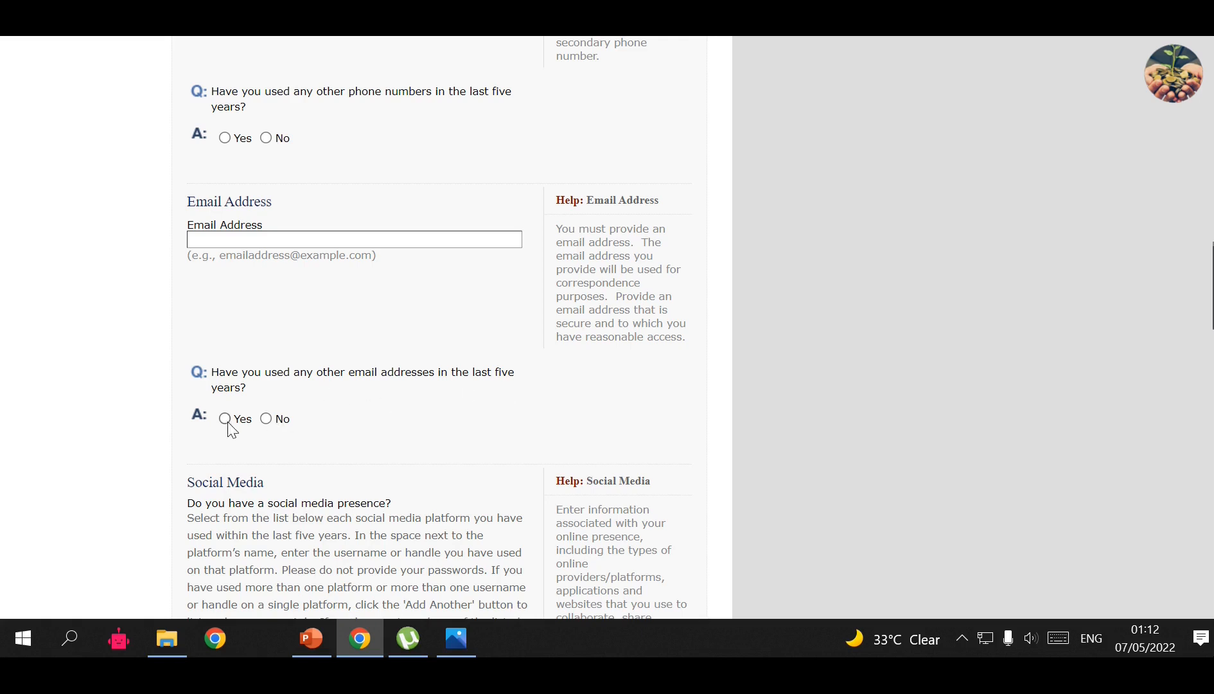
# Set the social media provider/platform to FACEBOOK.
pyautogui.scroll(-5, 401, 426)
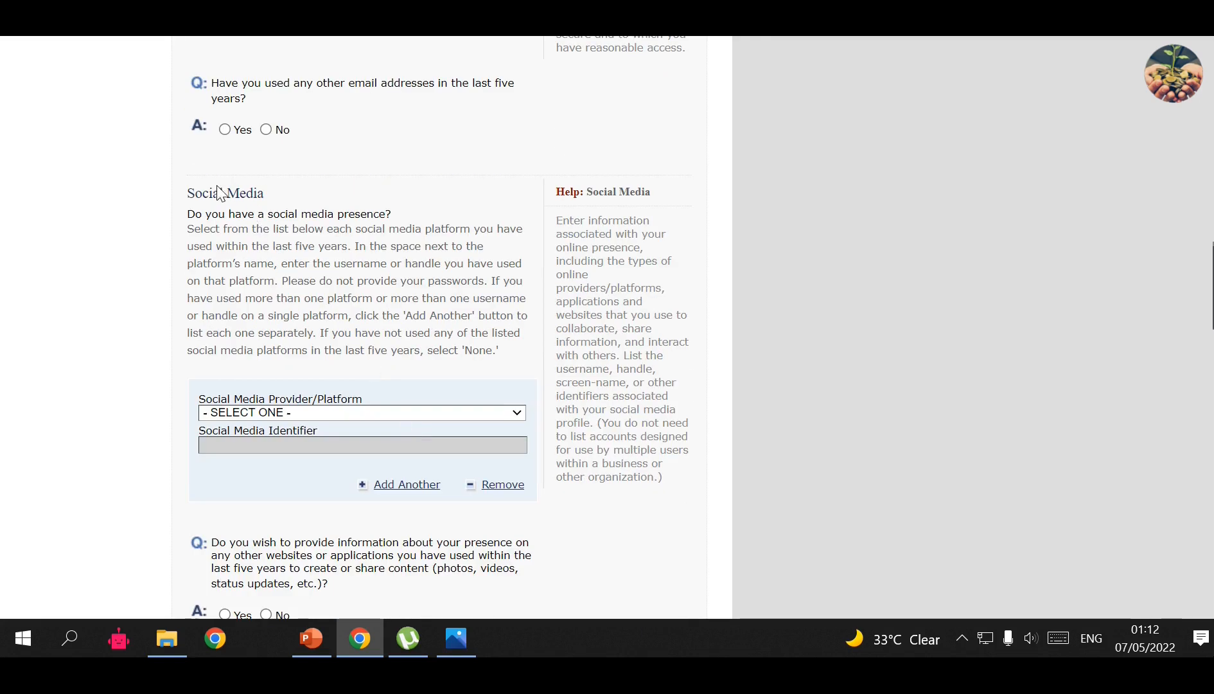
pyautogui.scroll(-2, 320, 345)
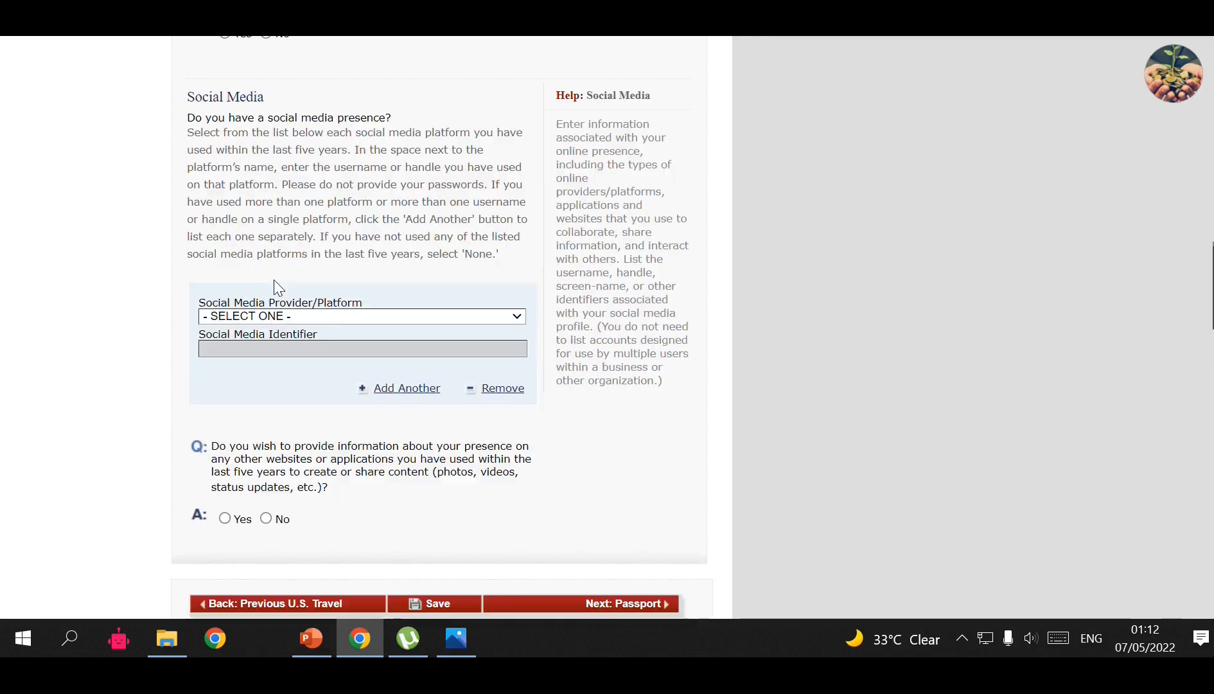
pyautogui.click(331, 316)
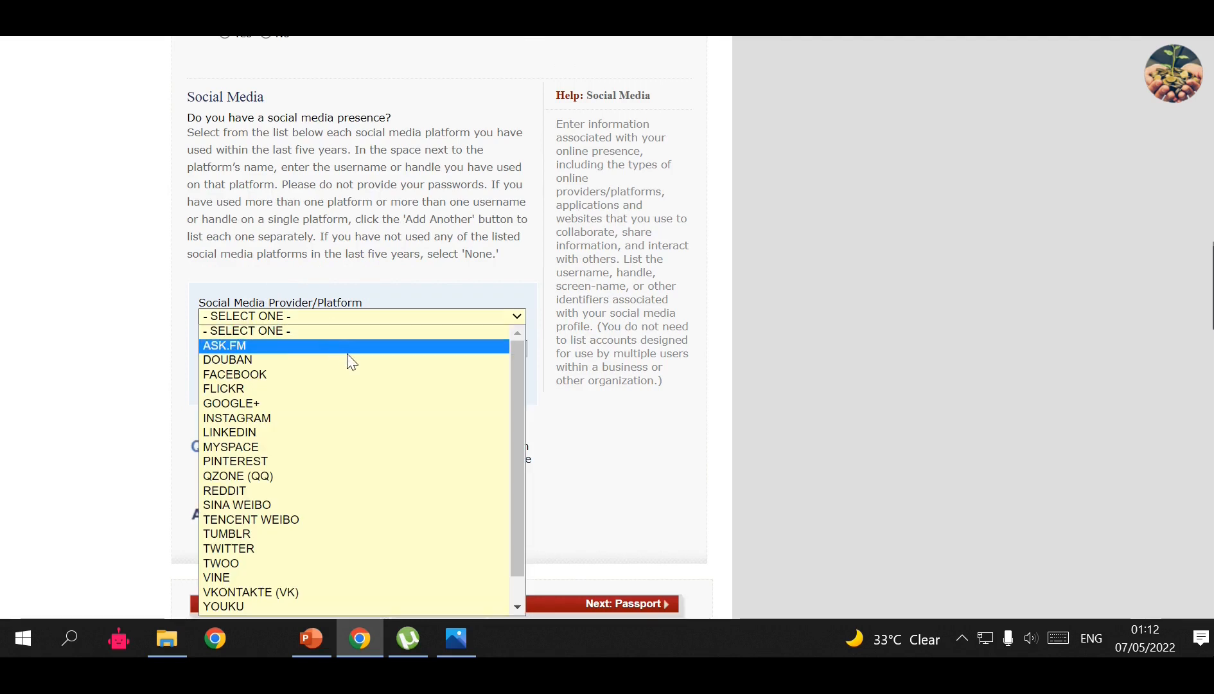
pyautogui.click(376, 374)
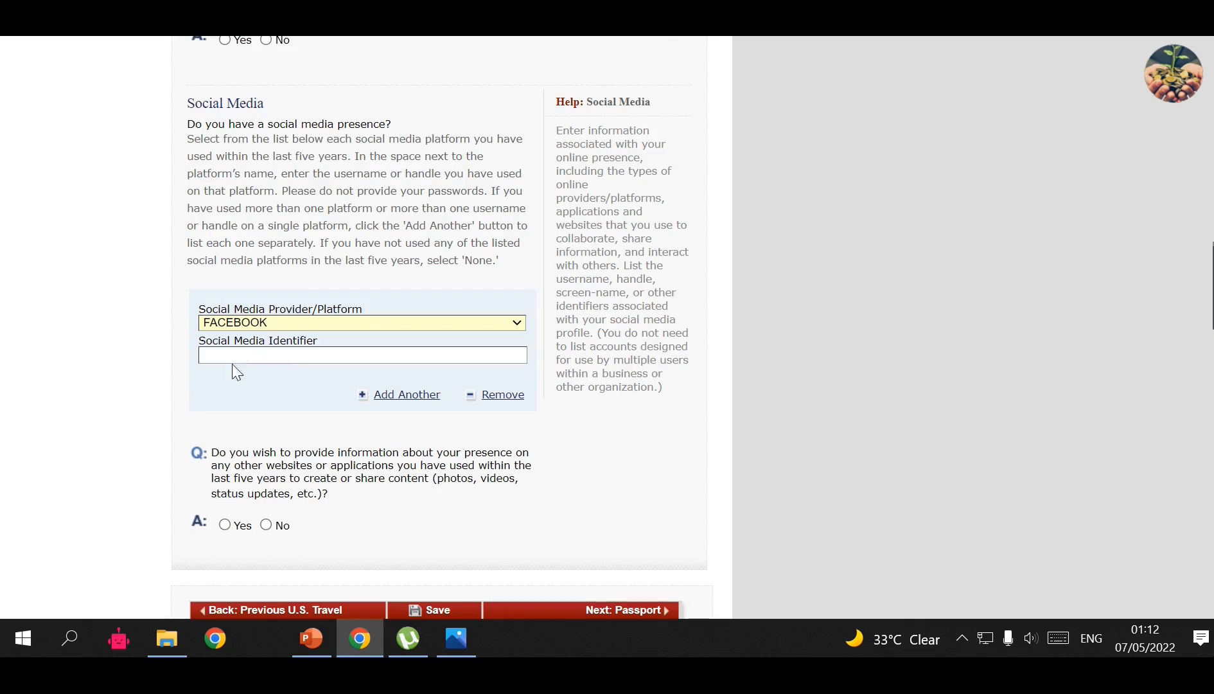
# Answer No to providing information about presence on other websites or applications and continue to Passport.
pyautogui.scroll(-1, 167, 409)
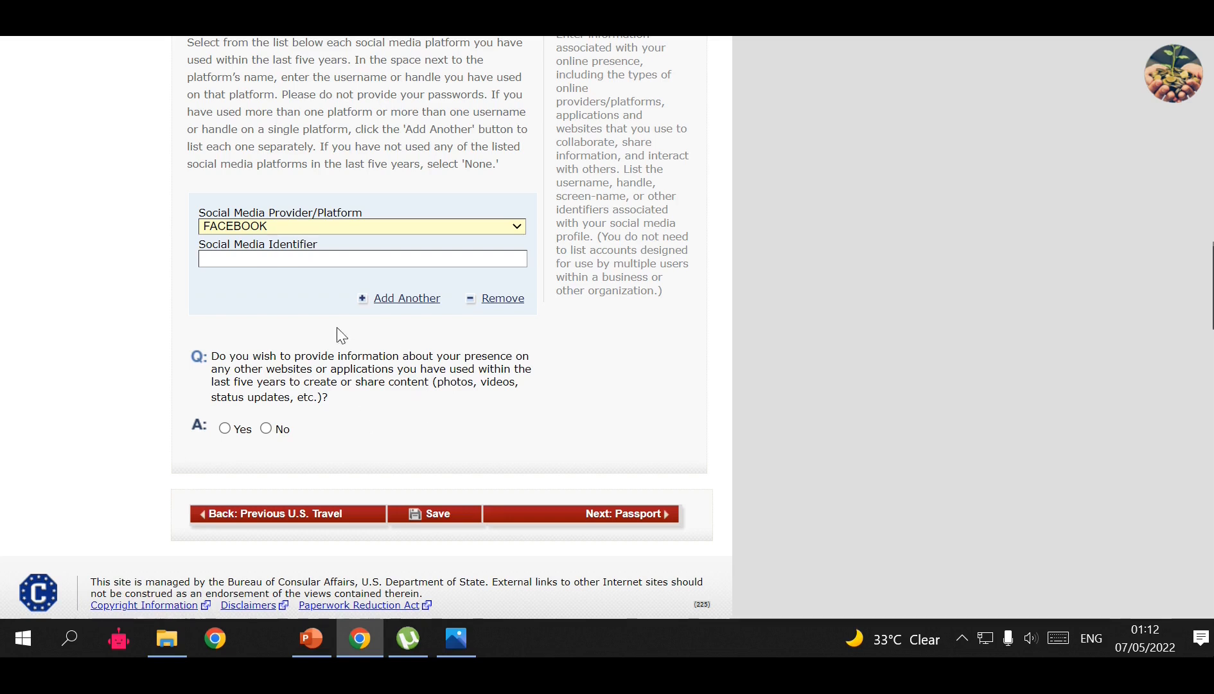
pyautogui.click(225, 428)
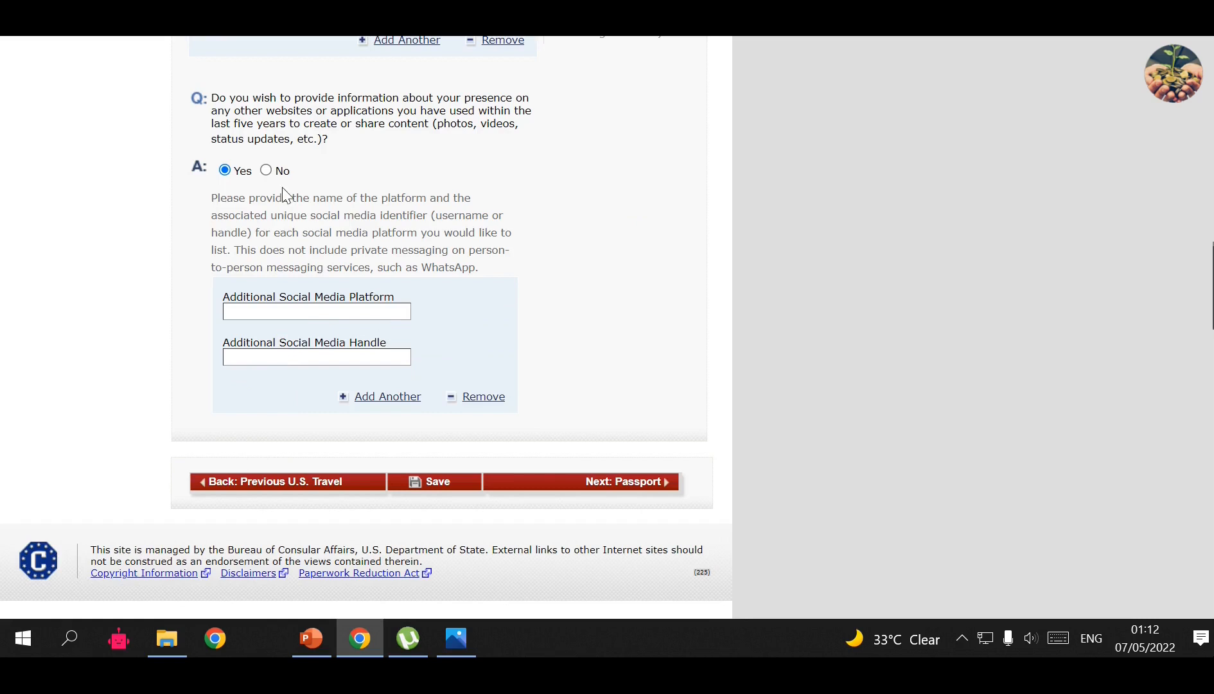
pyautogui.click(269, 173)
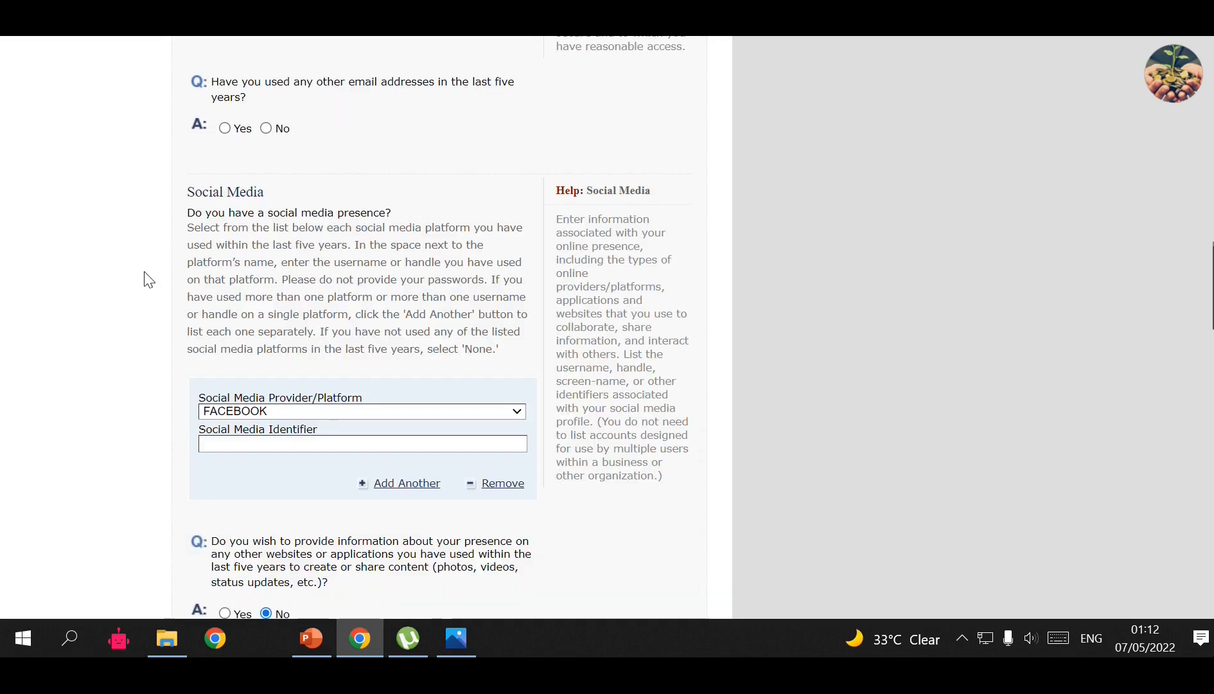
pyautogui.scroll(-3, 142, 282)
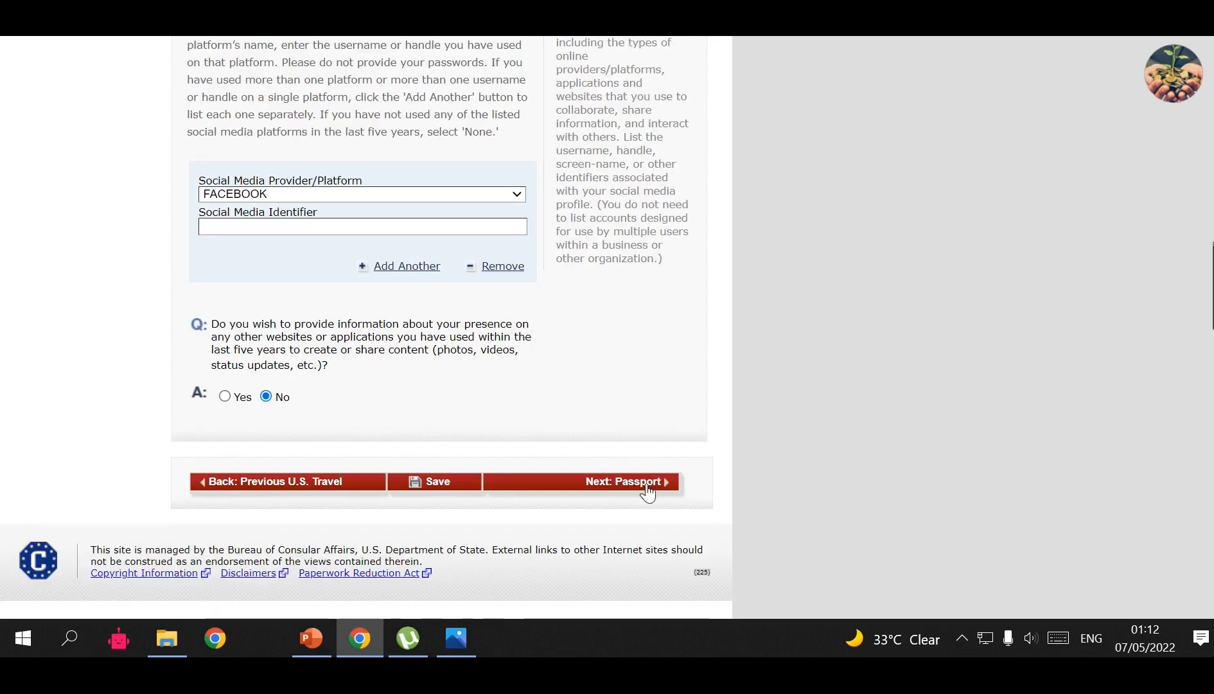
pyautogui.click(650, 489)
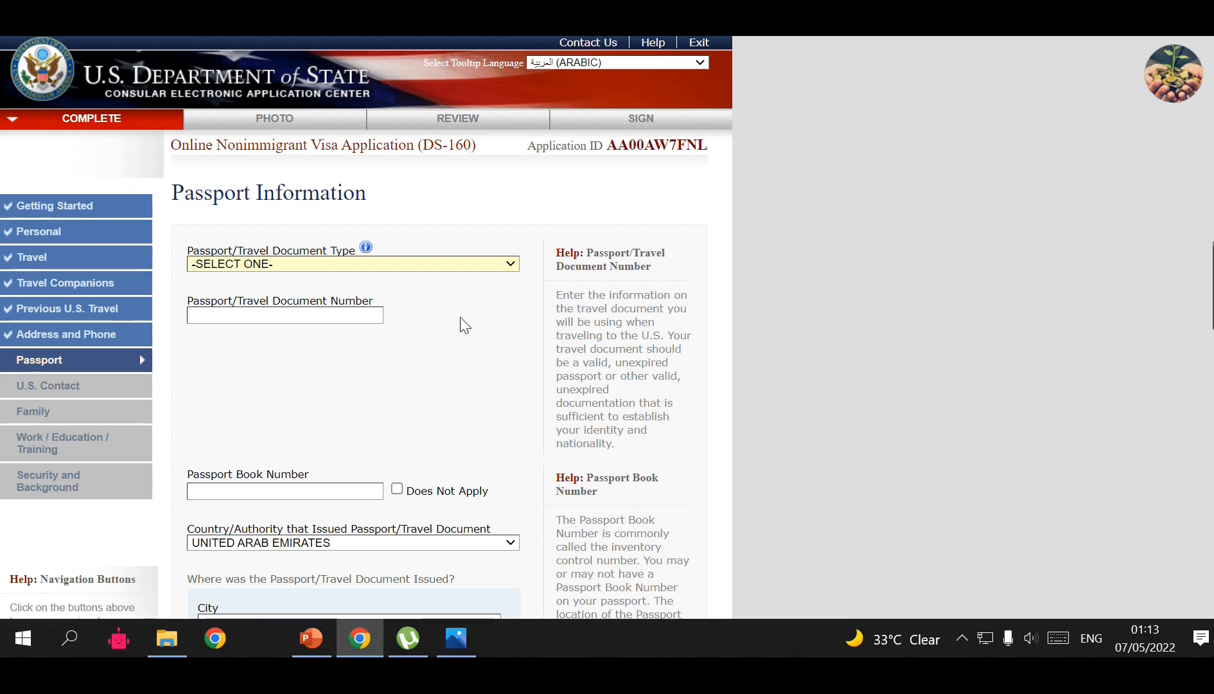
# Set the passport/travel document type to REGULAR and mark the passport book number as Does Not Apply.
pyautogui.scroll(-3, 475, 325)
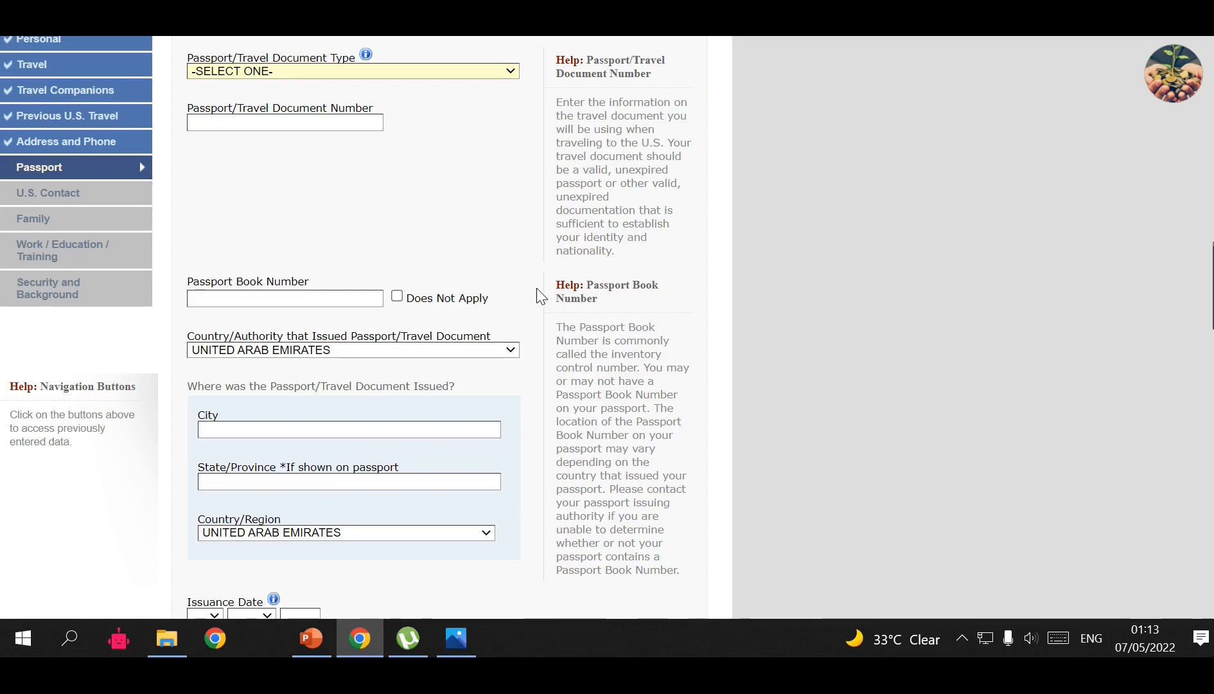
pyautogui.scroll(-5, 540, 296)
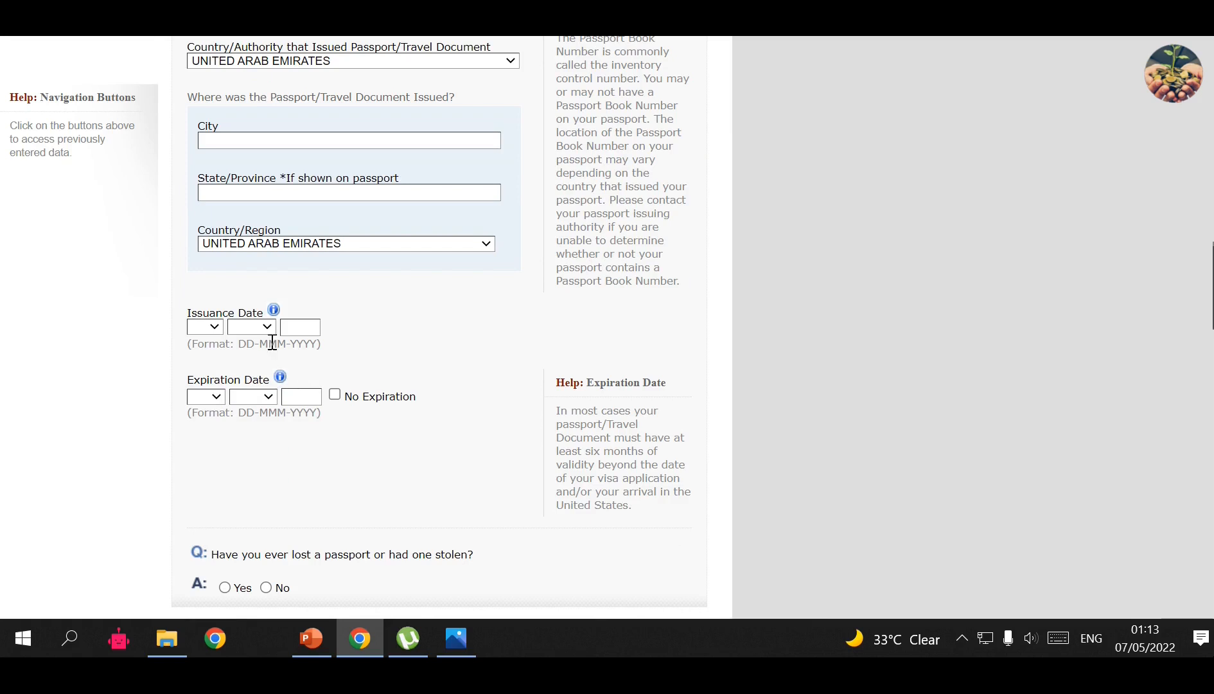
pyautogui.scroll(-3, 488, 436)
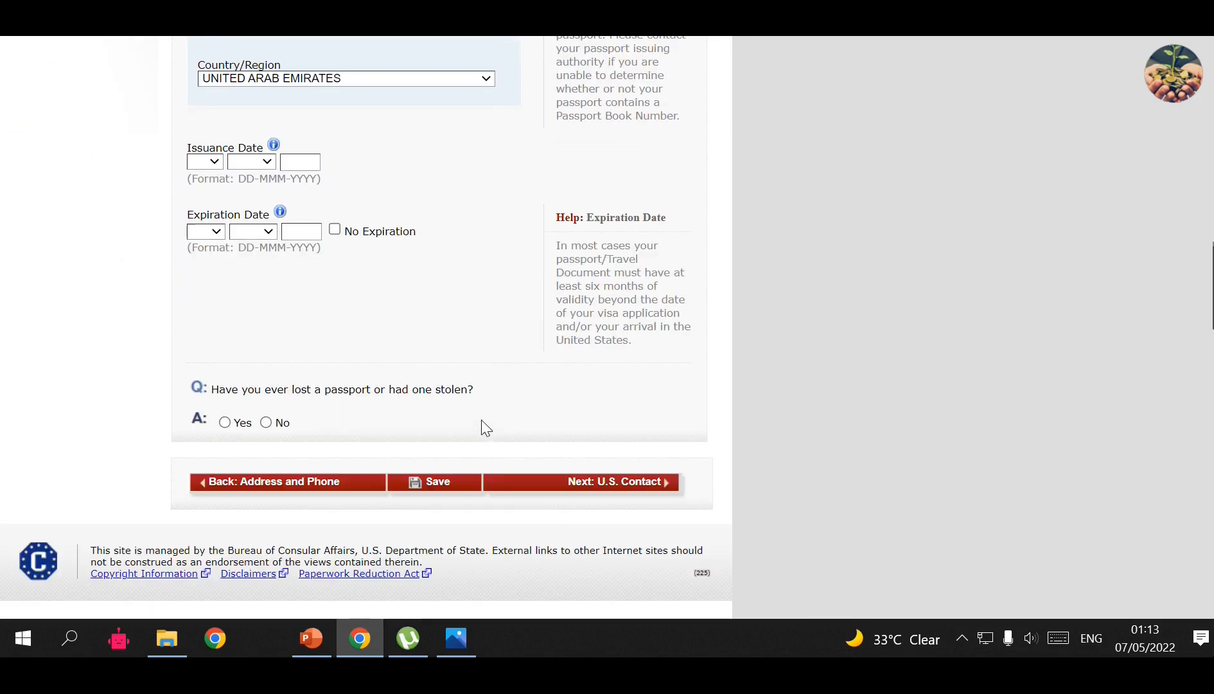
pyautogui.scroll(8, 467, 347)
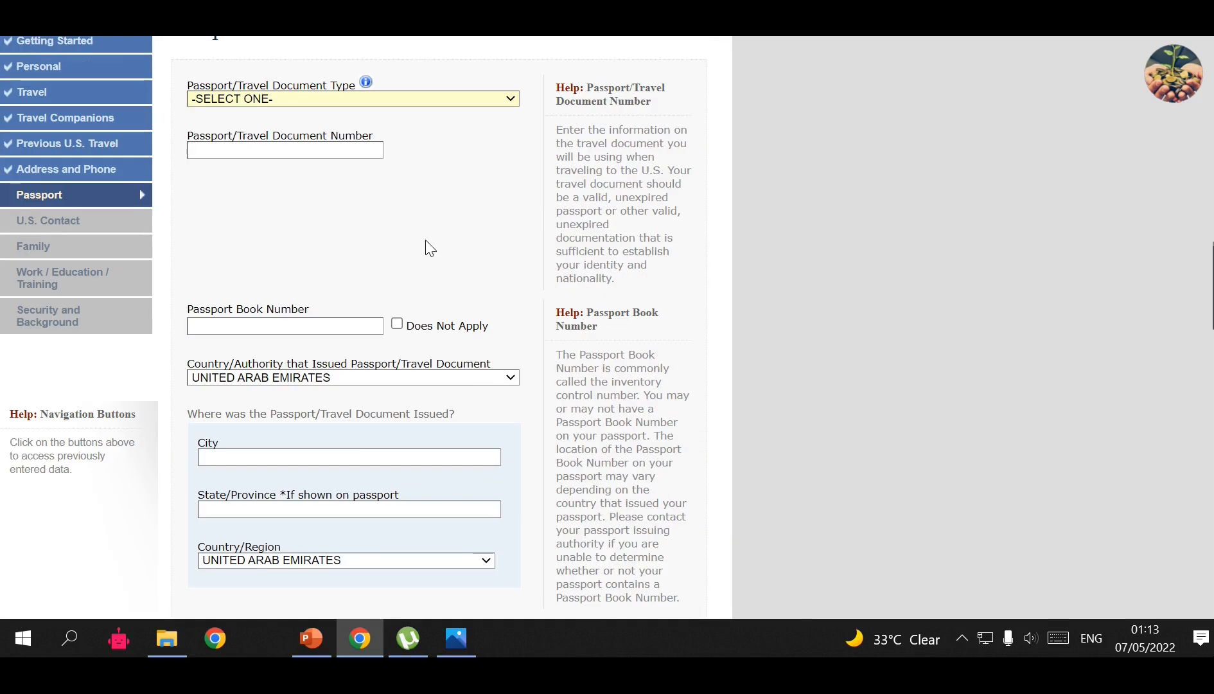
pyautogui.click(354, 103)
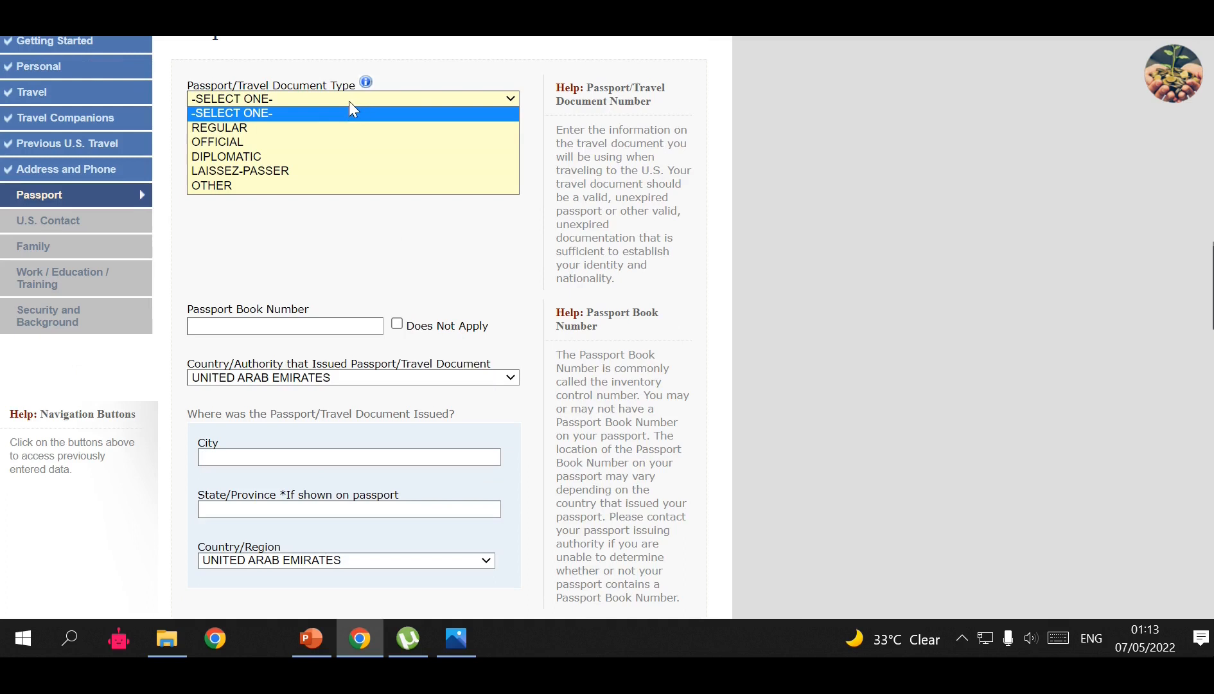
pyautogui.click(294, 127)
pyautogui.scroll(3, 294, 129)
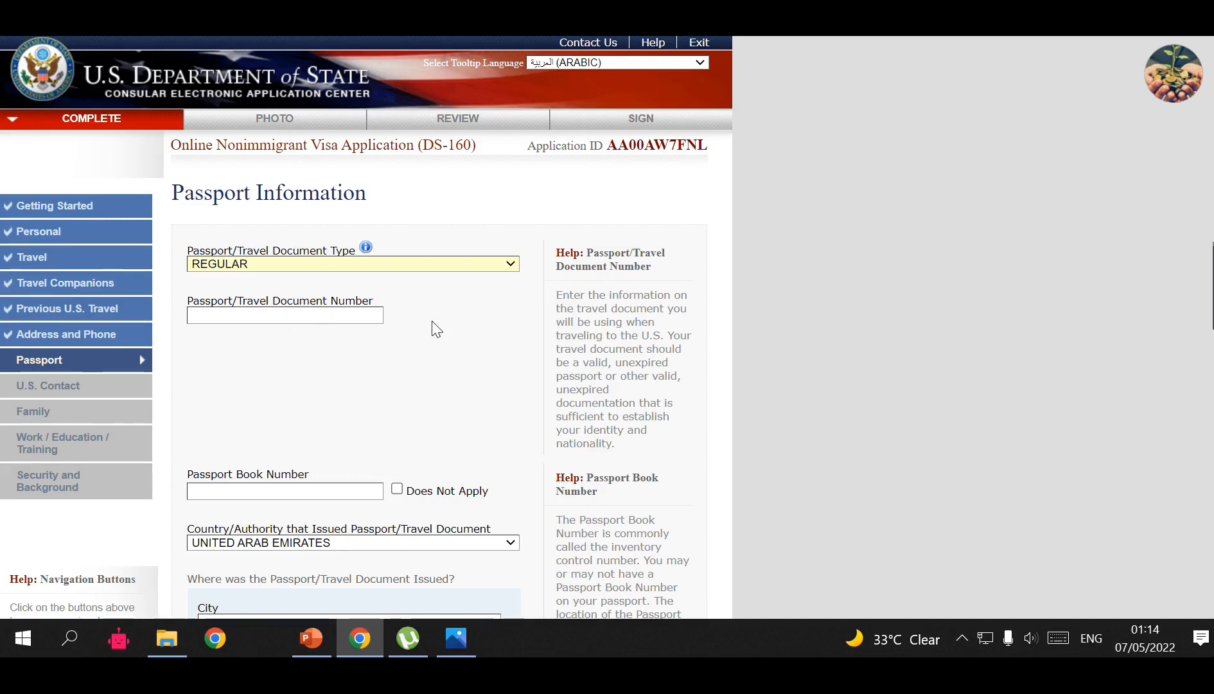
pyautogui.scroll(-2, 425, 330)
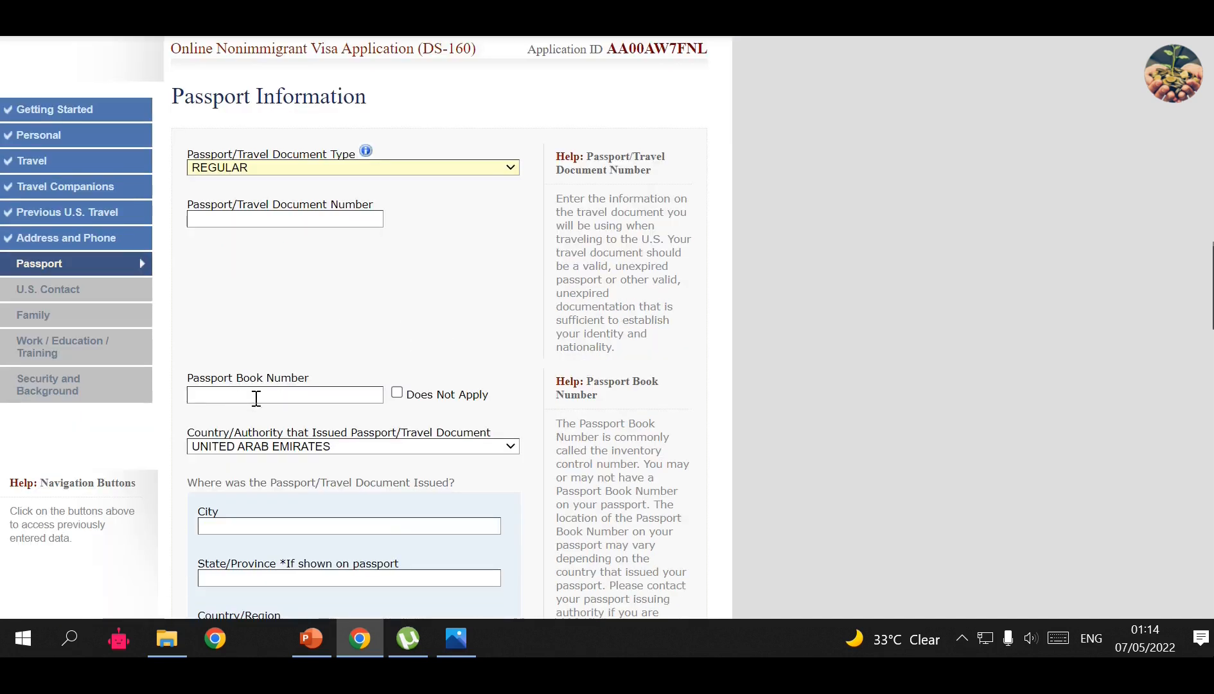
pyautogui.click(397, 393)
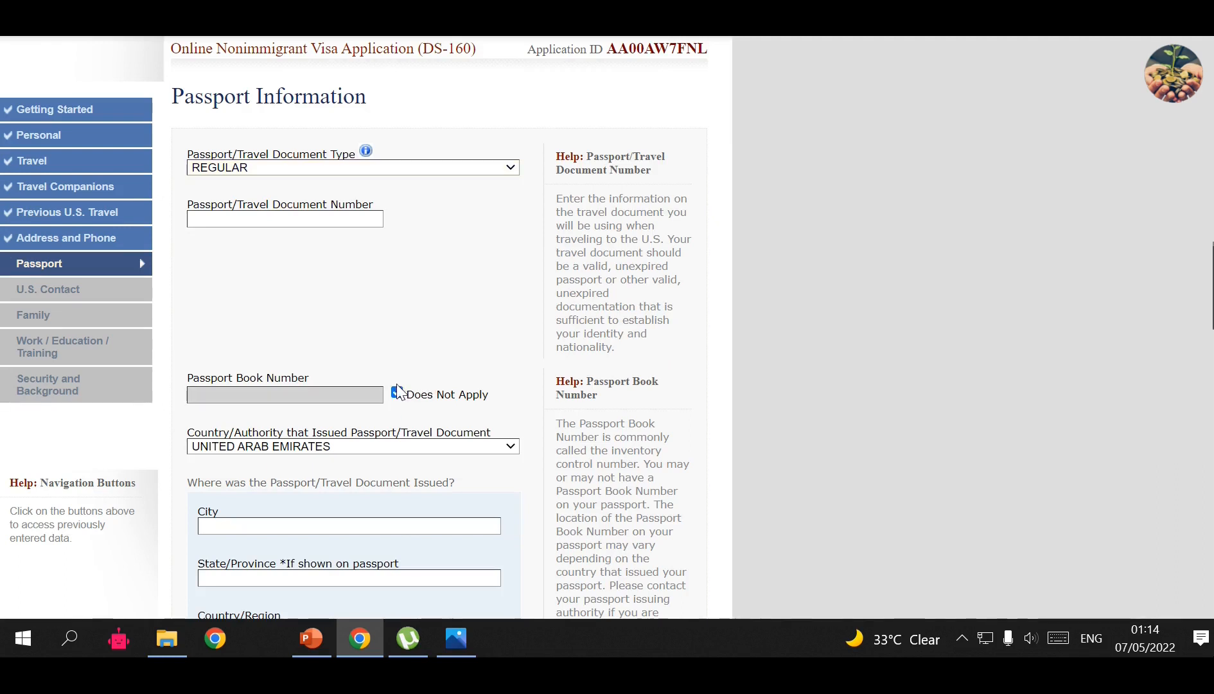
# Set the country/authority that issued the passport/travel document to TUNISIA.
pyautogui.scroll(-2, 361, 335)
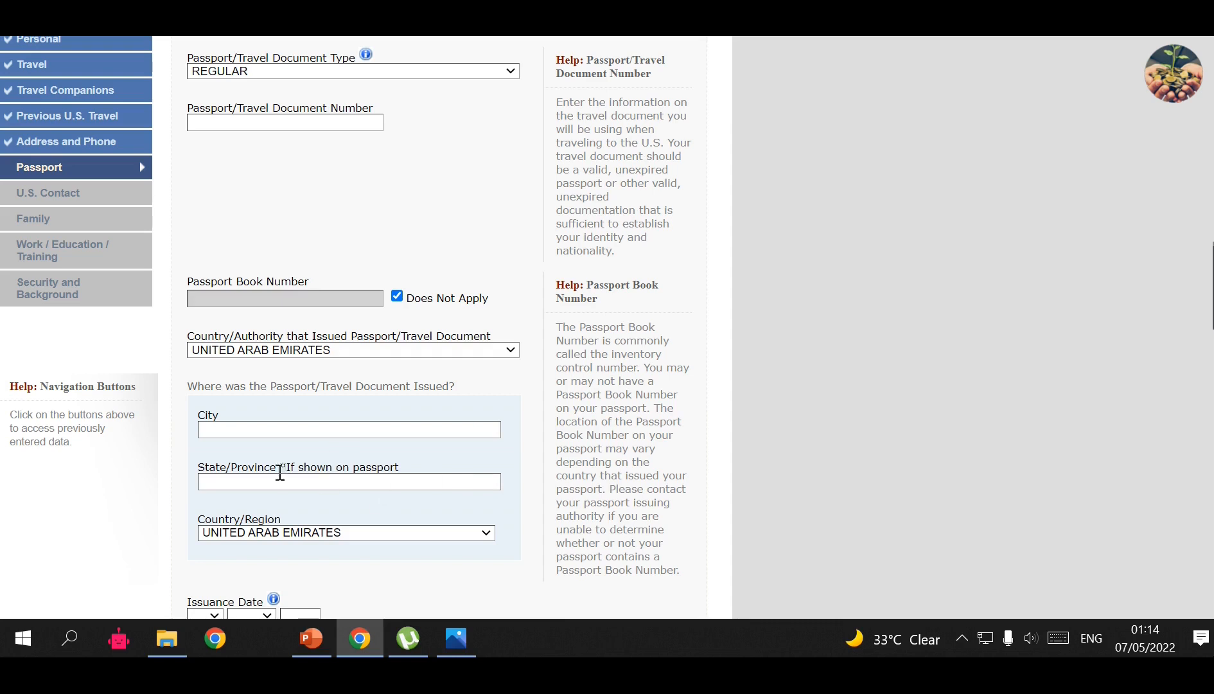
pyautogui.click(339, 354)
pyautogui.click(339, 352)
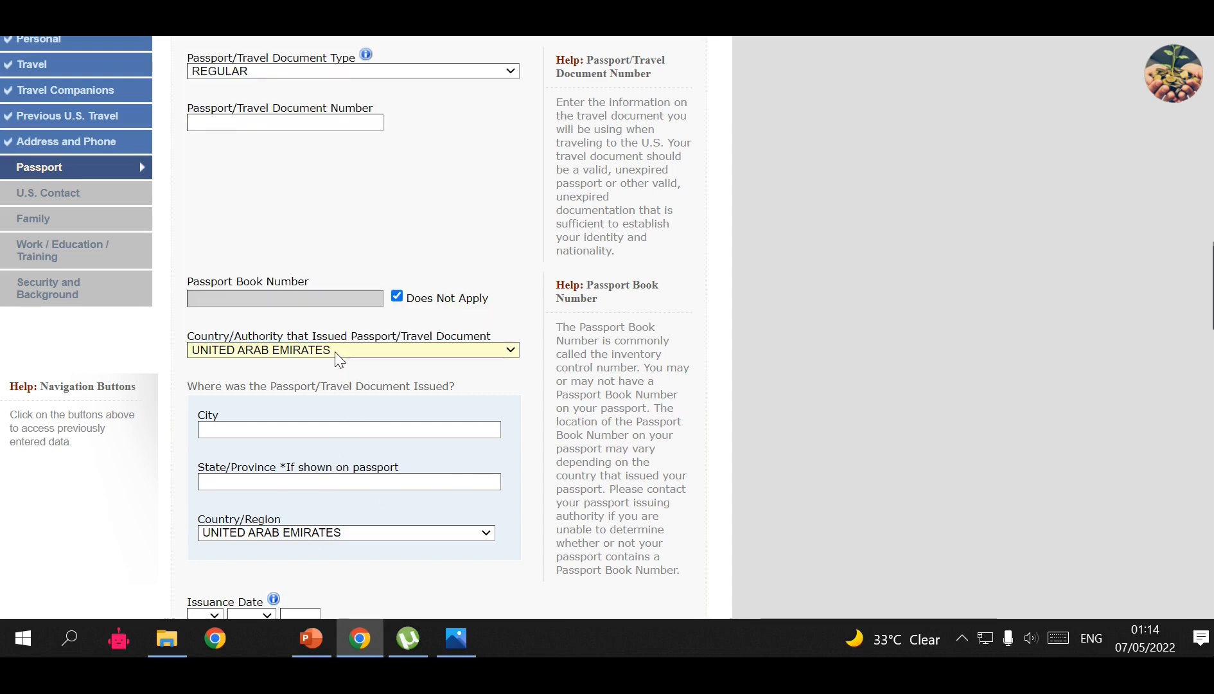
pyautogui.click(332, 352)
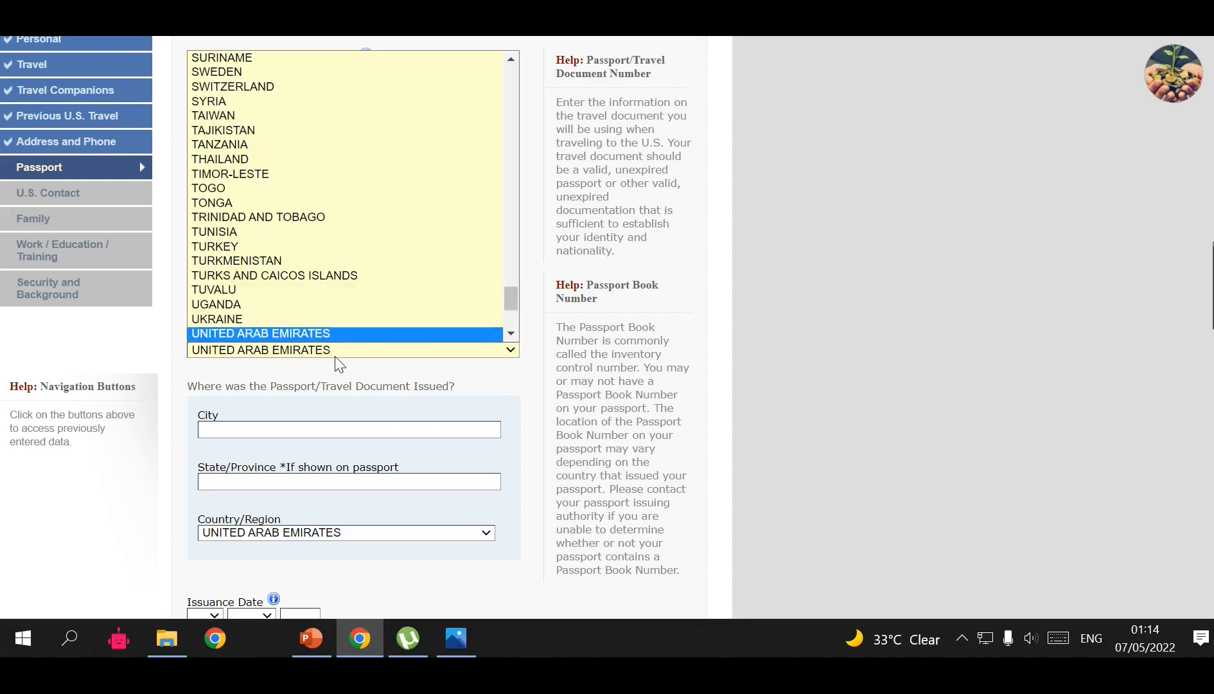
pyautogui.click(252, 238)
pyautogui.click(493, 383)
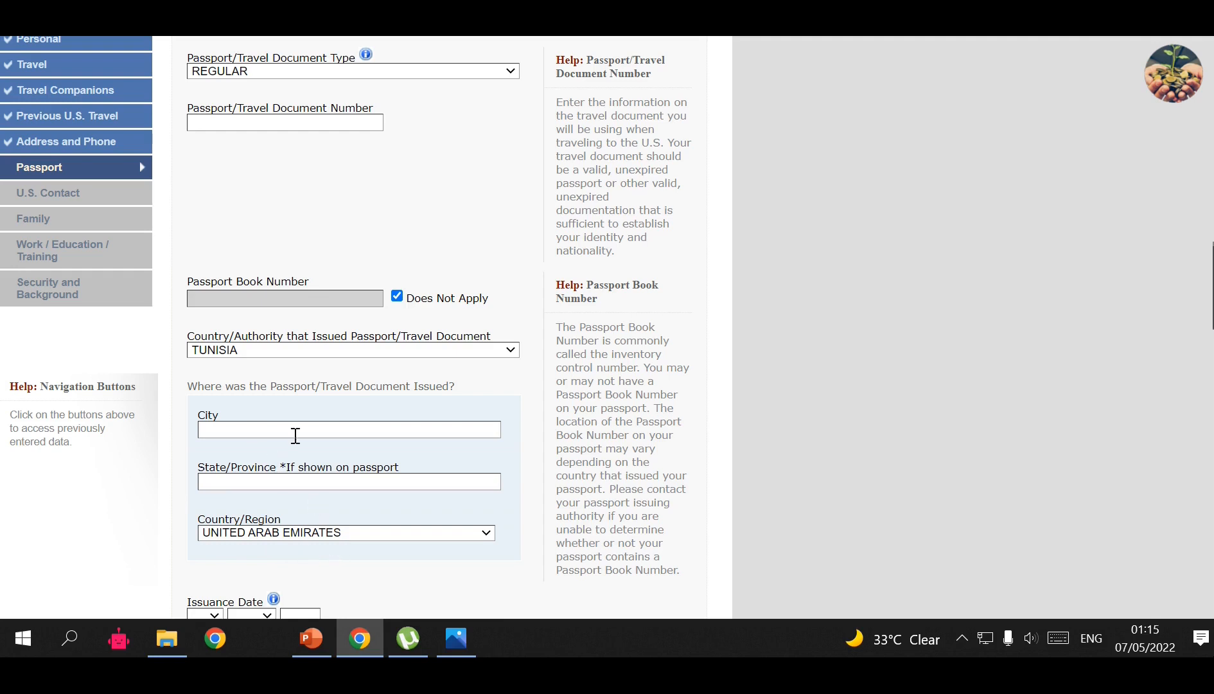
# Set the passport issuance date to 17 NOV 2020.
pyautogui.scroll(-1, 228, 472)
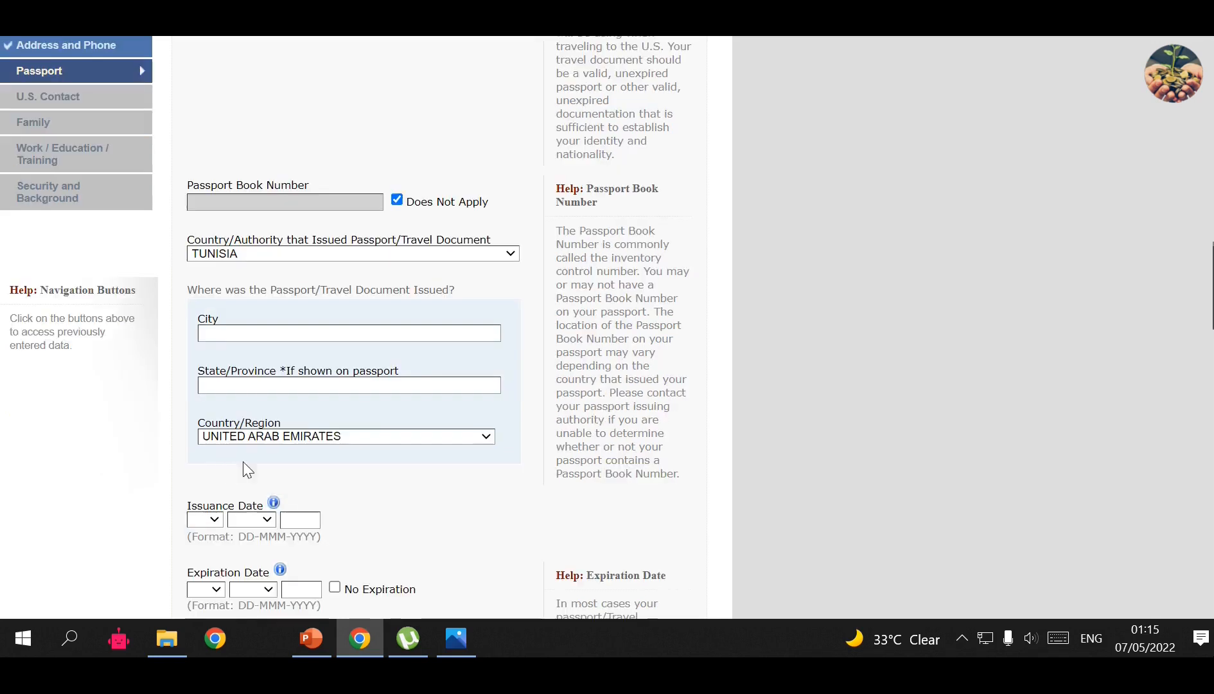
pyautogui.scroll(-1, 350, 482)
pyautogui.click(214, 423)
pyautogui.click(203, 384)
pyautogui.click(251, 422)
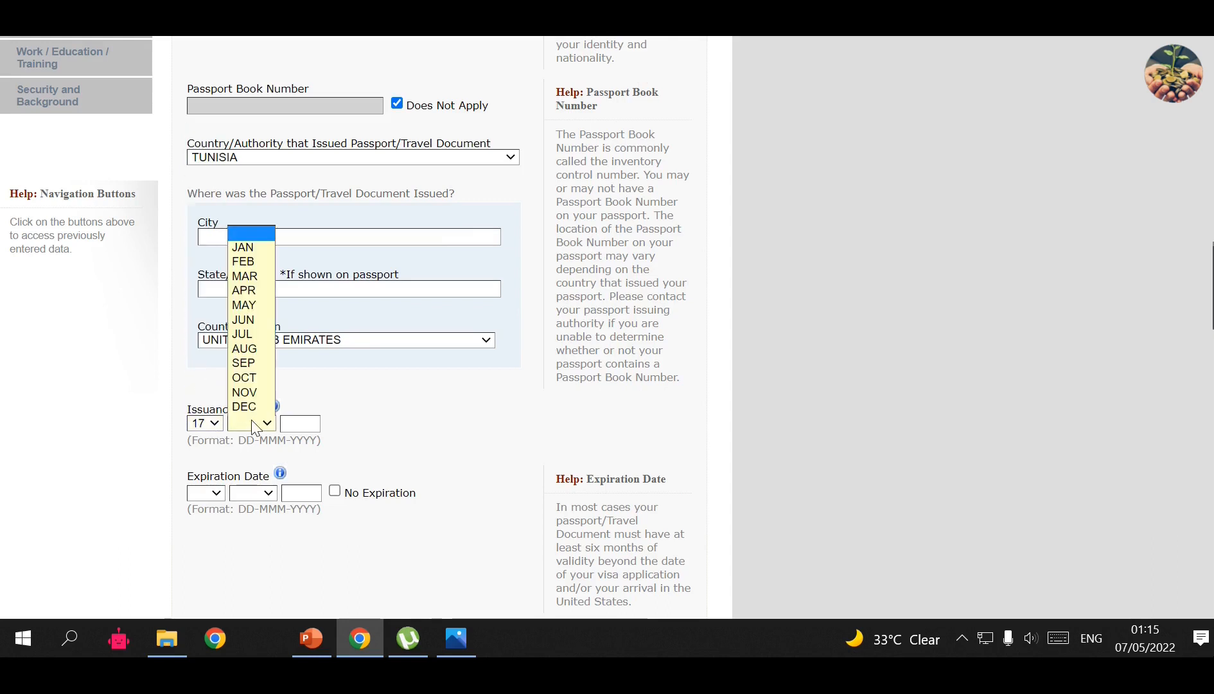
pyautogui.click(240, 388)
pyautogui.click(297, 431)
pyautogui.click(320, 461)
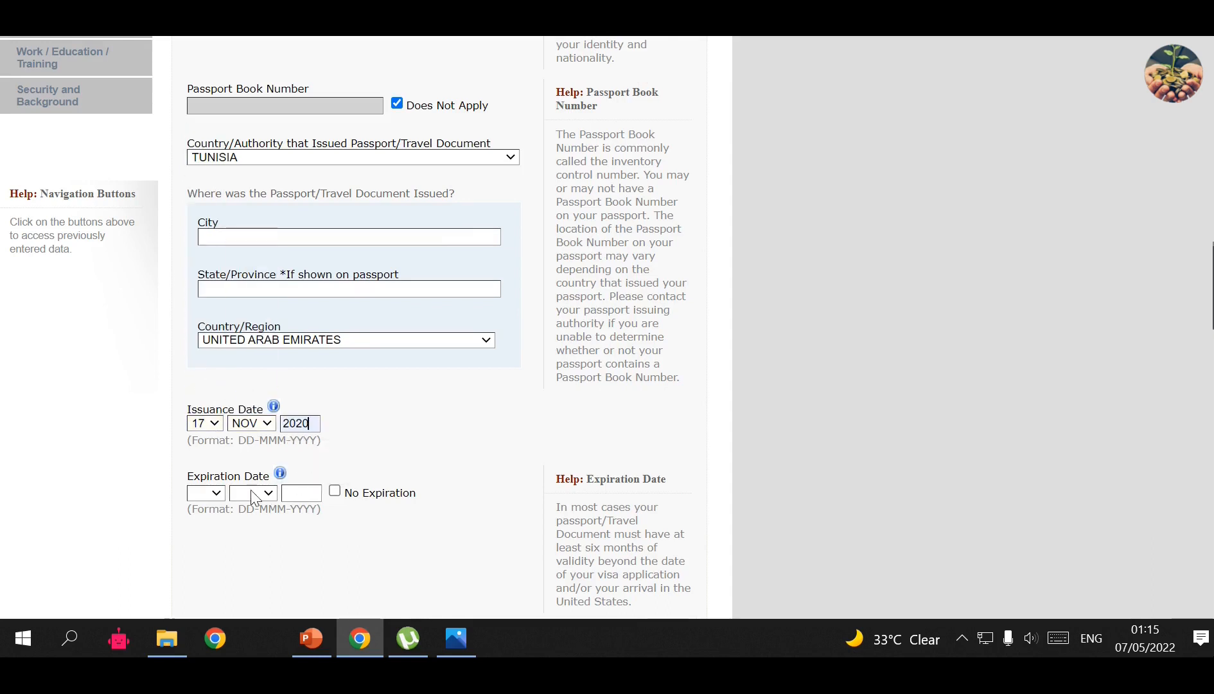
# Set the passport expiration date to 16 OCT 2025 and answer No to the lost or stolen passport question.
pyautogui.click(209, 493)
pyautogui.click(209, 440)
pyautogui.click(249, 486)
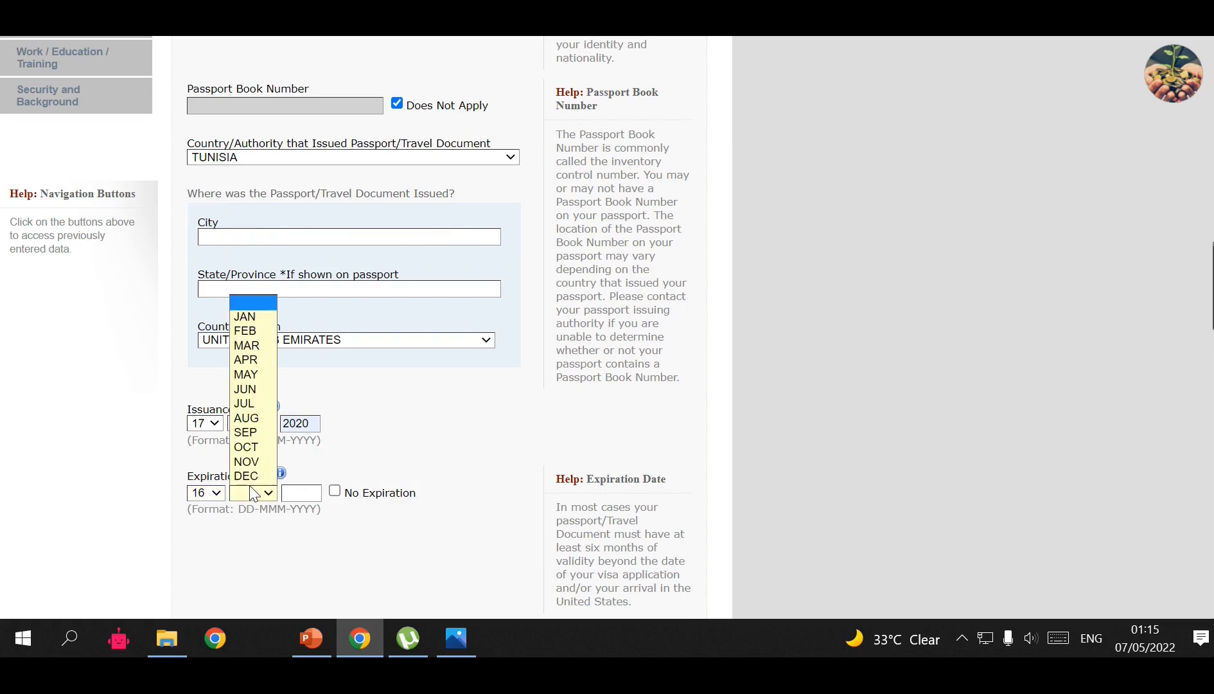
pyautogui.click(244, 448)
pyautogui.click(300, 493)
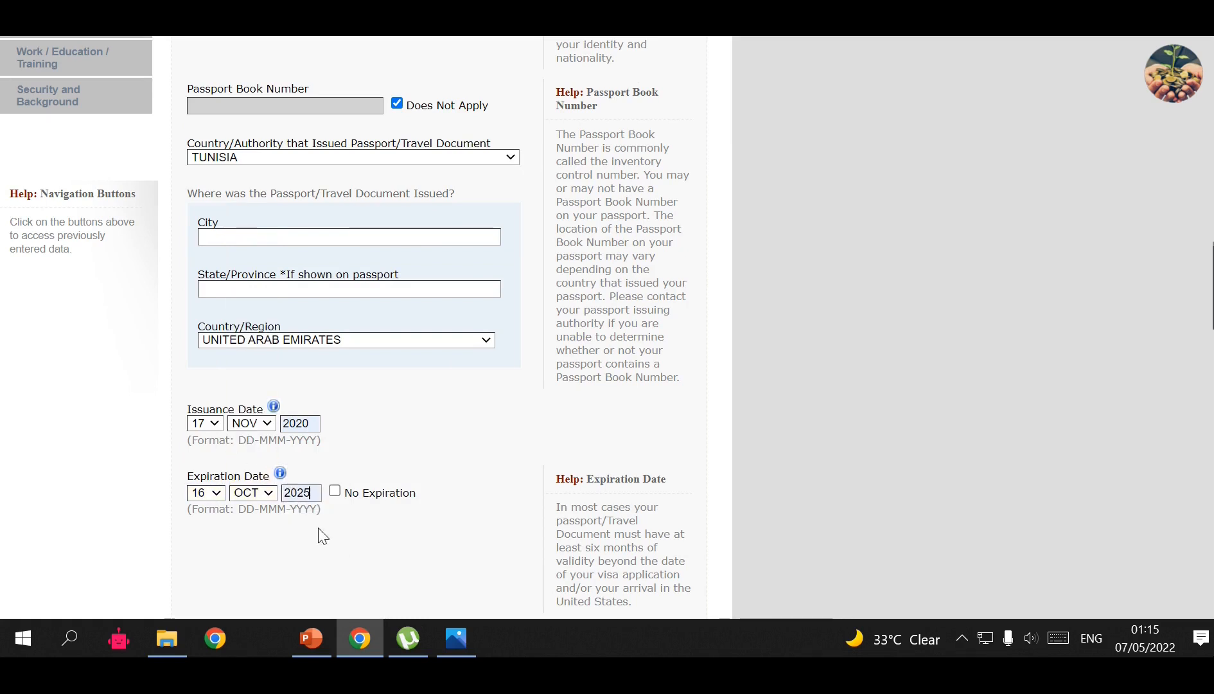
pyautogui.click(314, 492)
pyautogui.scroll(-4, 225, 455)
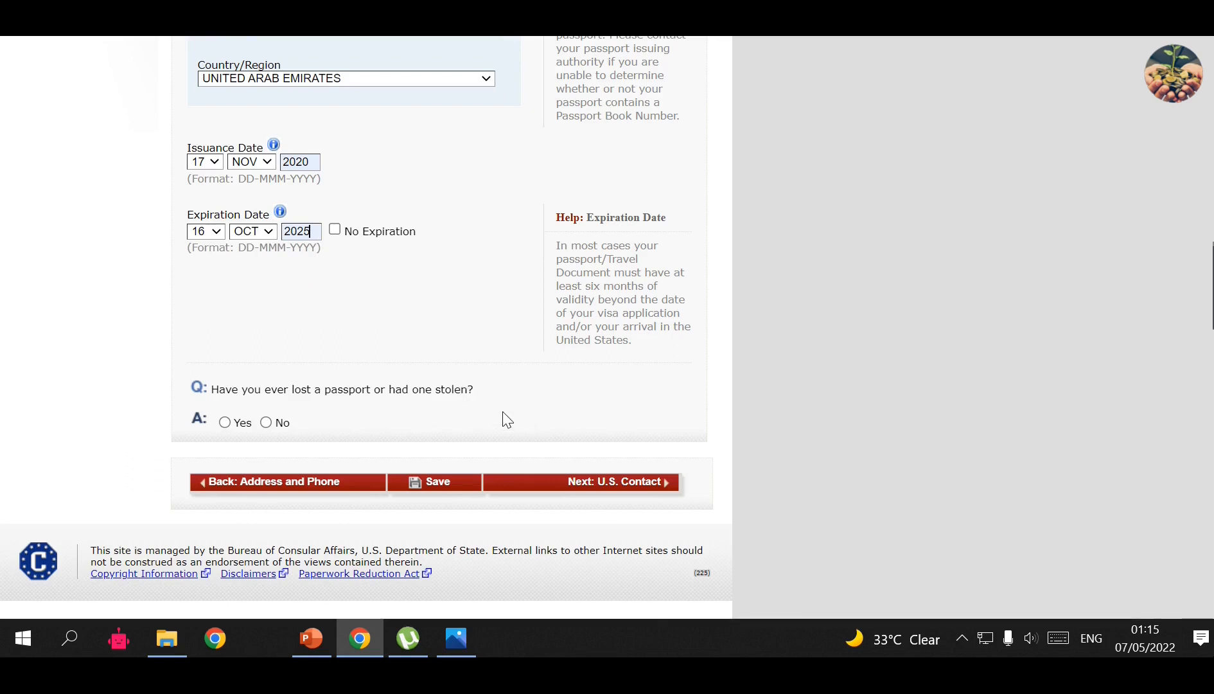
pyautogui.click(267, 421)
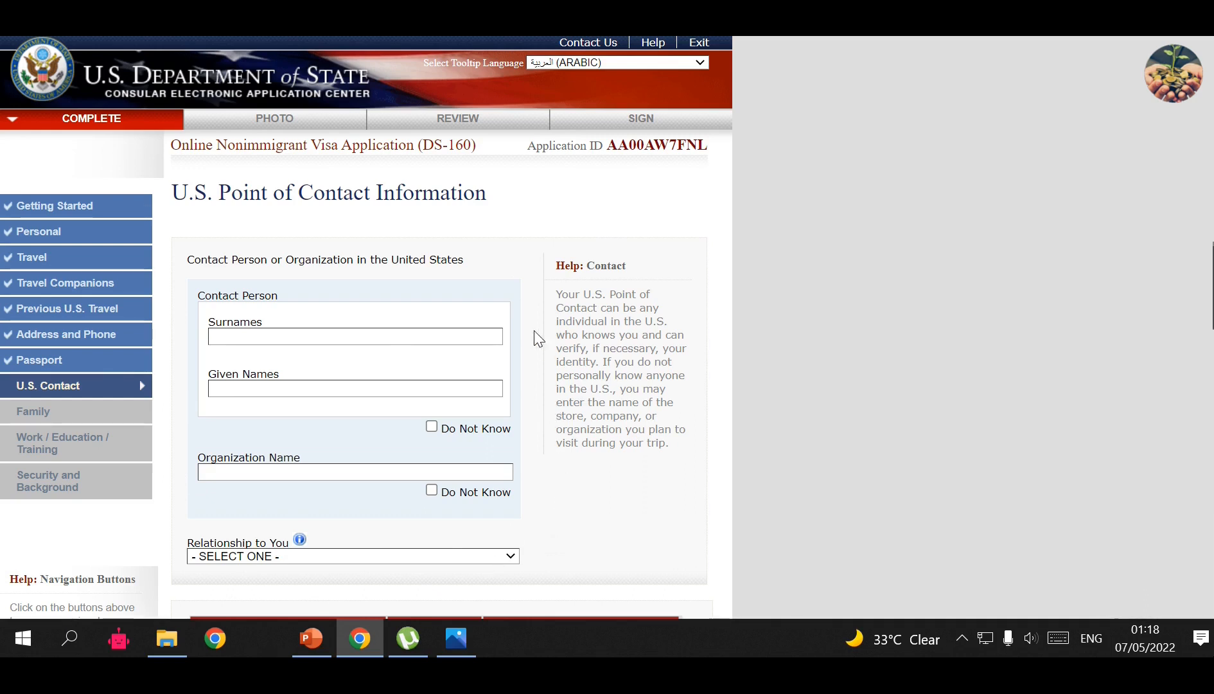
# Mark the U.S. contact person's name as Do Not Know and enter STARLIGHT GUEST HOUSE as the organization name.
pyautogui.click(430, 426)
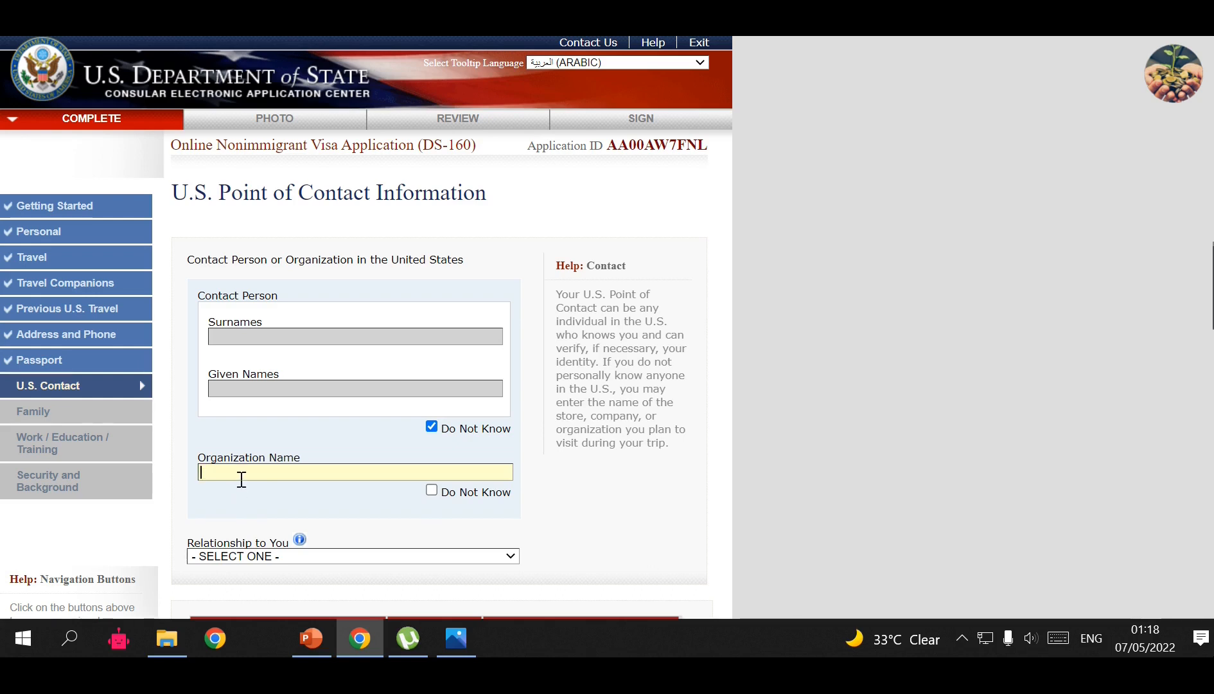
pyautogui.click(241, 480)
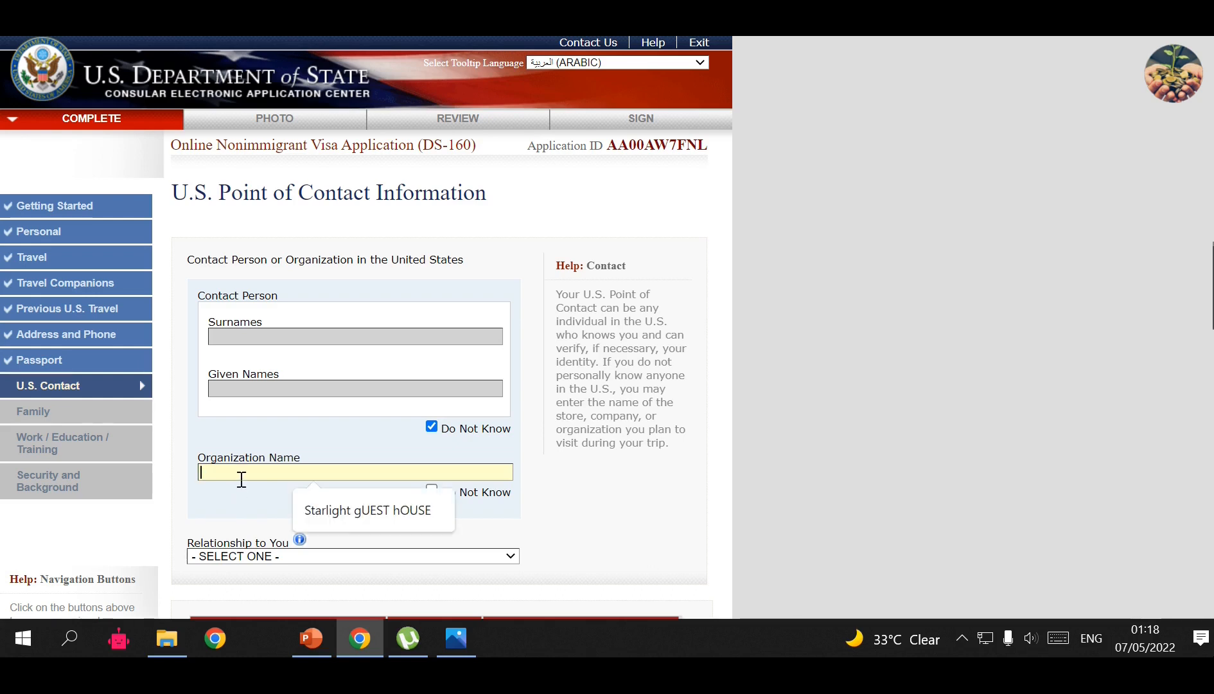
pyautogui.click(332, 514)
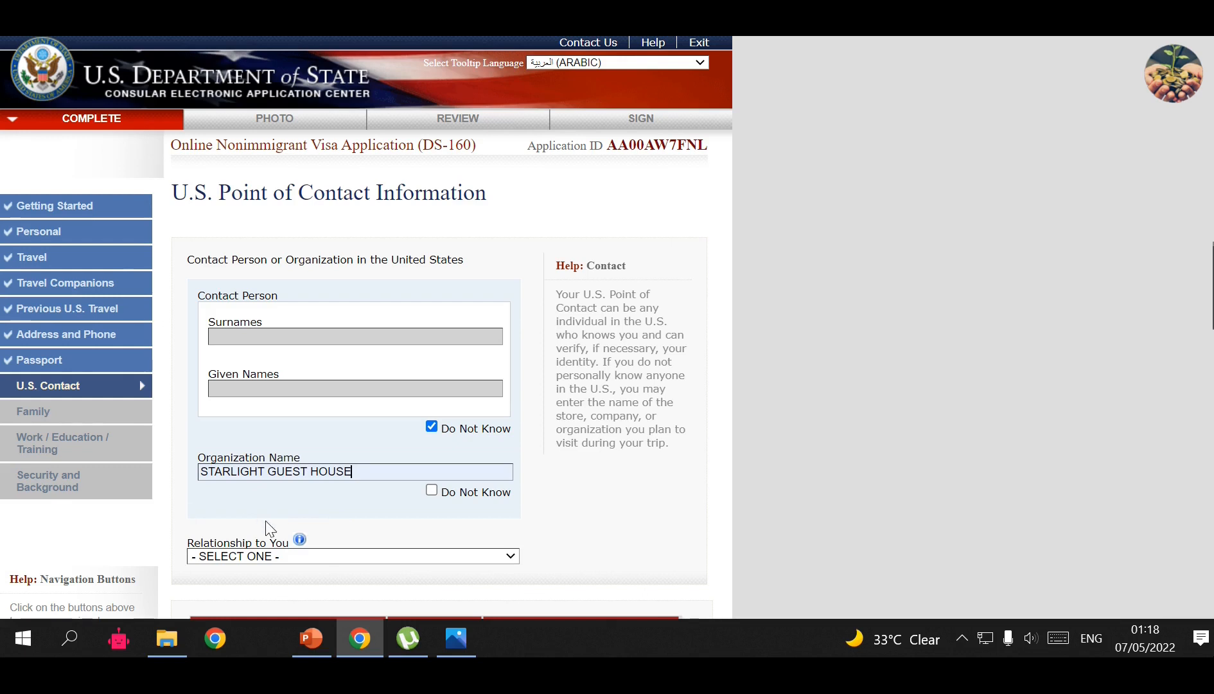
# Set the U.S. point of contact's relationship to the applicant to OTHER.
pyautogui.scroll(-1, 479, 499)
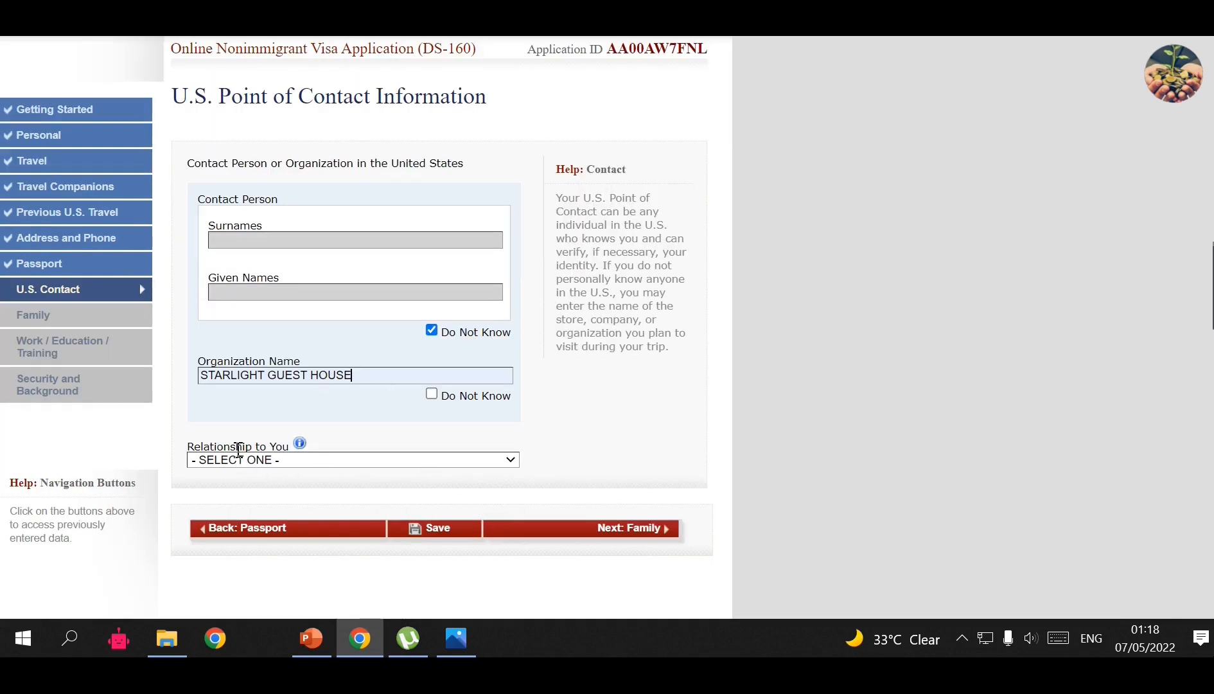
pyautogui.click(242, 460)
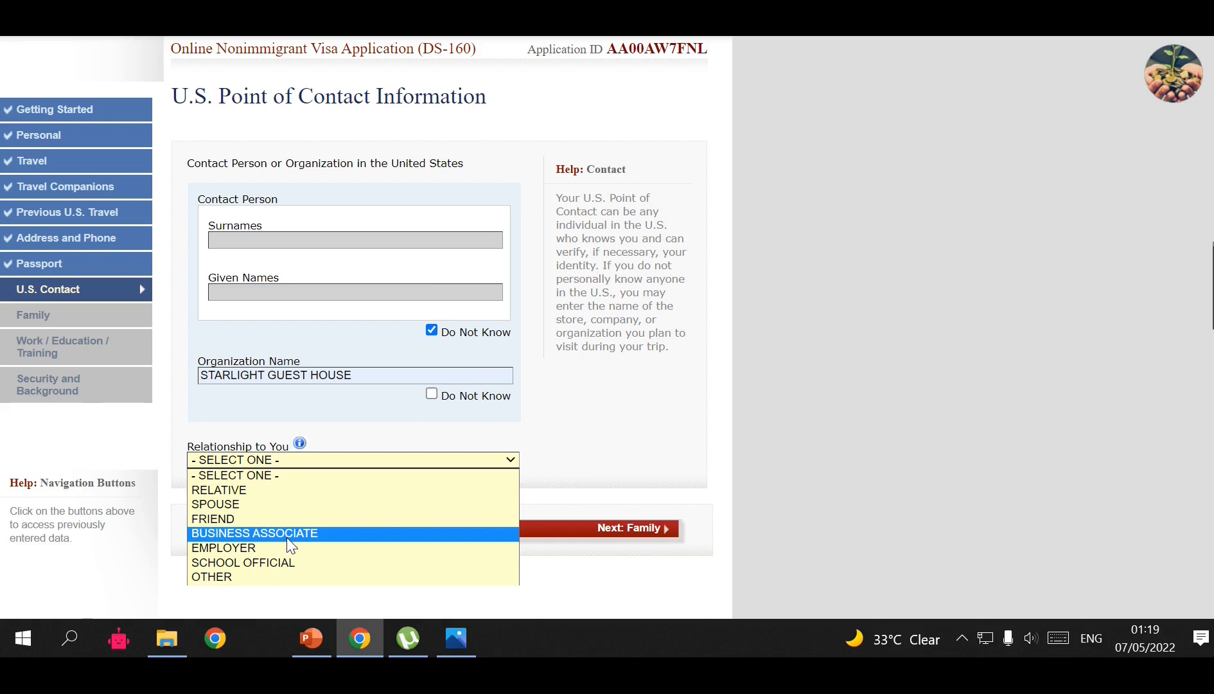
pyautogui.click(252, 575)
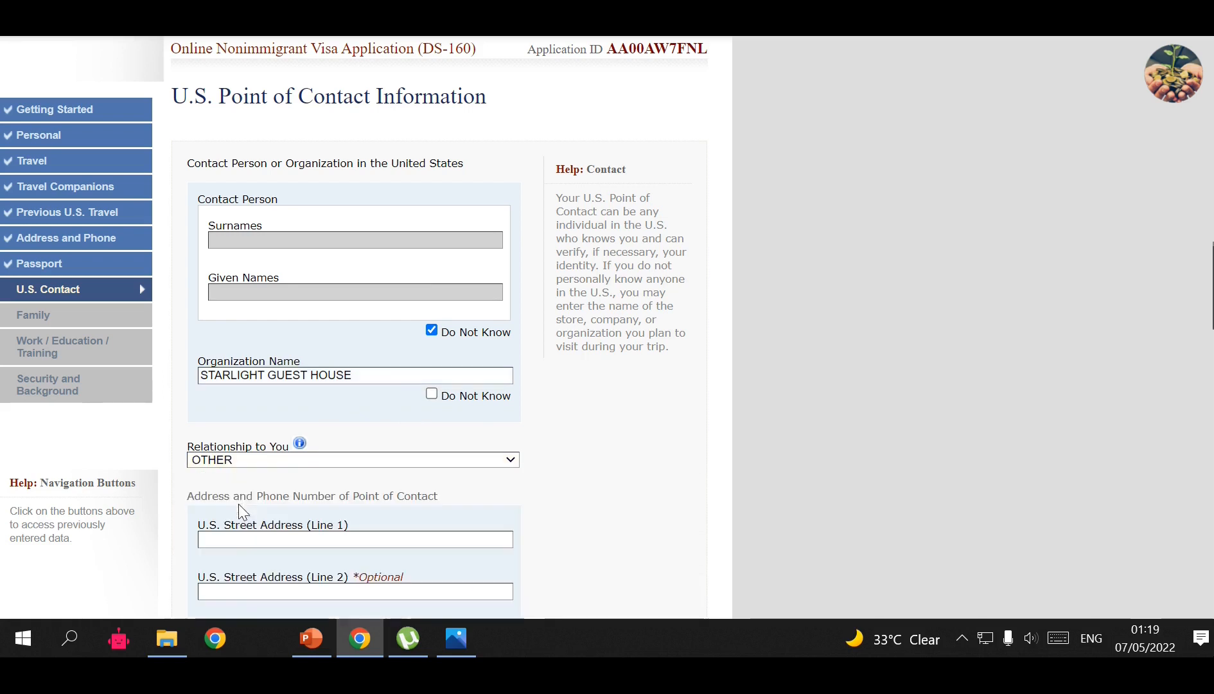
# Look through the street address, state, ZIP code, phone and email fields for the U.S. point of contact.
pyautogui.scroll(-2, 656, 482)
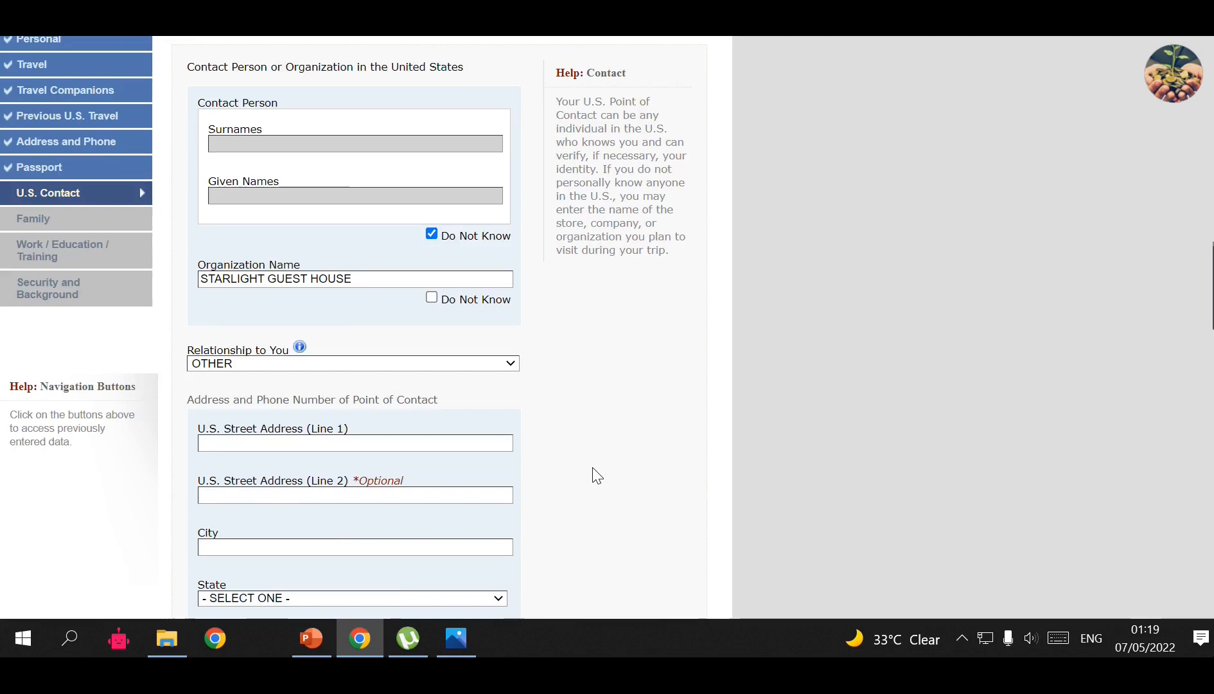
pyautogui.scroll(-2, 597, 475)
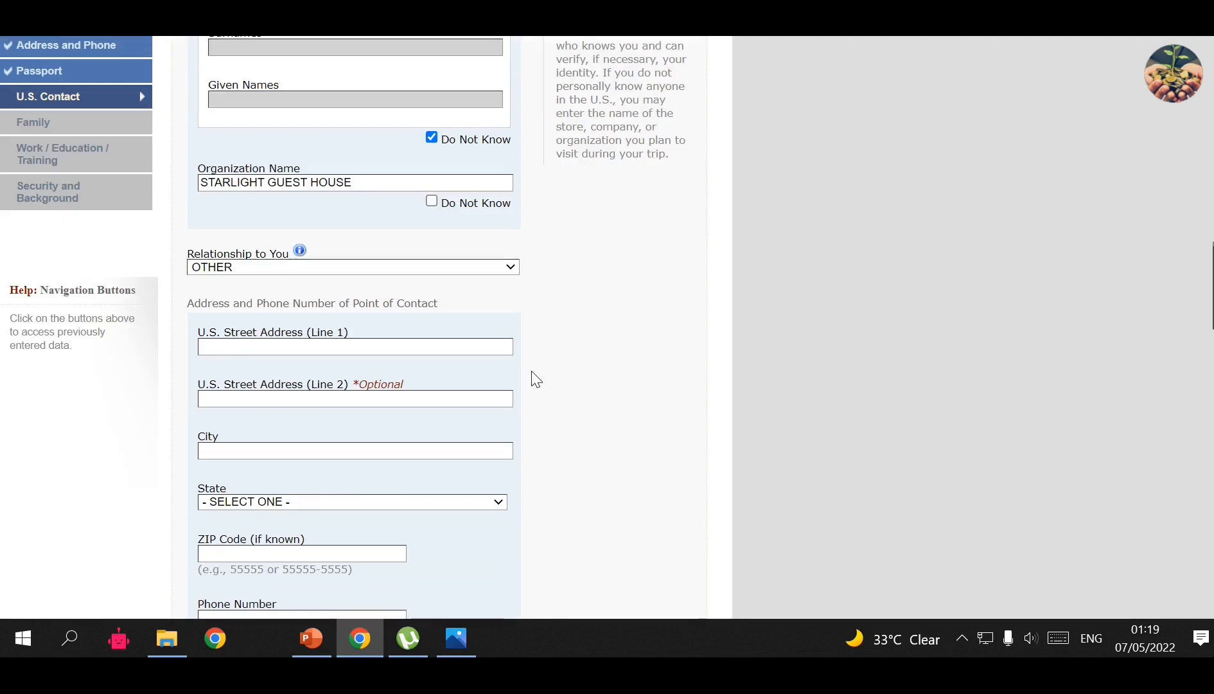
pyautogui.scroll(-1, 584, 401)
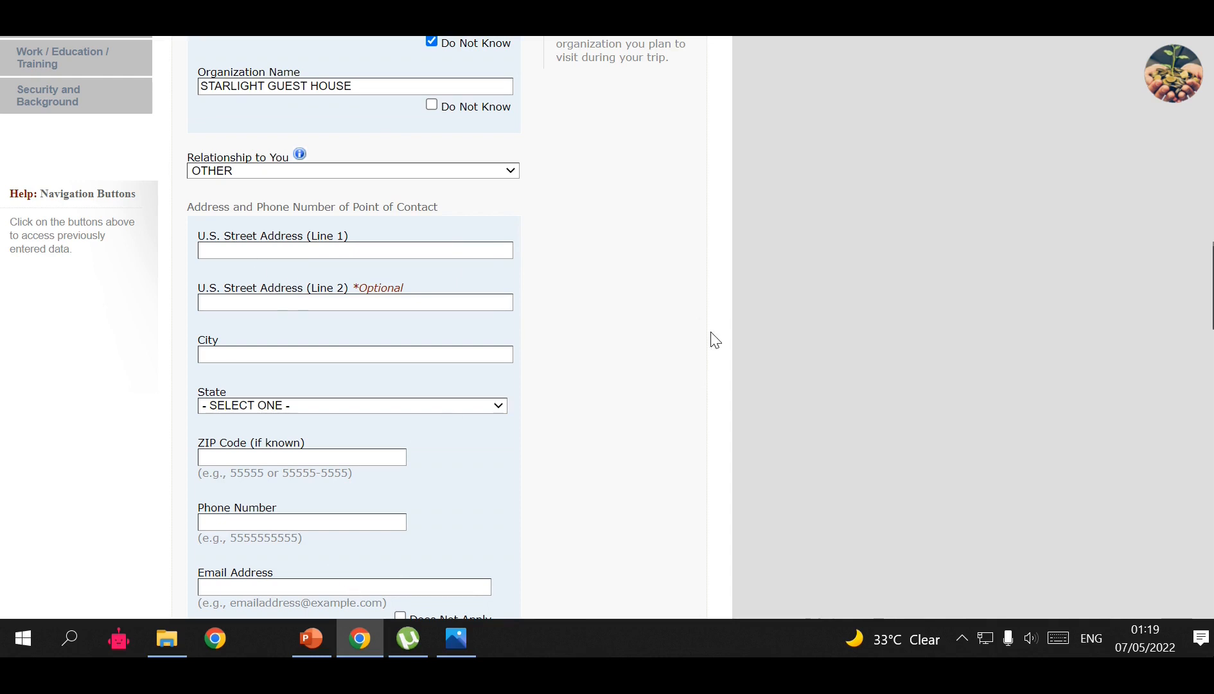
pyautogui.scroll(-2, 710, 341)
pyautogui.scroll(1, 623, 311)
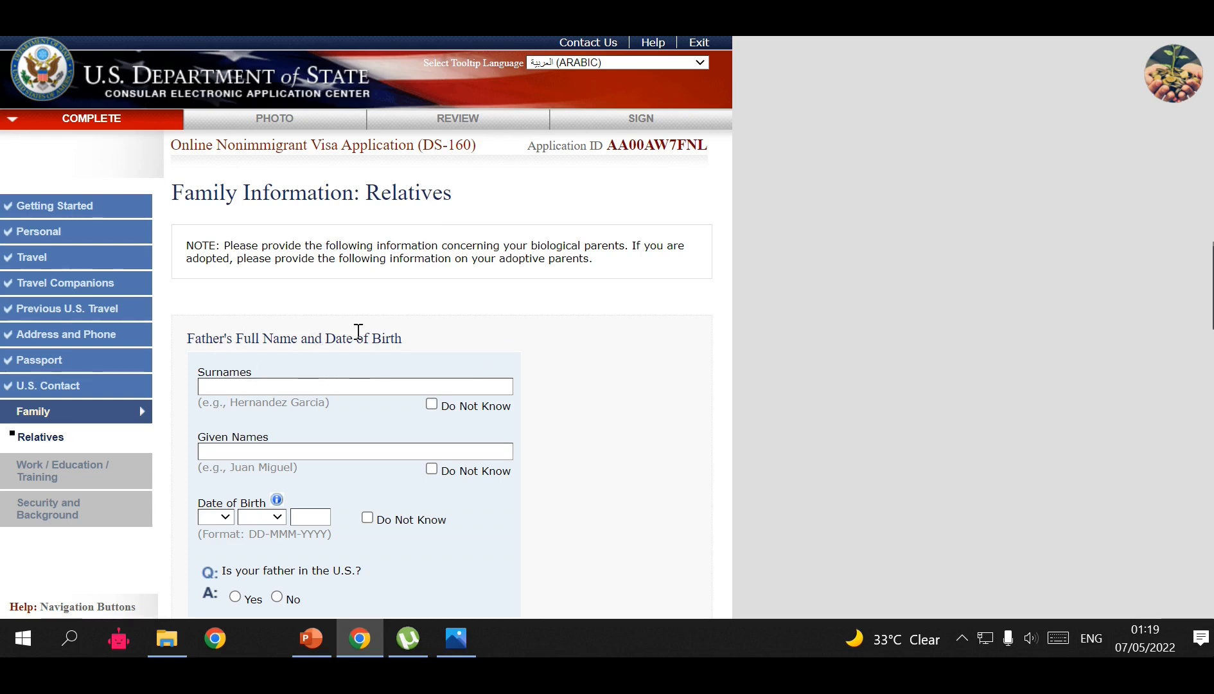
# Mark the father's surnames and given names as Do Not Know.
pyautogui.scroll(-2, 412, 340)
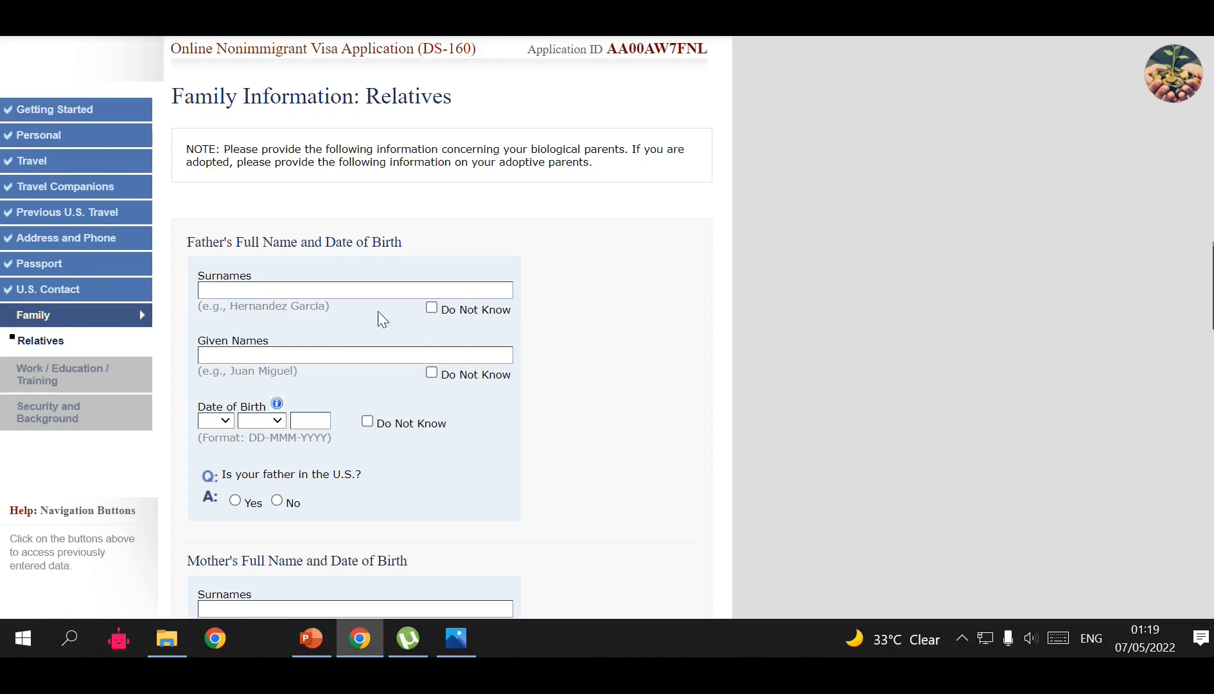
pyautogui.click(431, 308)
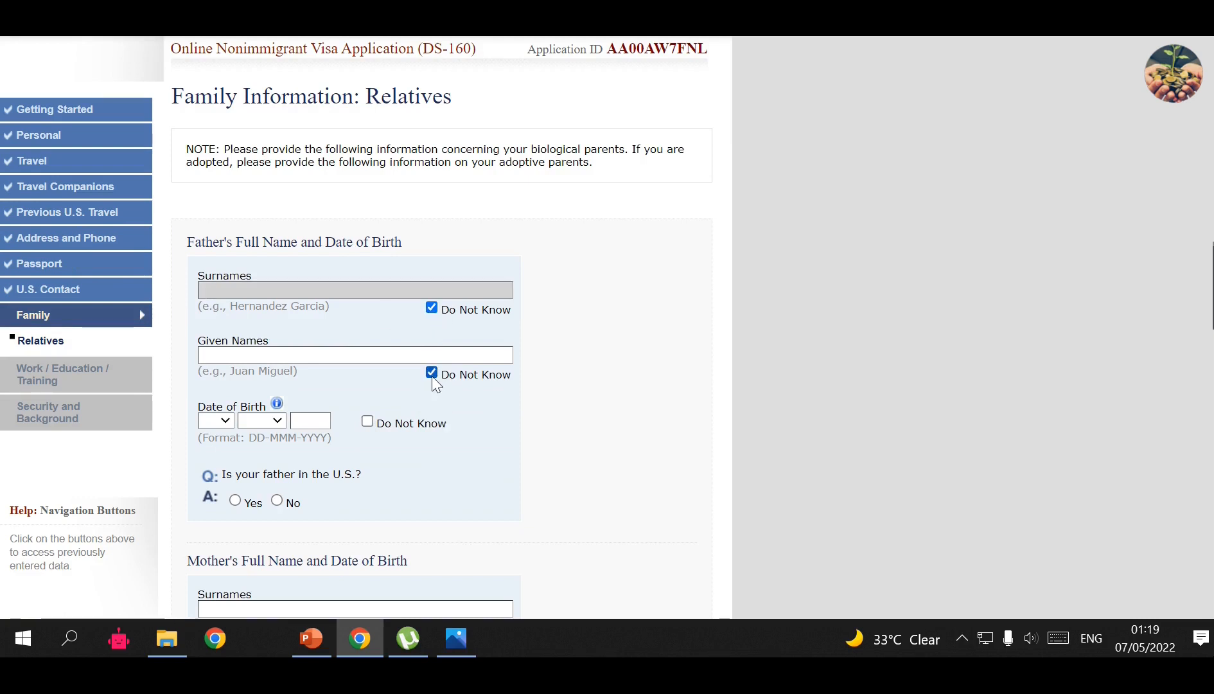
pyautogui.click(431, 373)
# Mark the mother's surnames and given names as Do Not Know and answer No to having immediate relatives in the United States.
pyautogui.scroll(-1, 333, 429)
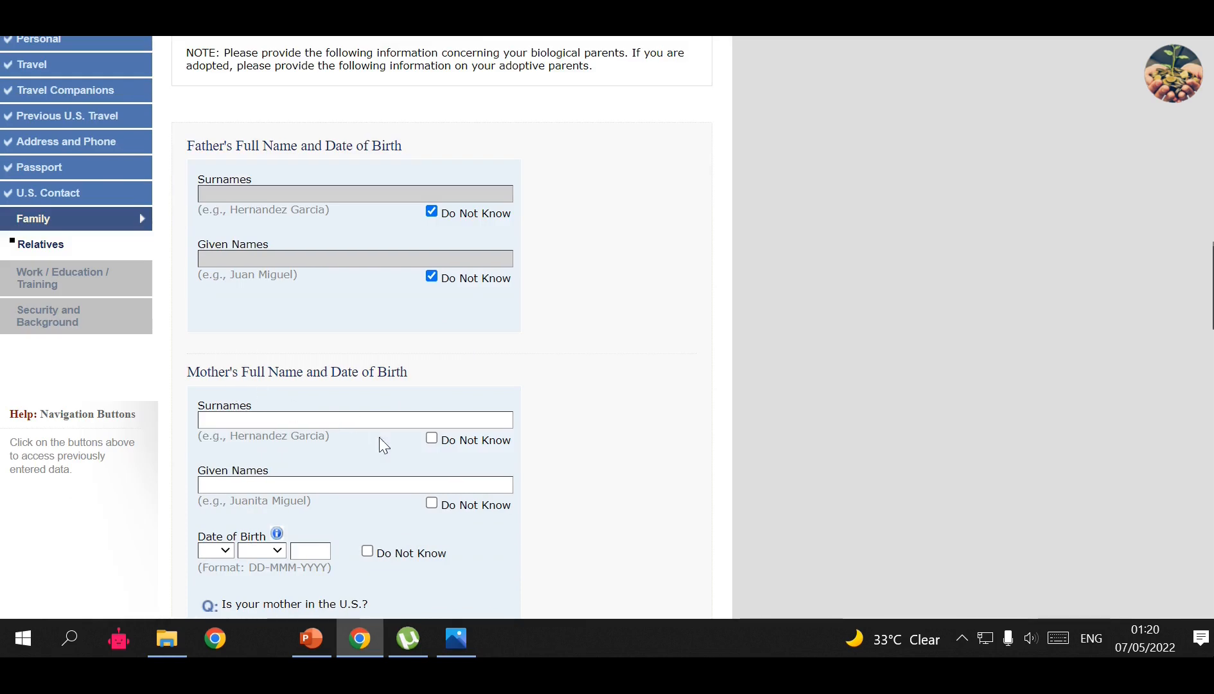
pyautogui.click(432, 437)
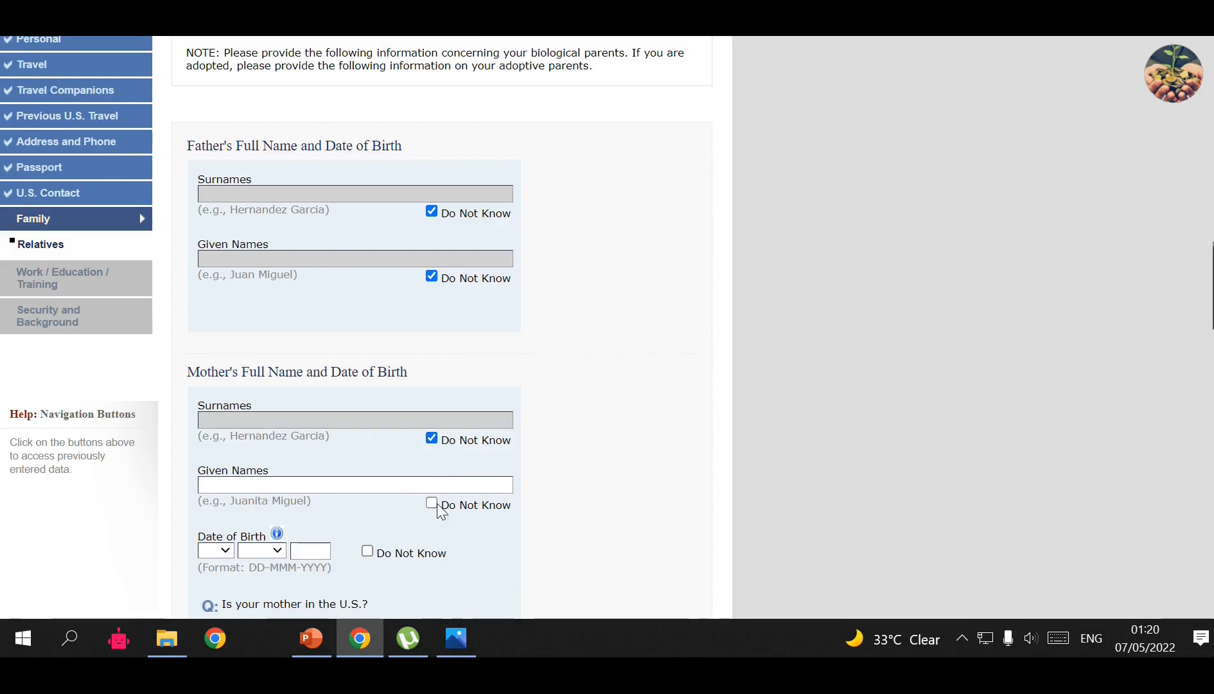
pyautogui.click(431, 502)
pyautogui.scroll(-3, 547, 434)
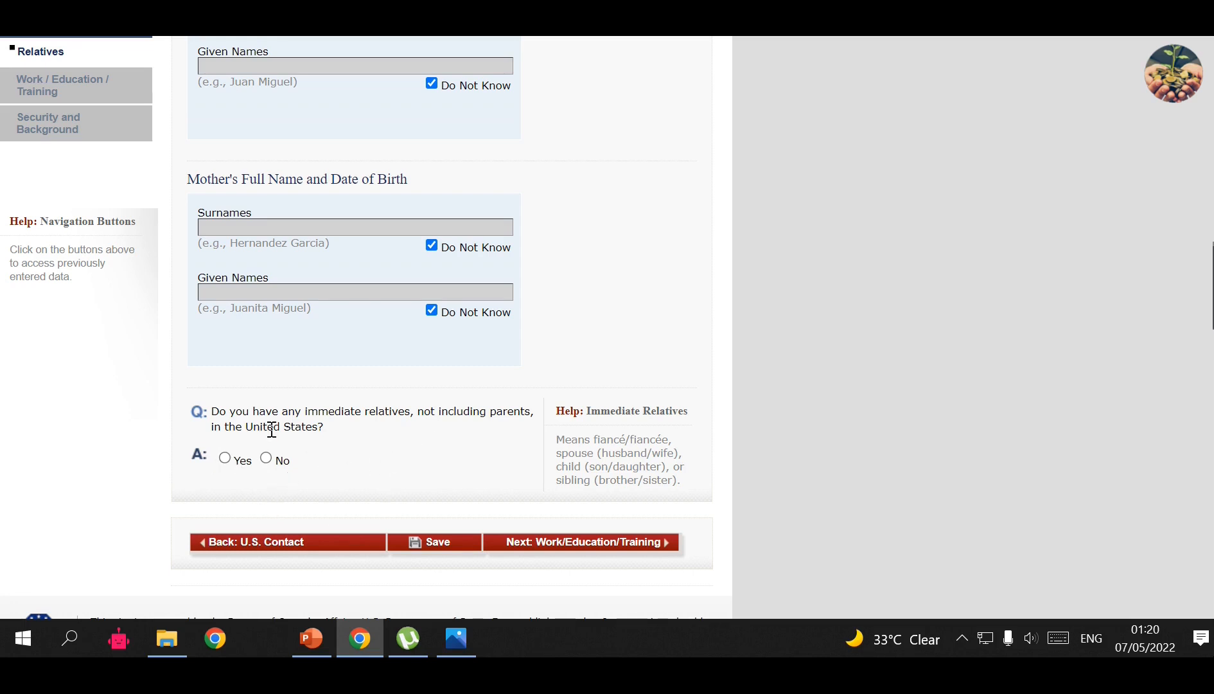
pyautogui.click(265, 458)
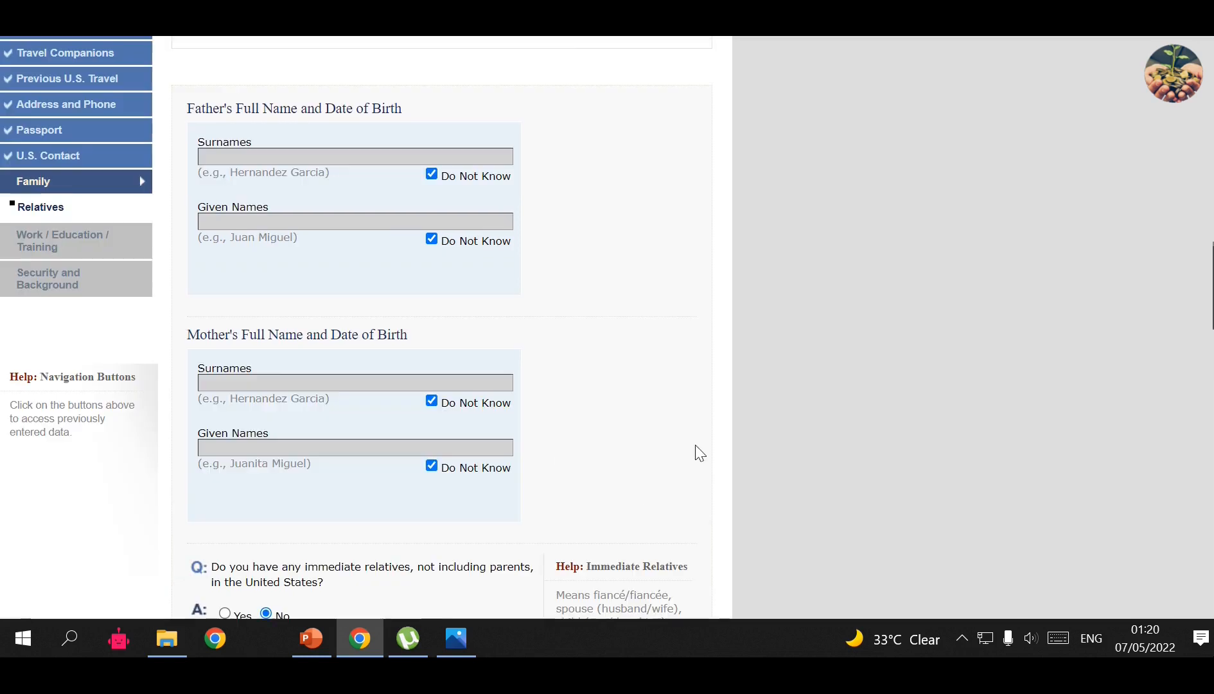
# Answer No to having other relatives in the United States and continue to the Work/Education/Training section.
pyautogui.scroll(-3, 649, 468)
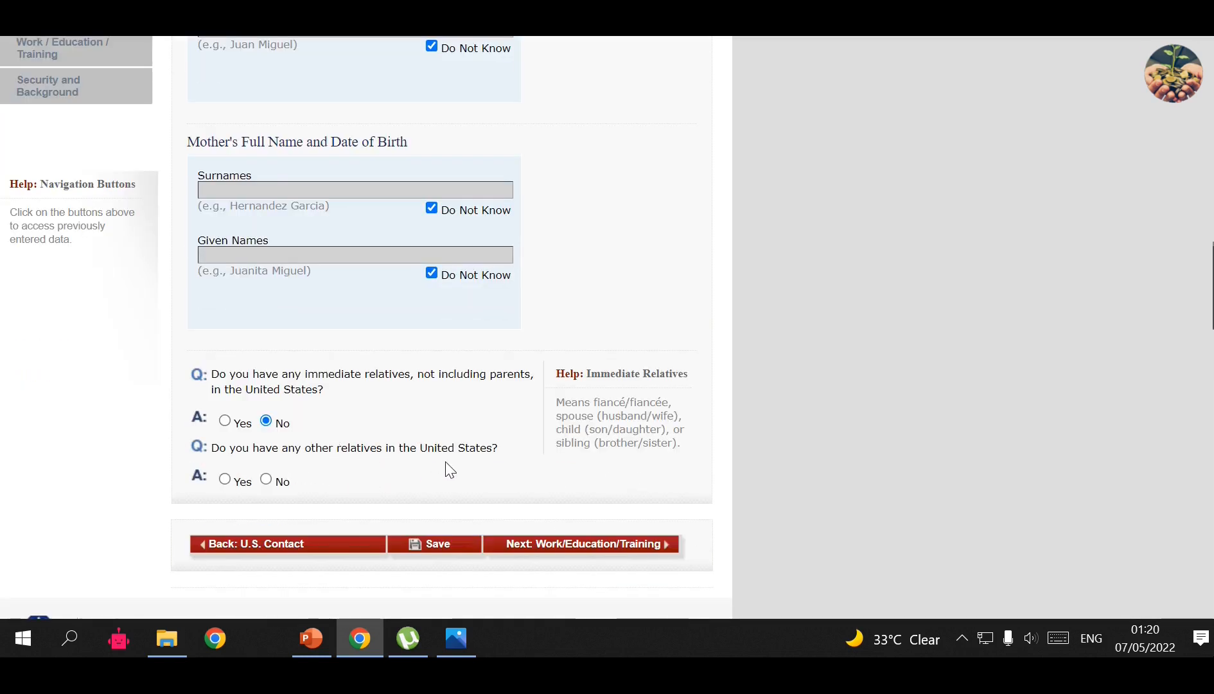
pyautogui.click(265, 479)
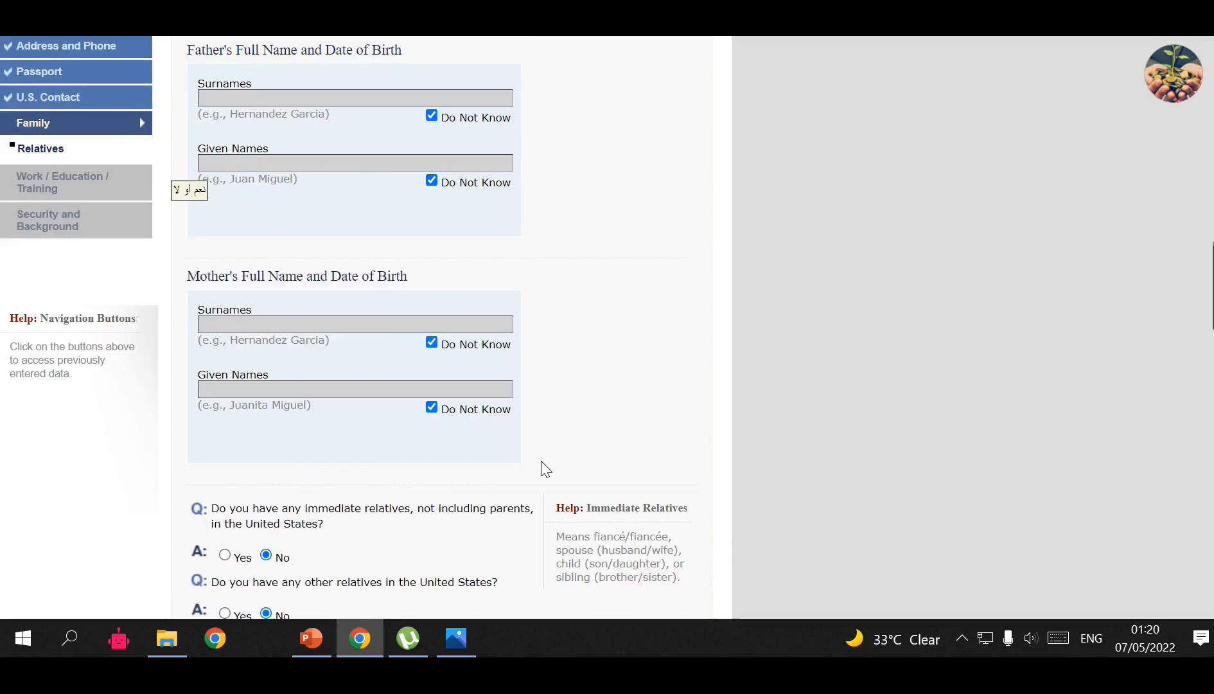
pyautogui.scroll(-3, 542, 471)
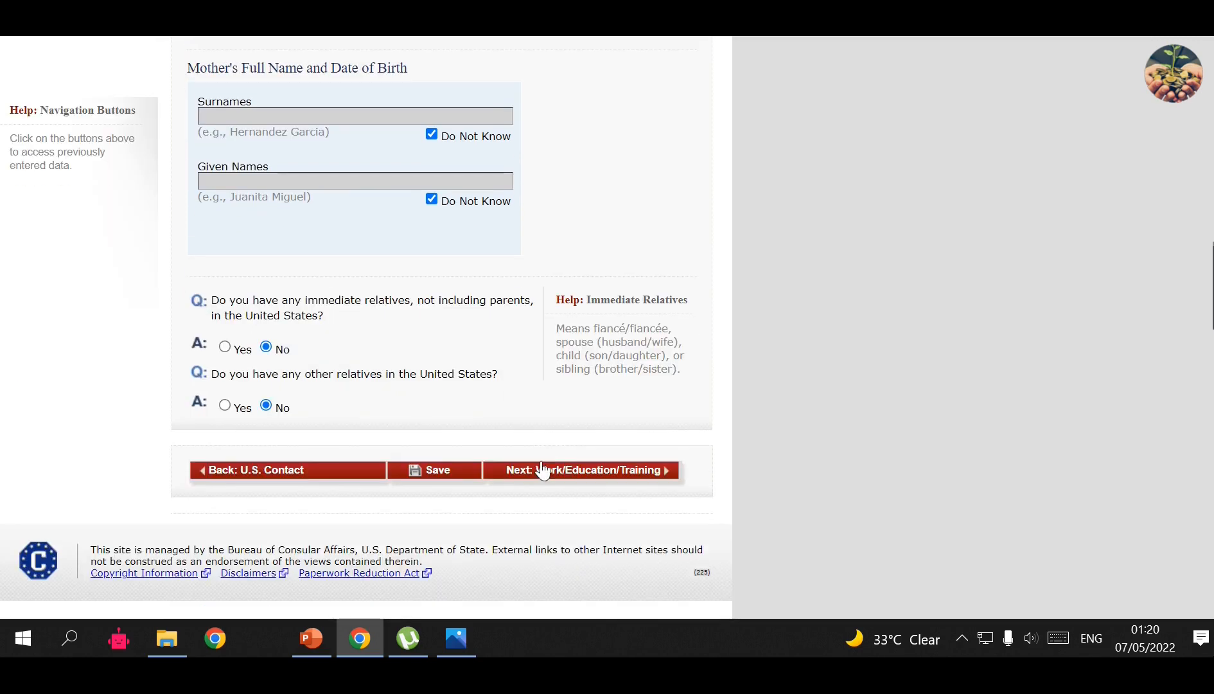
pyautogui.click(606, 478)
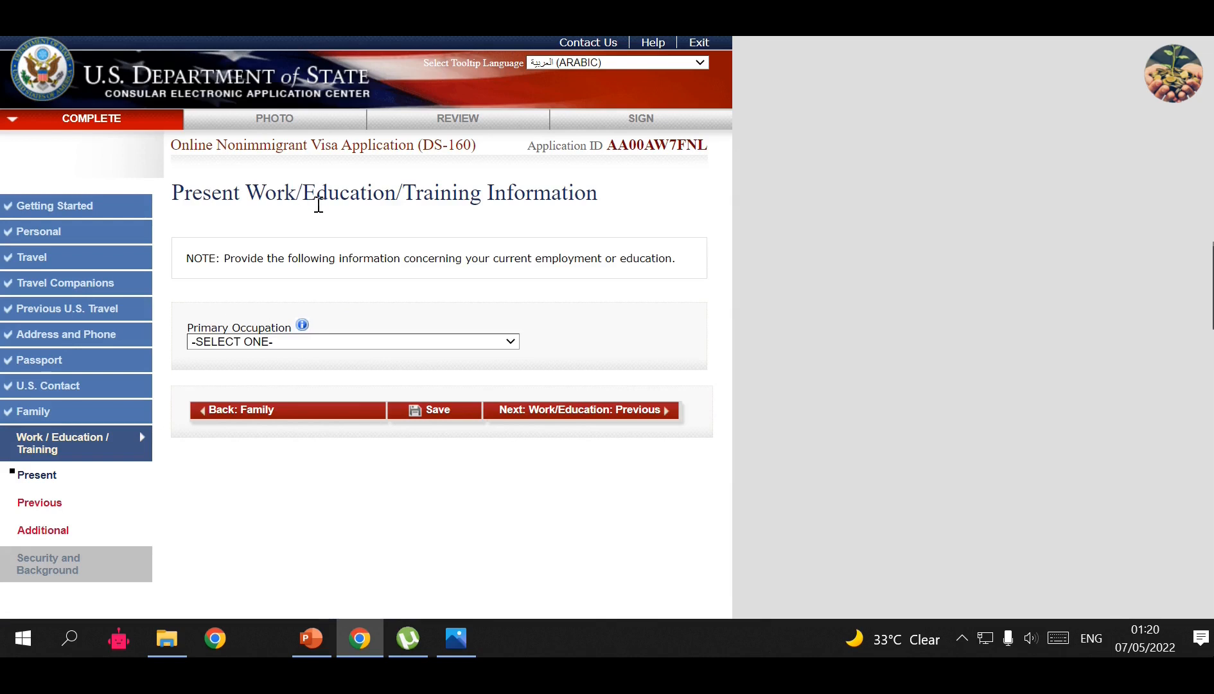
# Set the primary occupation to OTHER.
pyautogui.click(327, 345)
pyautogui.click(321, 345)
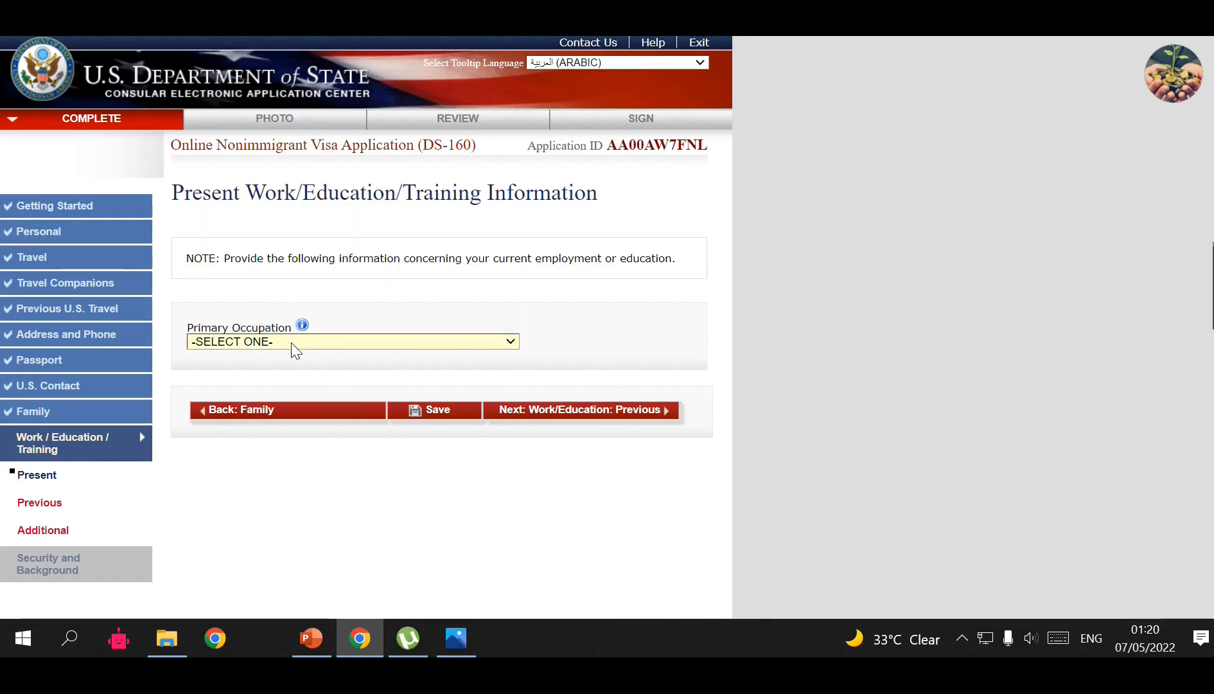
pyautogui.click(273, 345)
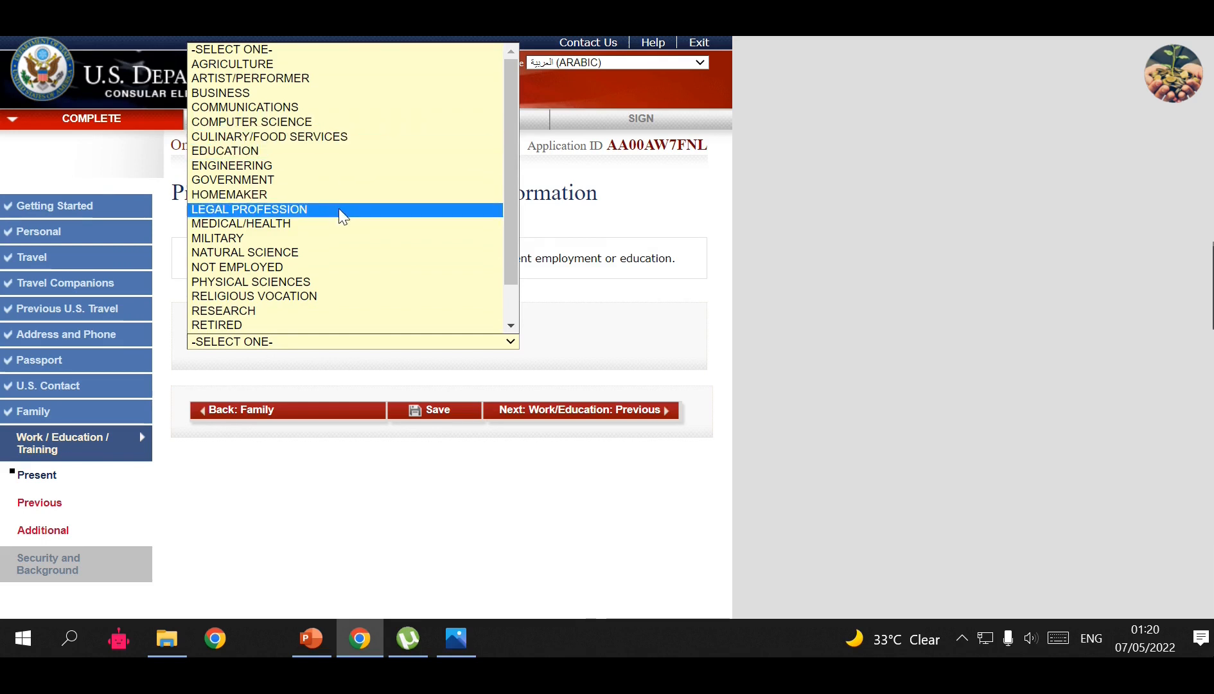
pyautogui.scroll(-1, 361, 238)
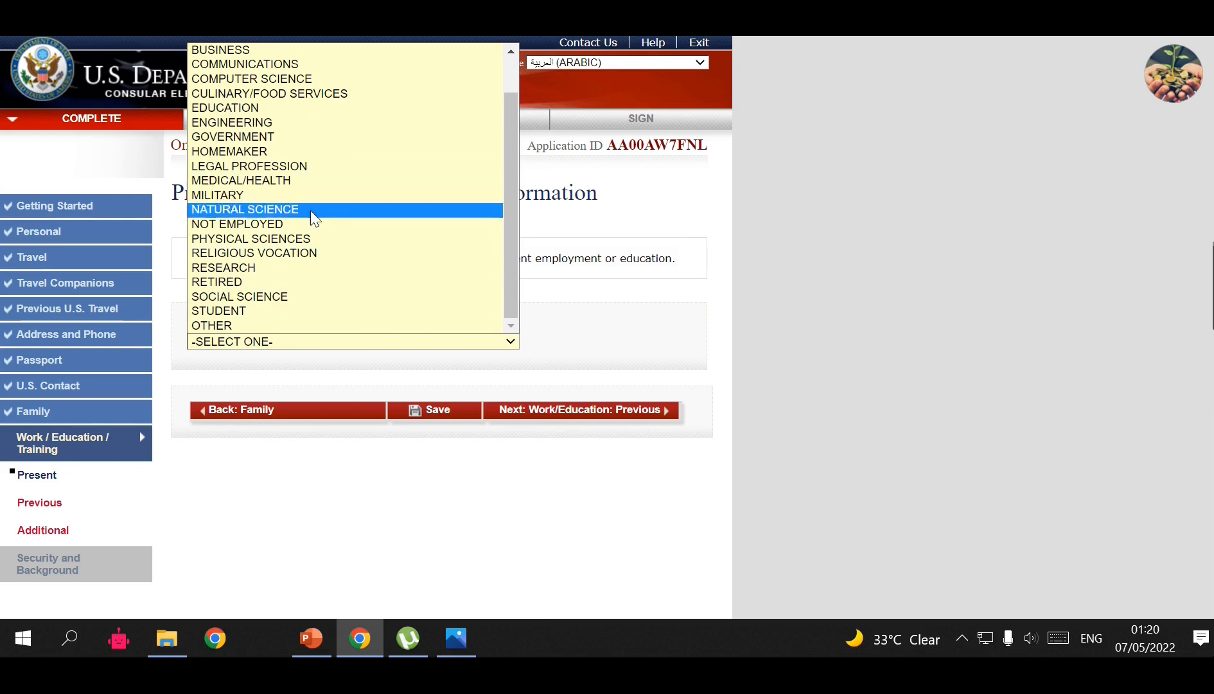
pyautogui.click(349, 326)
pyautogui.scroll(-1, 514, 363)
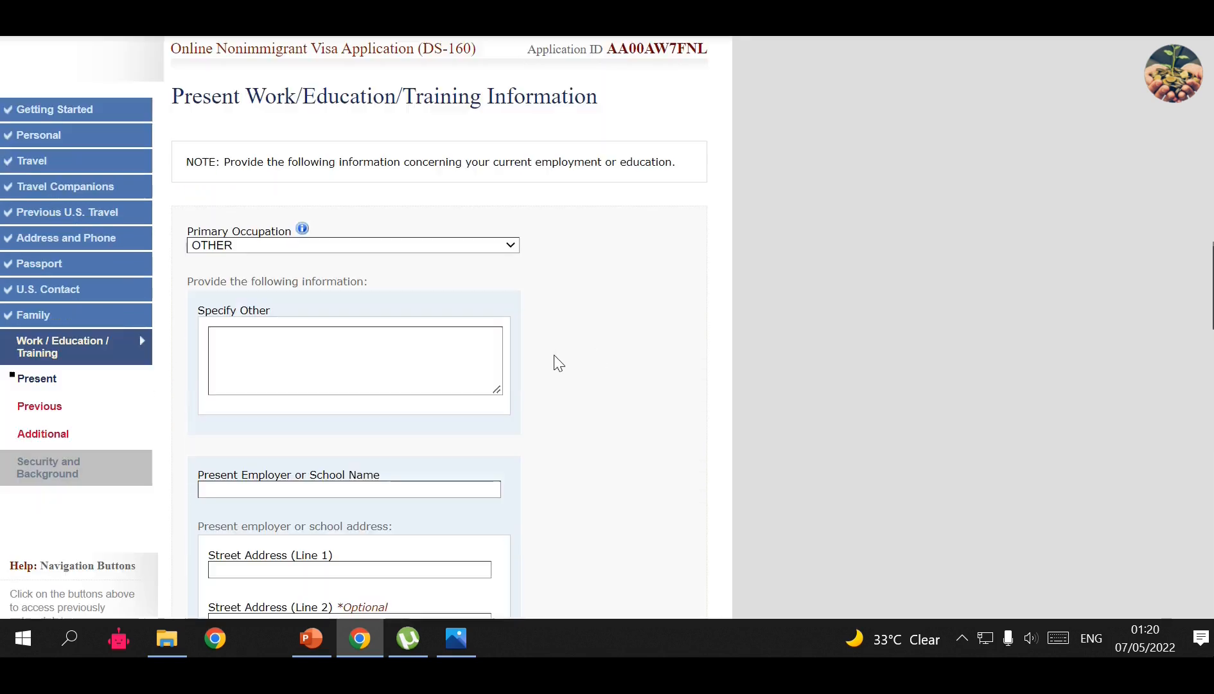
# Mark the state/province and postal zone/ZIP code of the present employer or school address as Does Not Apply.
pyautogui.scroll(-3, 745, 410)
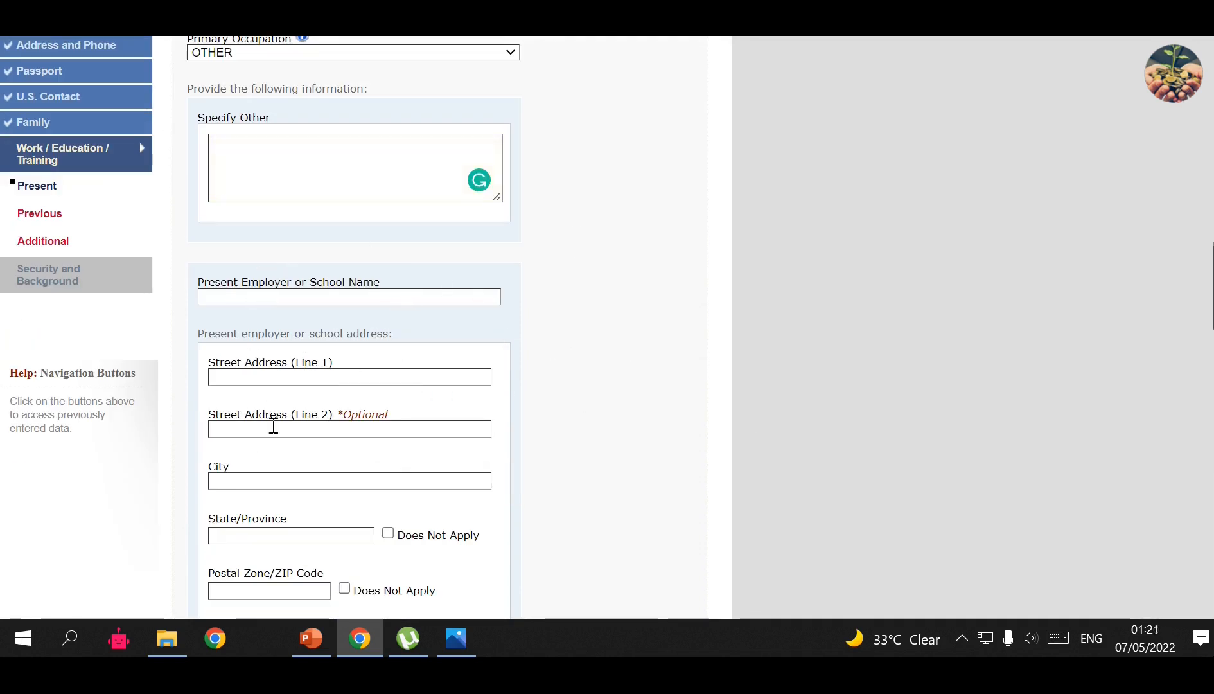
pyautogui.scroll(-1, 414, 478)
pyautogui.click(388, 438)
pyautogui.click(344, 492)
pyautogui.scroll(-1, 355, 492)
pyautogui.scroll(-1, 356, 491)
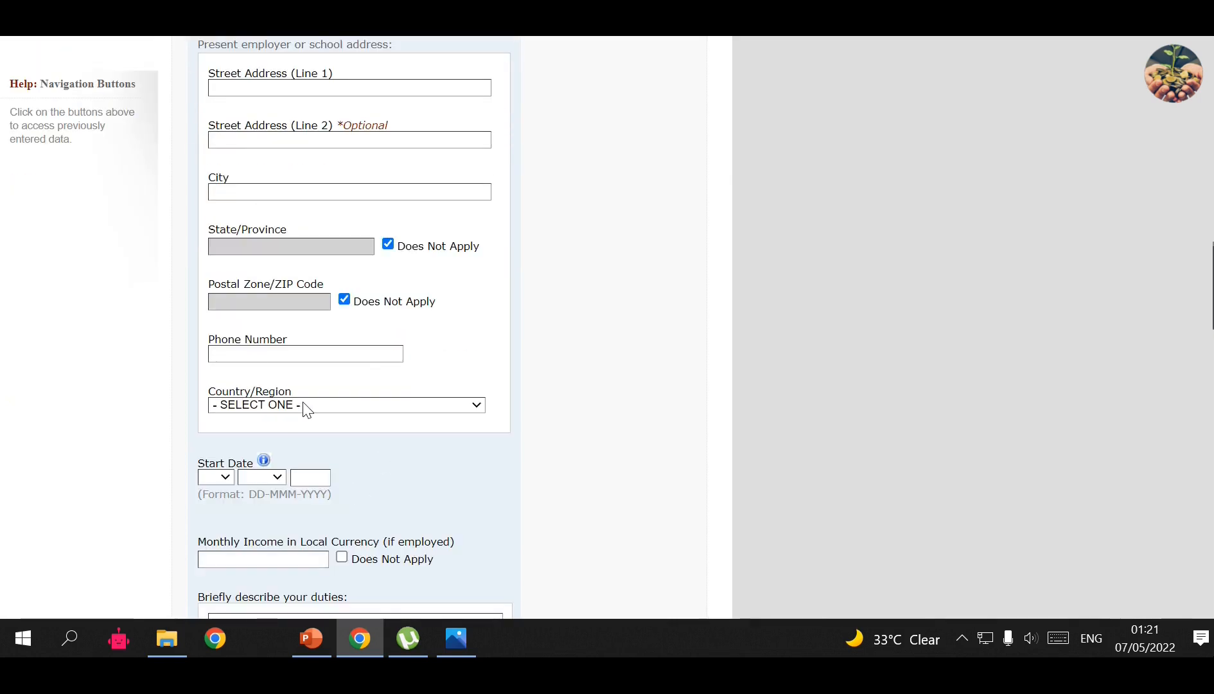
# Set the present employer's country/region to UNITED ARAB EMIRATES and go to the description of duties.
pyautogui.click(304, 406)
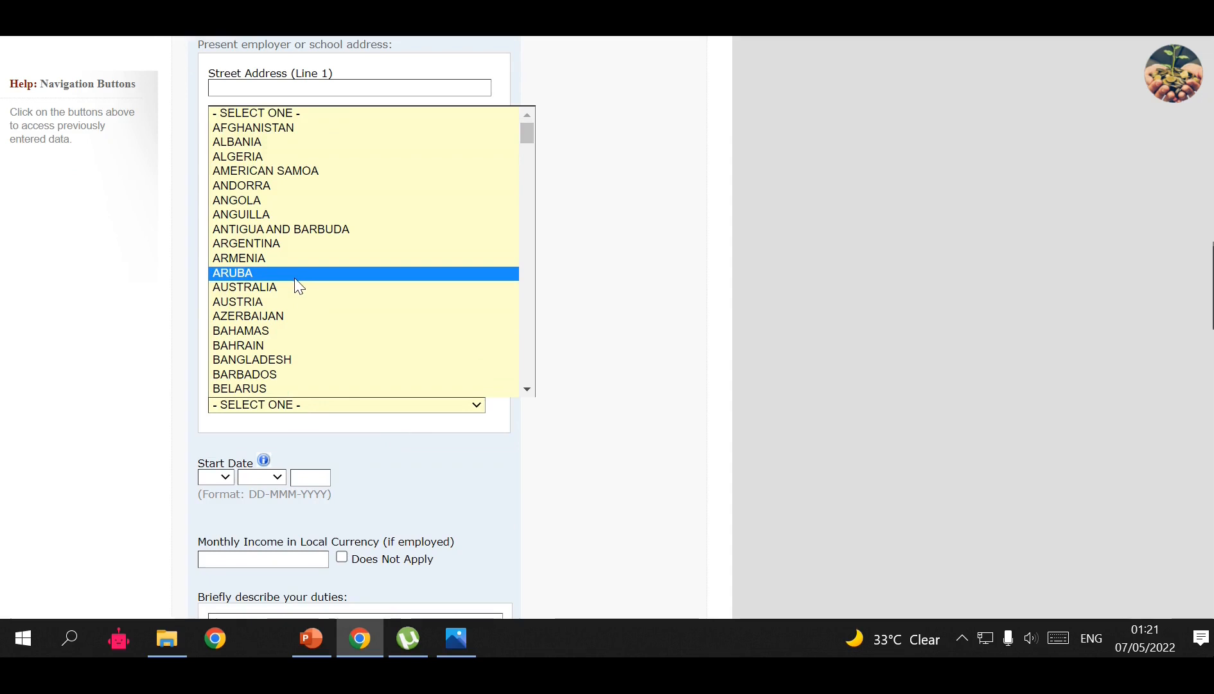
pyautogui.scroll(-20, 292, 293)
pyautogui.scroll(-3, 289, 300)
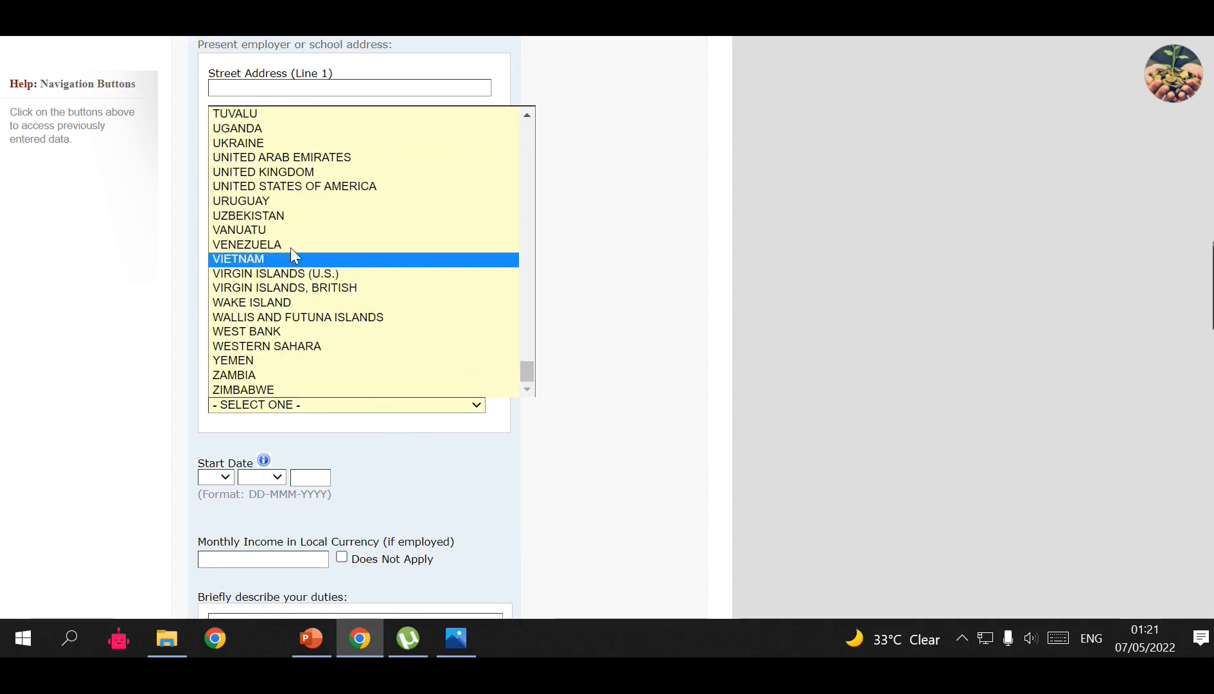
pyautogui.click(273, 170)
pyautogui.scroll(-1, 636, 422)
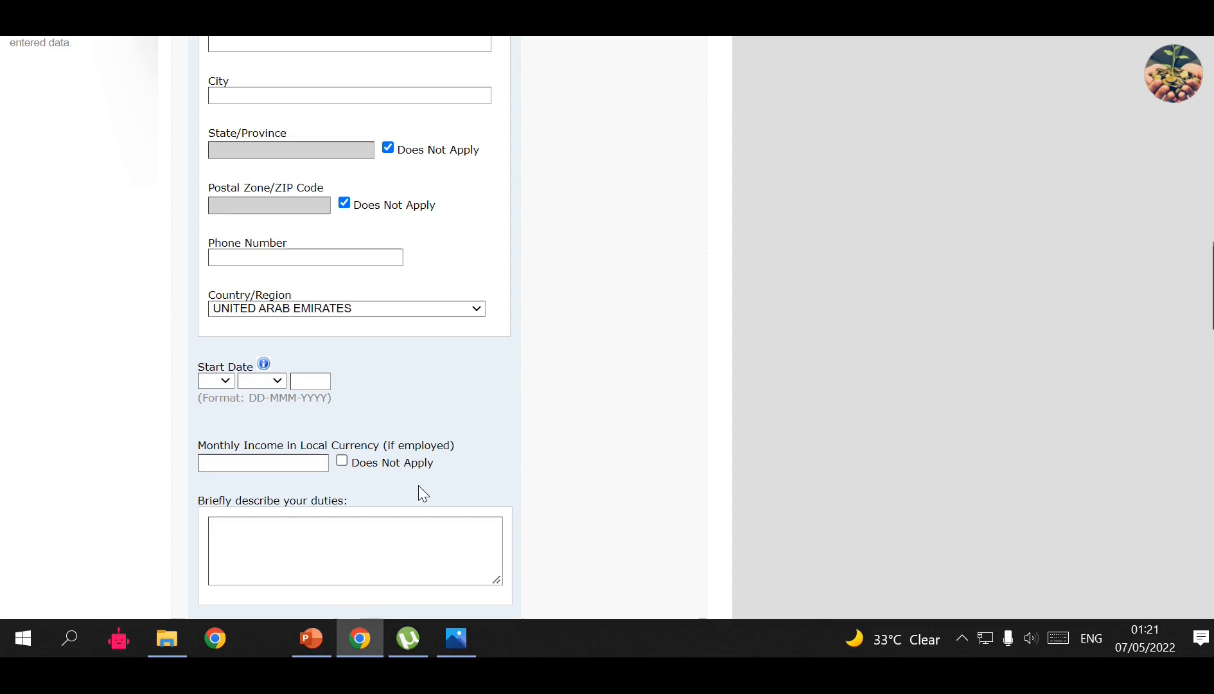
pyautogui.scroll(-1, 578, 468)
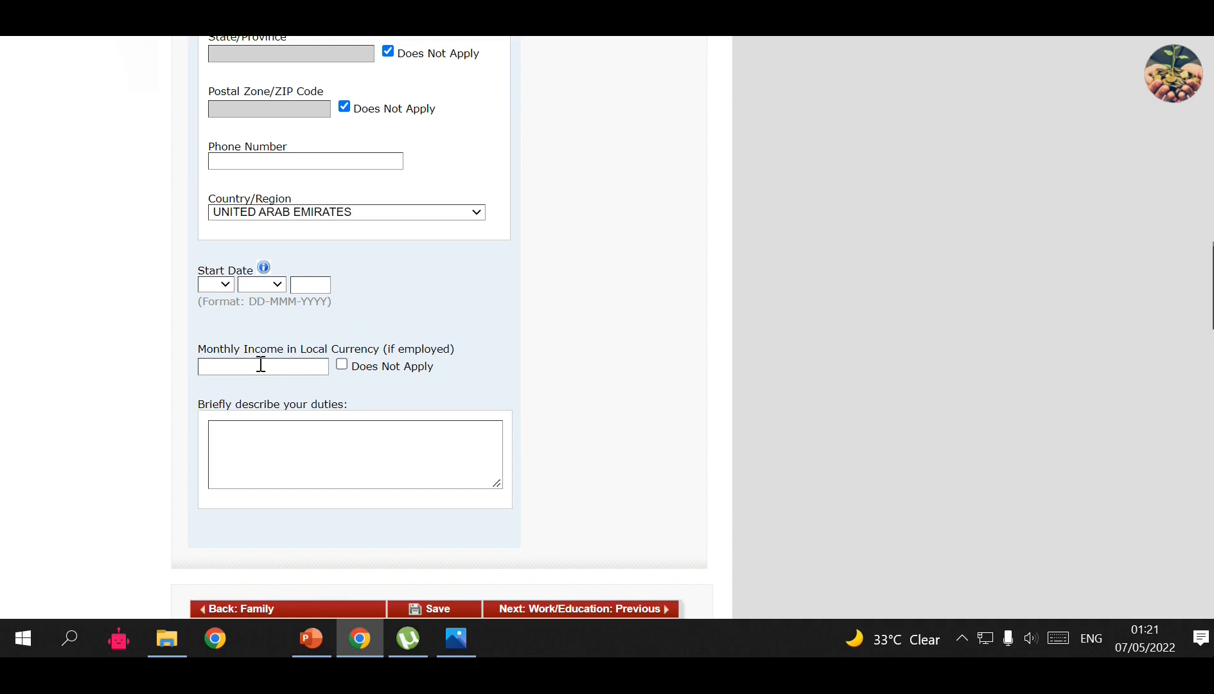
pyautogui.click(390, 459)
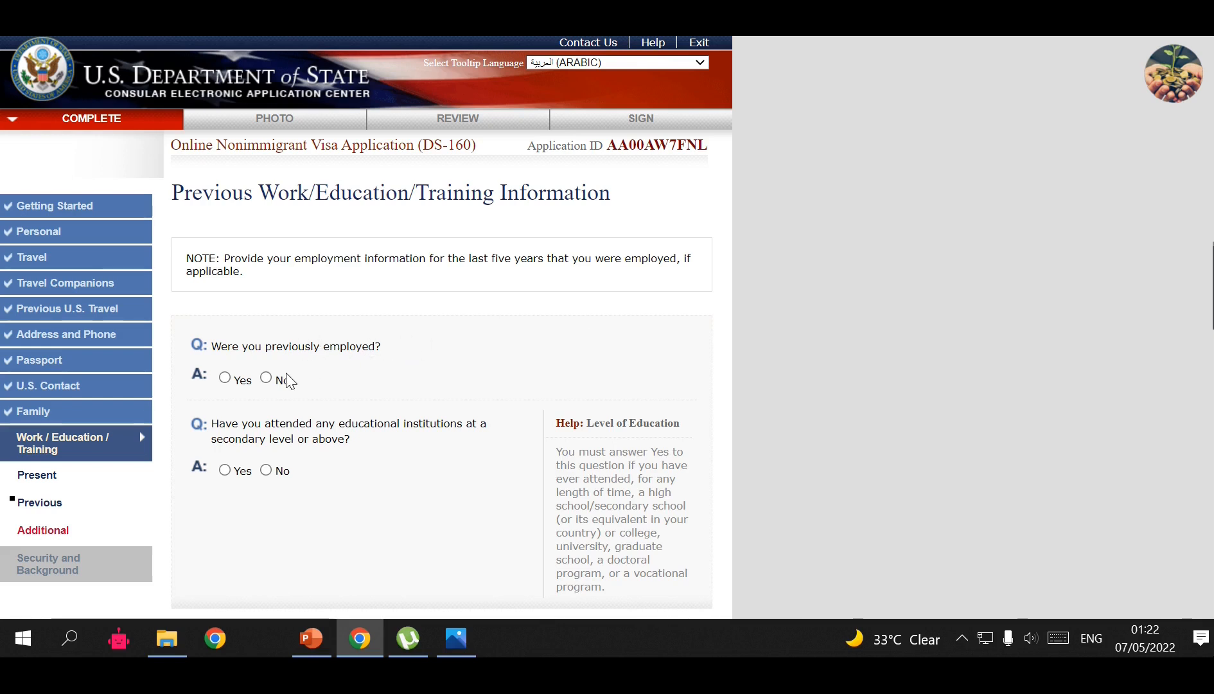
# Answer No to having been previously employed.
pyautogui.click(266, 379)
pyautogui.scroll(-1, 369, 393)
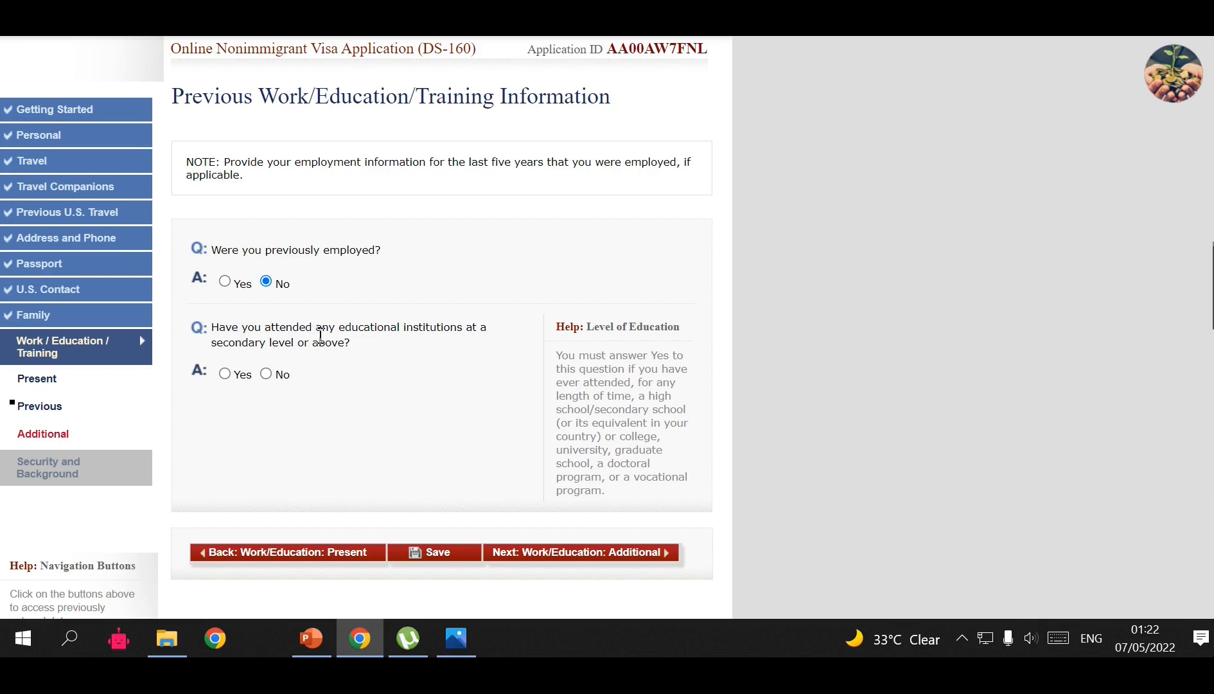
# Answer Yes to having attended educational institutions at secondary level or above and look through the institution fields.
pyautogui.click(224, 374)
pyautogui.scroll(-5, 321, 443)
pyautogui.scroll(-4, 324, 433)
pyautogui.scroll(9, 334, 427)
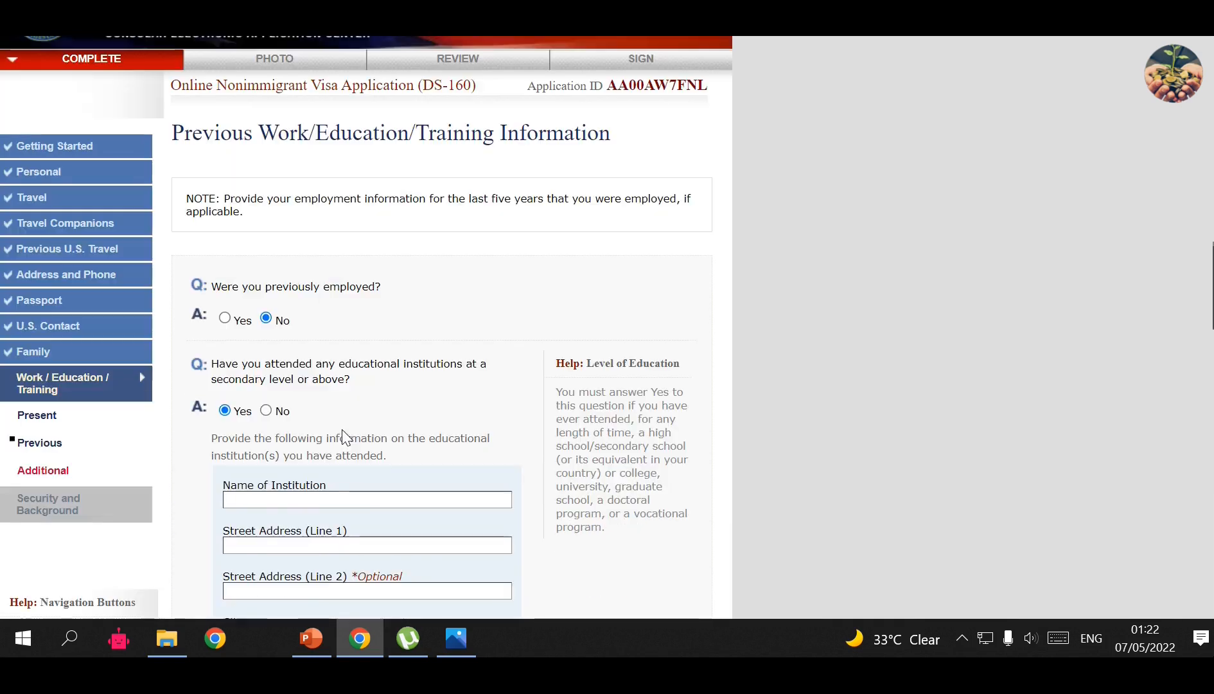
# Answer No to having attended educational institutions at secondary level or above and continue to the additional work/education page.
pyautogui.click(270, 411)
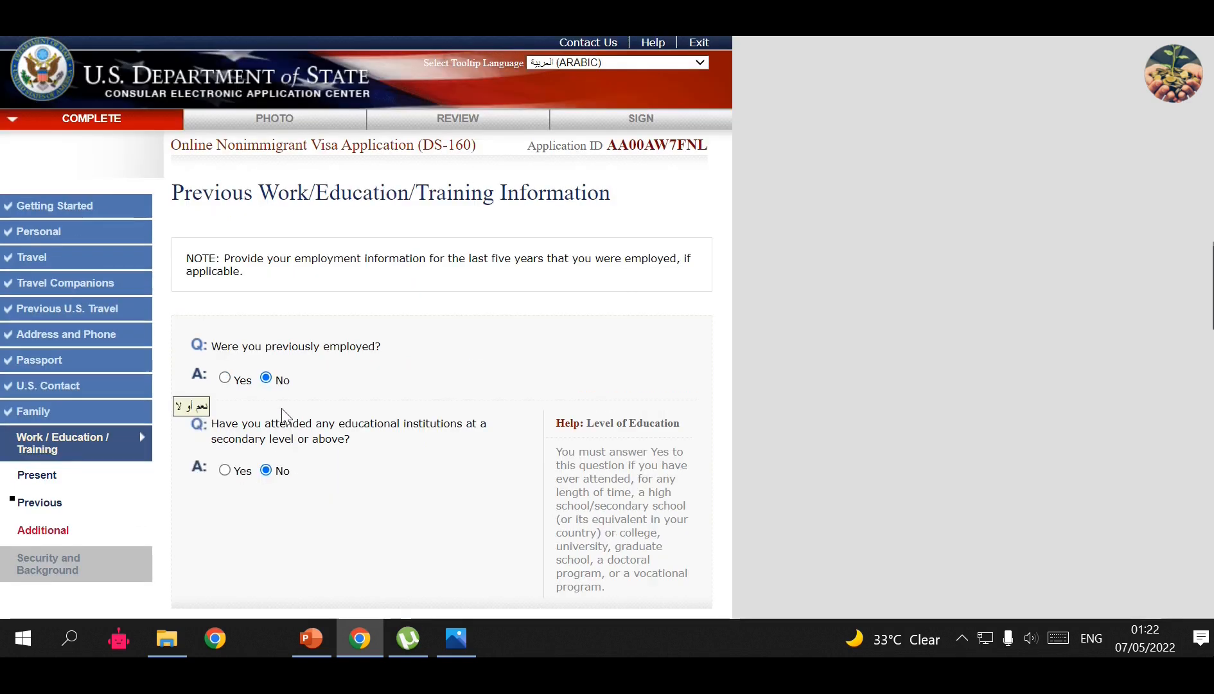
pyautogui.scroll(-3, 537, 385)
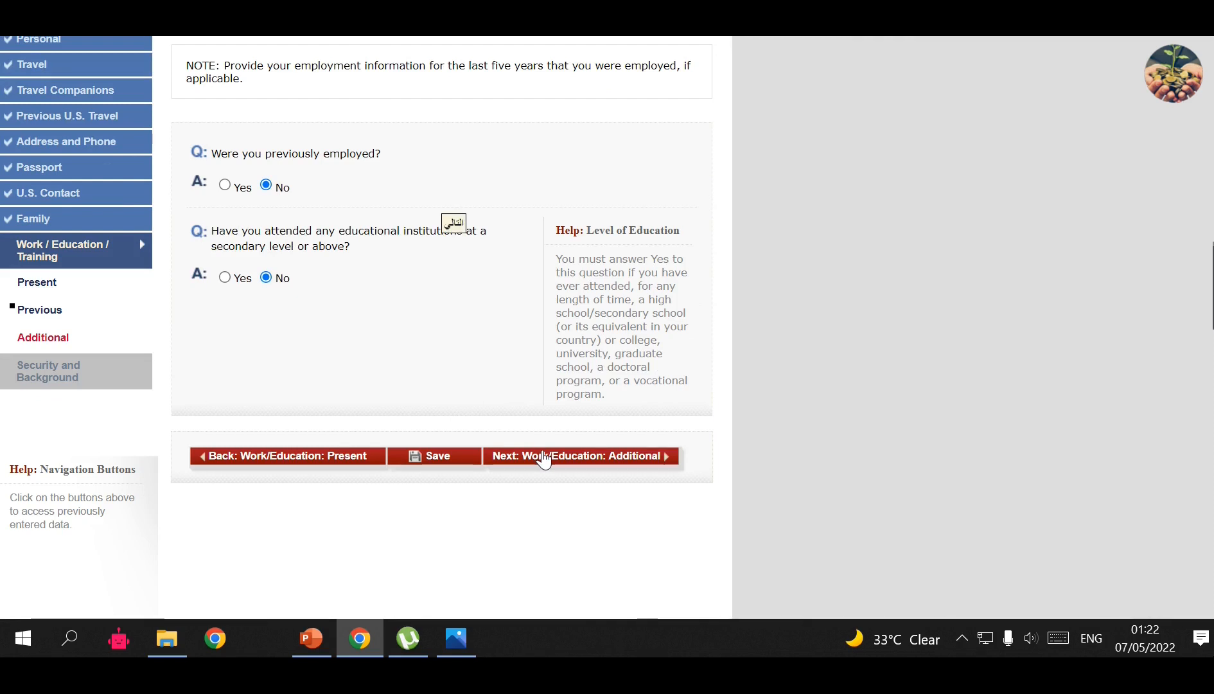
pyautogui.click(542, 458)
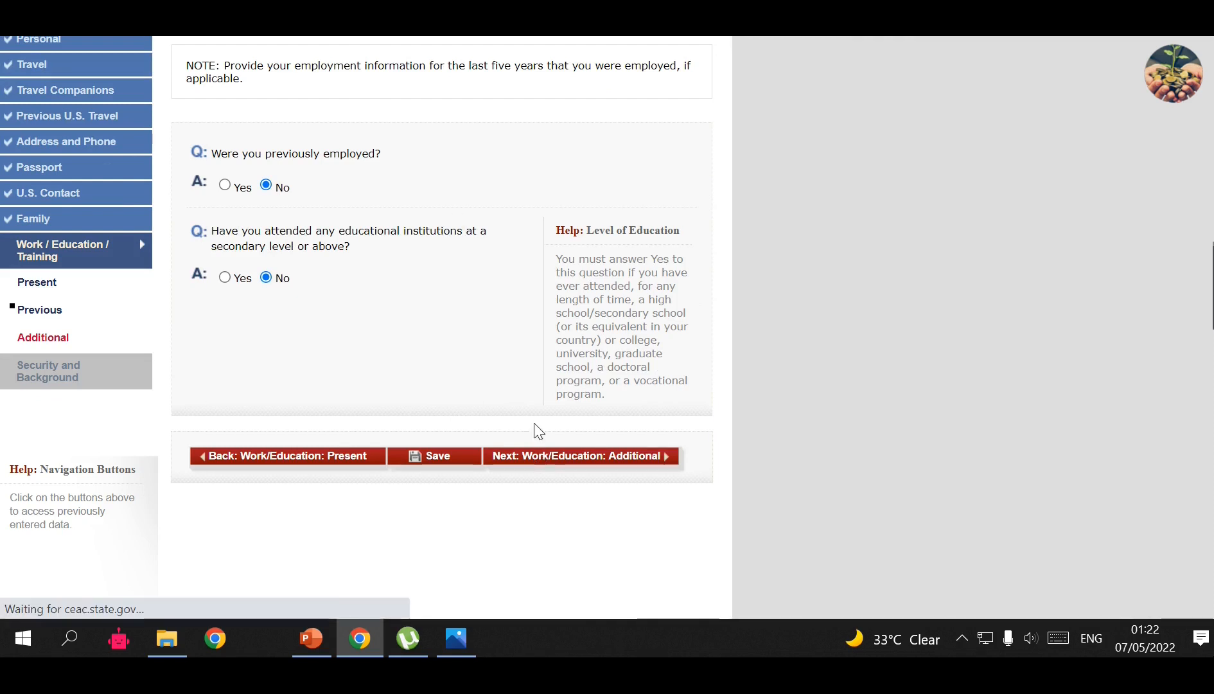
# Answer No to belonging to a clan or tribe and add a second language entry to the list of languages spoken.
pyautogui.scroll(-1, 542, 365)
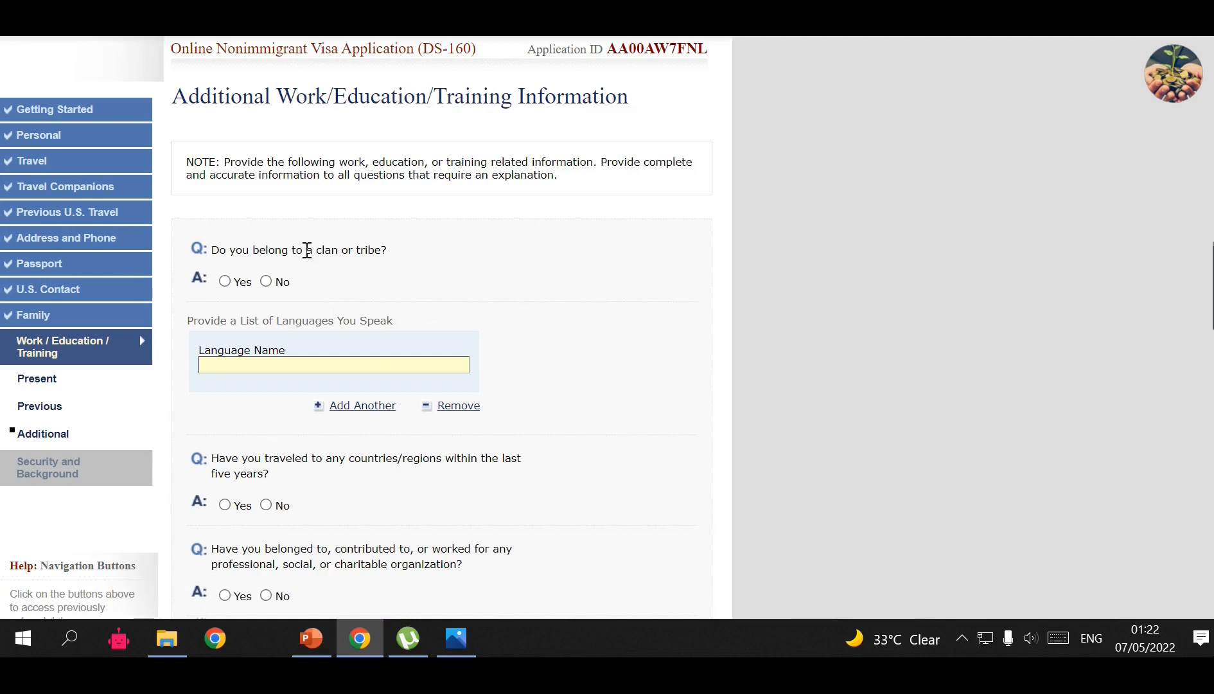
pyautogui.click(267, 282)
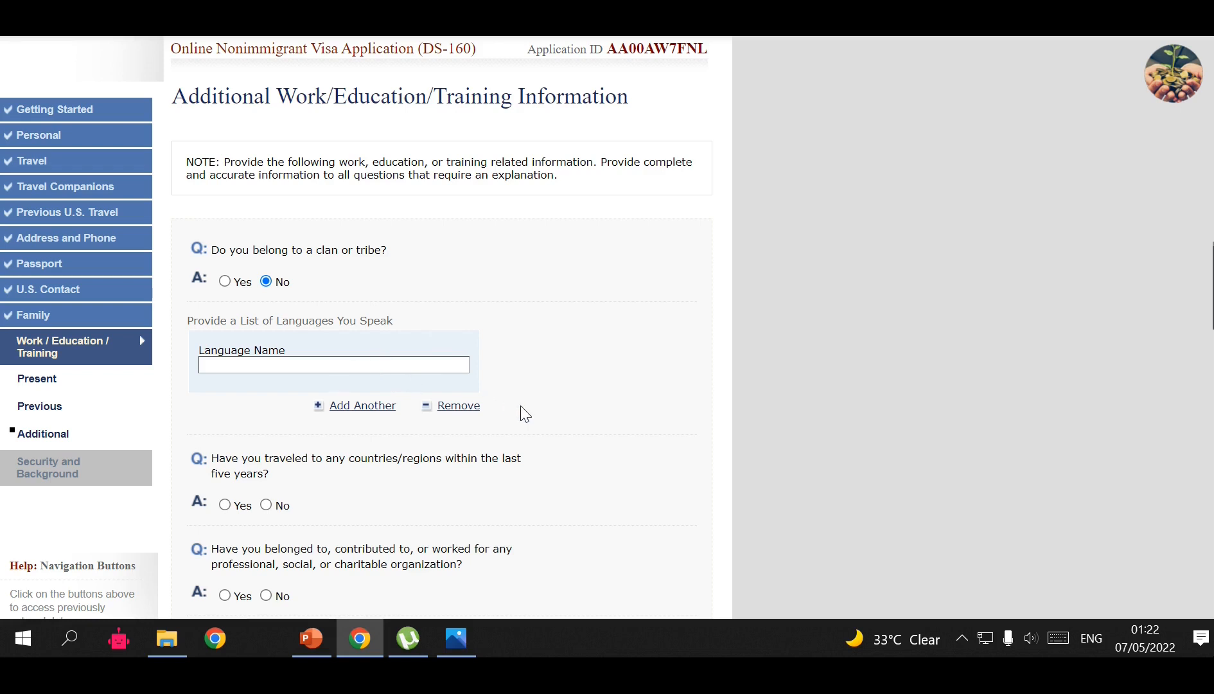
pyautogui.scroll(-3, 527, 414)
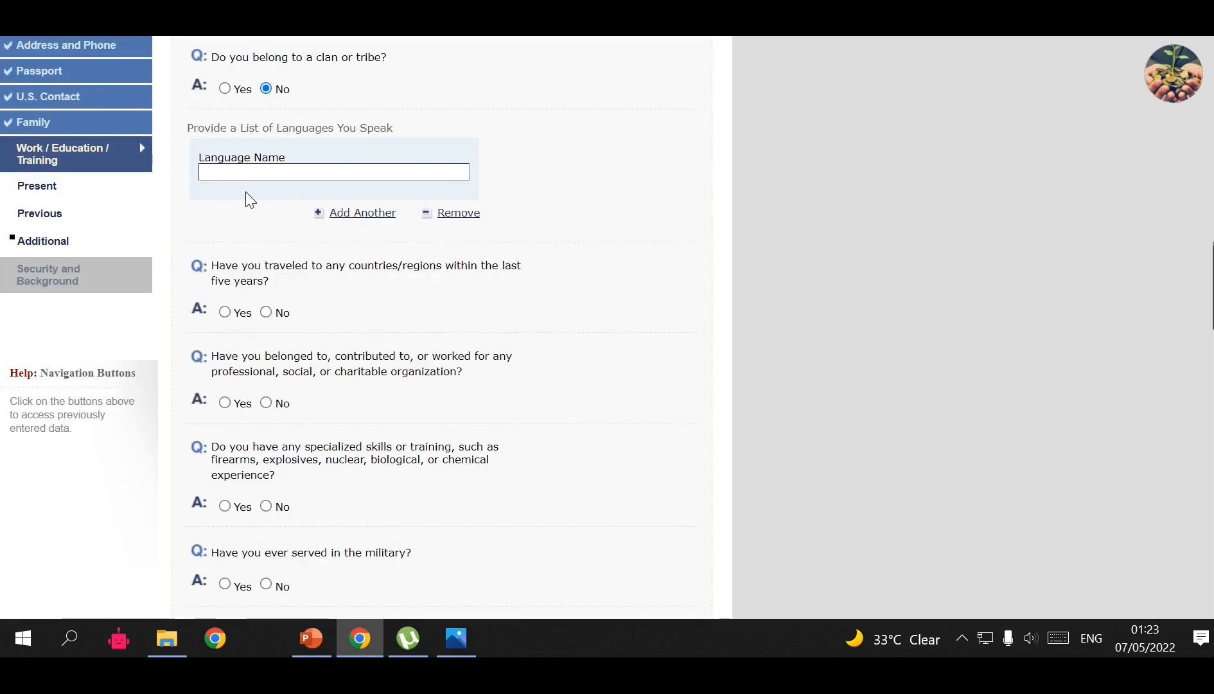
pyautogui.click(352, 214)
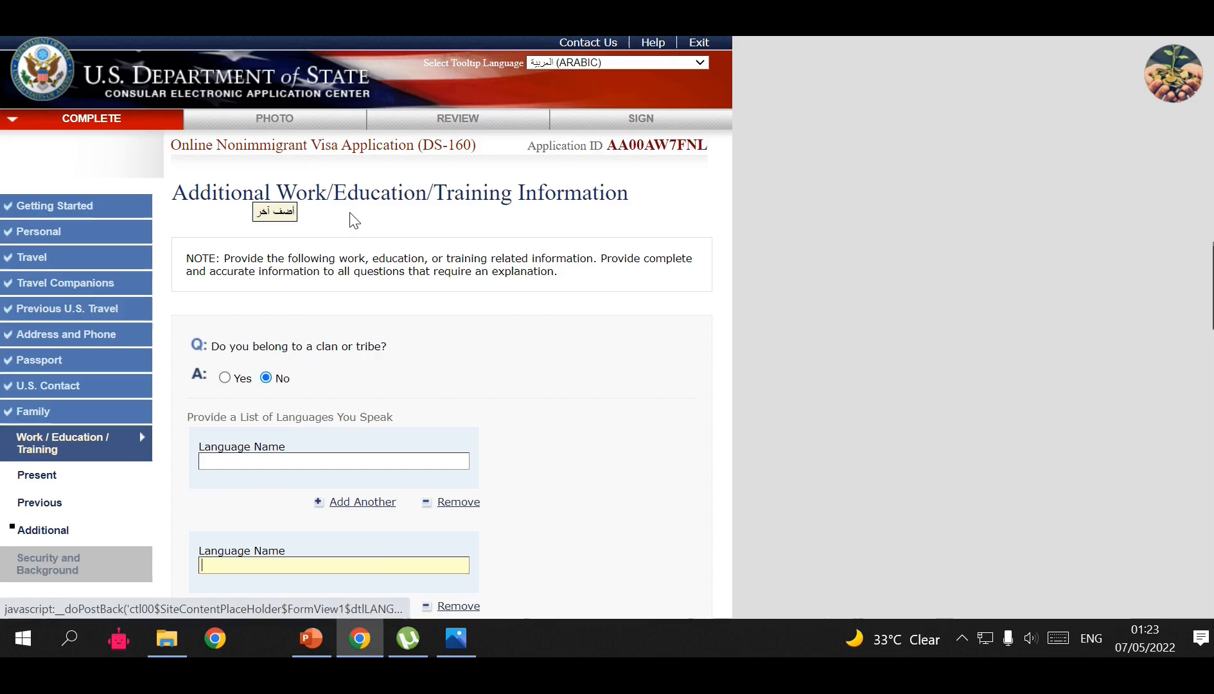
pyautogui.scroll(-3, 355, 414)
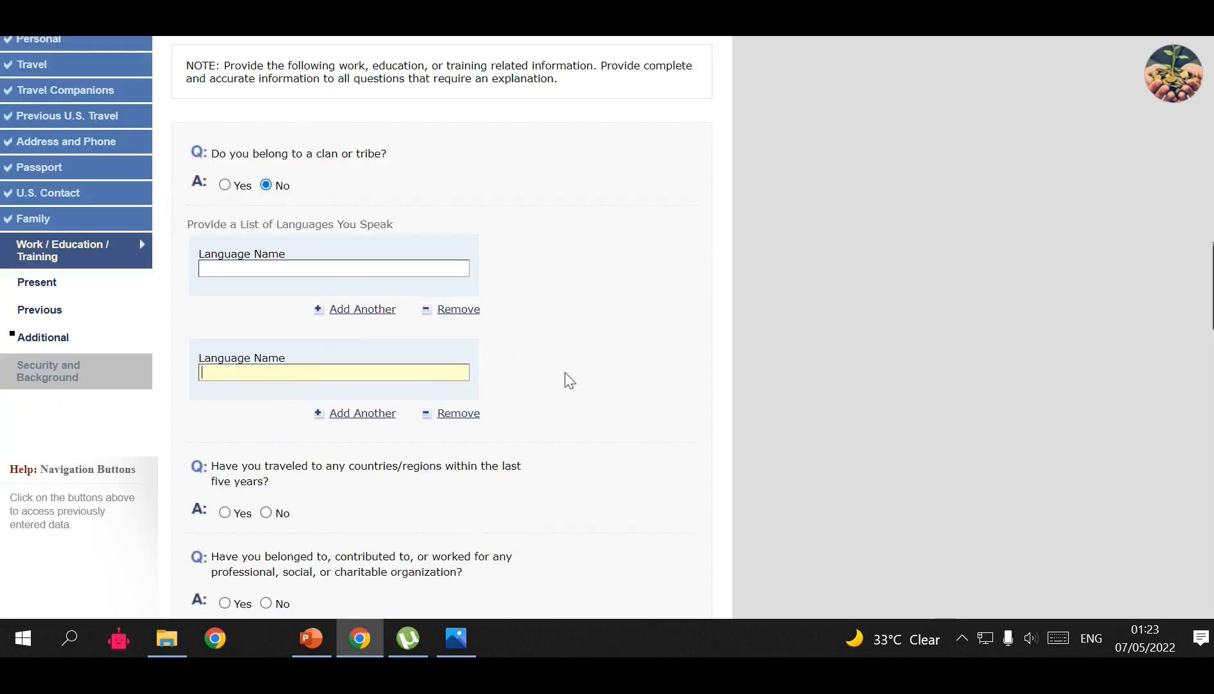
# Answer No to having traveled to any countries within the last five years and to involvement with professional, social or charitable organizations.
pyautogui.scroll(-5, 565, 373)
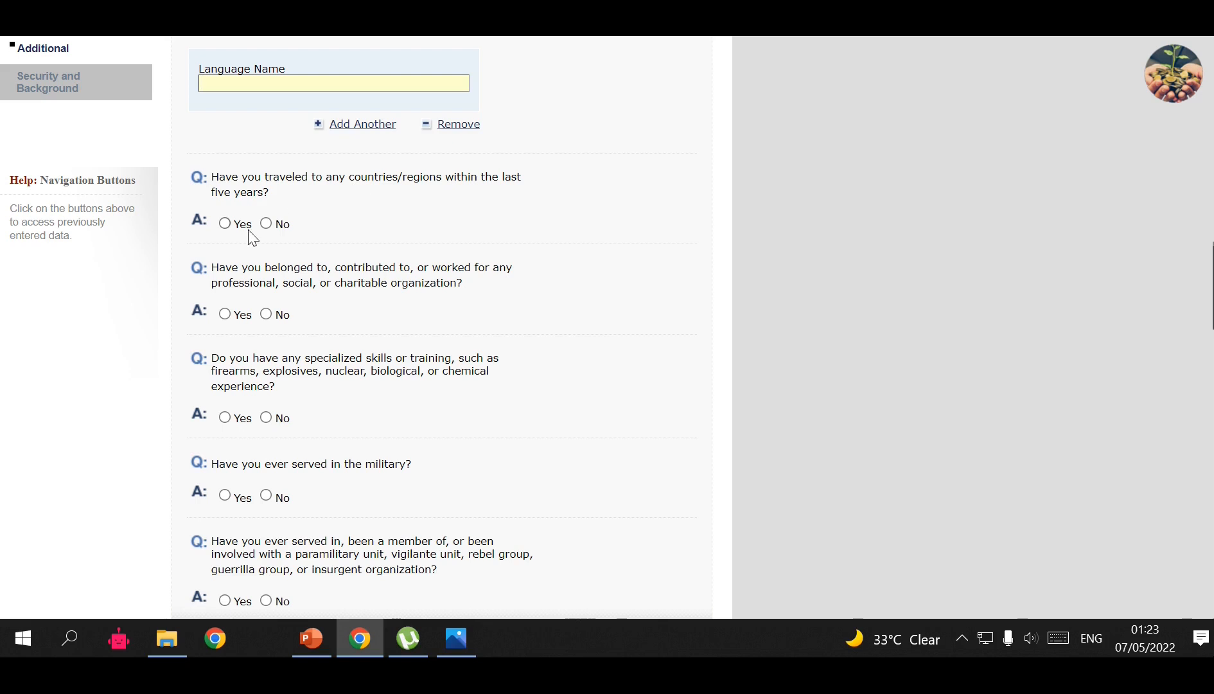
pyautogui.click(267, 224)
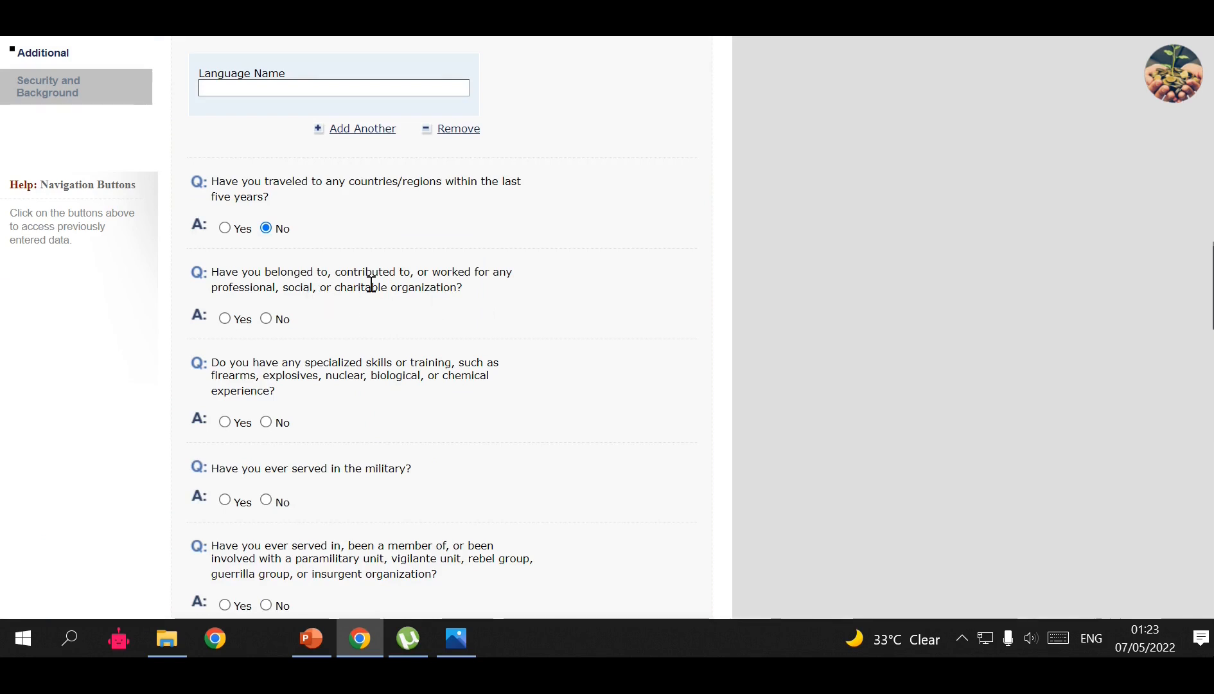
pyautogui.click(266, 319)
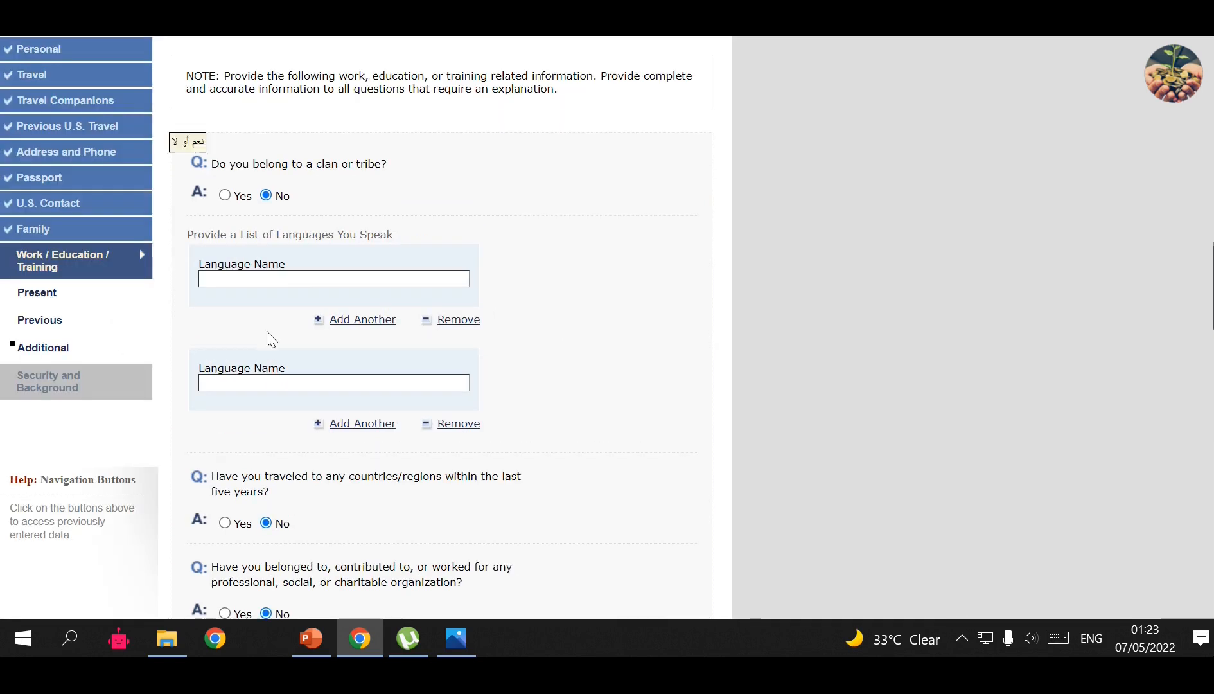
pyautogui.scroll(-2, 268, 335)
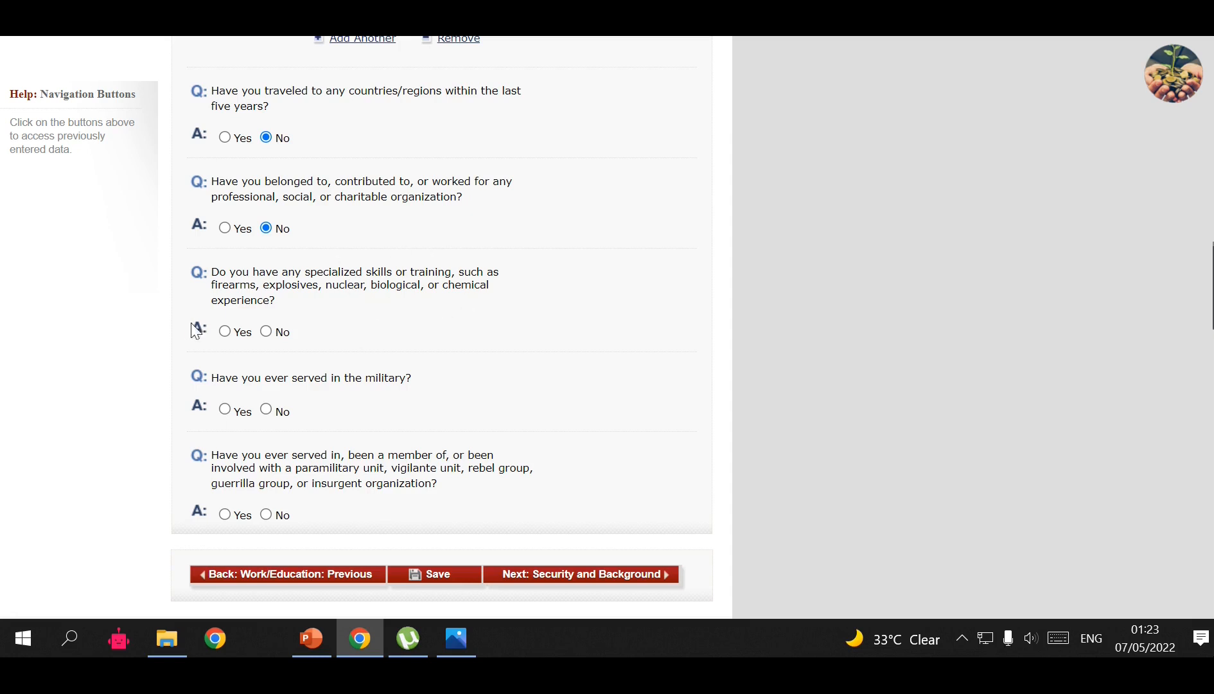
# Answer No to having specialized skills or training, military service, and involvement with paramilitary or insurgent groups.
pyautogui.click(265, 332)
pyautogui.scroll(3, 388, 382)
pyautogui.scroll(-3, 528, 374)
pyautogui.scroll(-2, 528, 374)
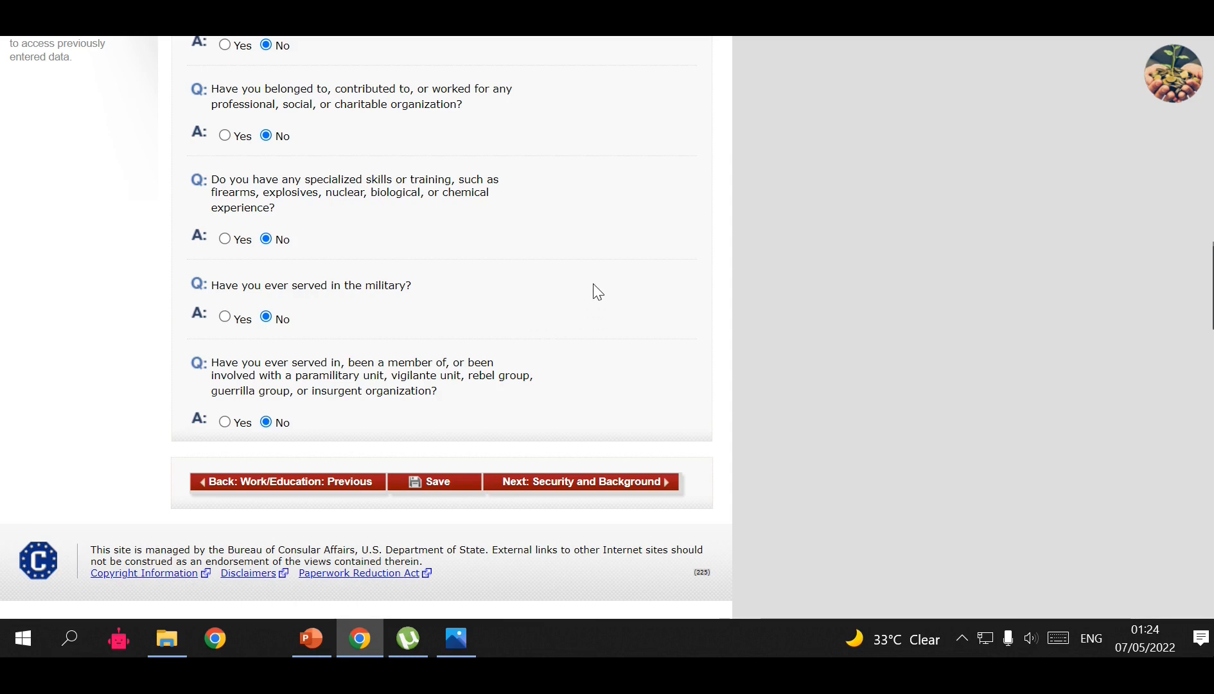
# Review the additional work/education/training answers and continue to Part 1 of the Security and Background questions.
pyautogui.scroll(8, 607, 289)
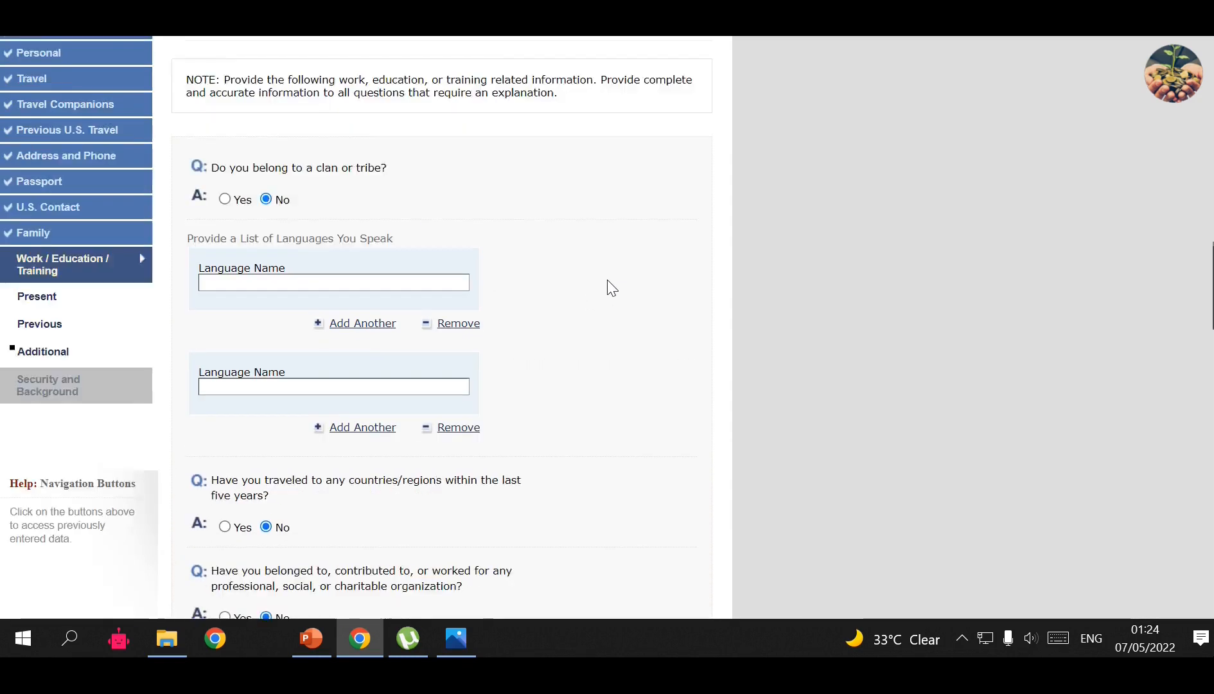
pyautogui.scroll(1, 609, 286)
pyautogui.scroll(-1, 611, 291)
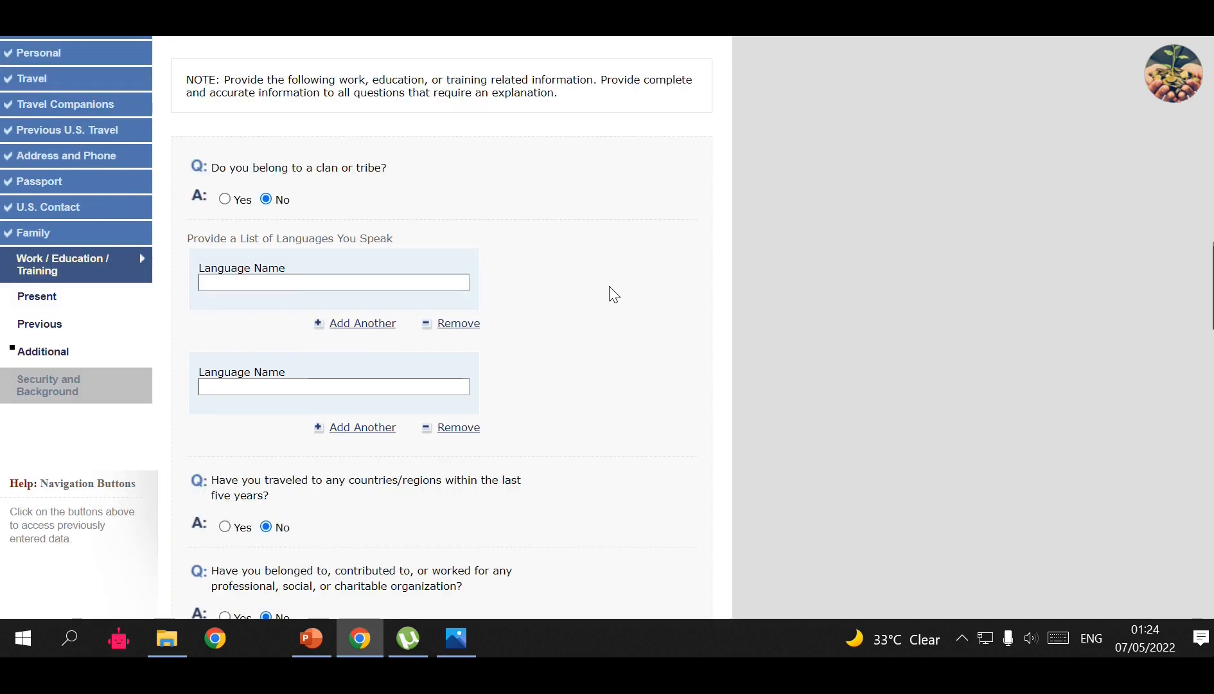
pyautogui.scroll(-4, 609, 289)
pyautogui.scroll(6, 611, 299)
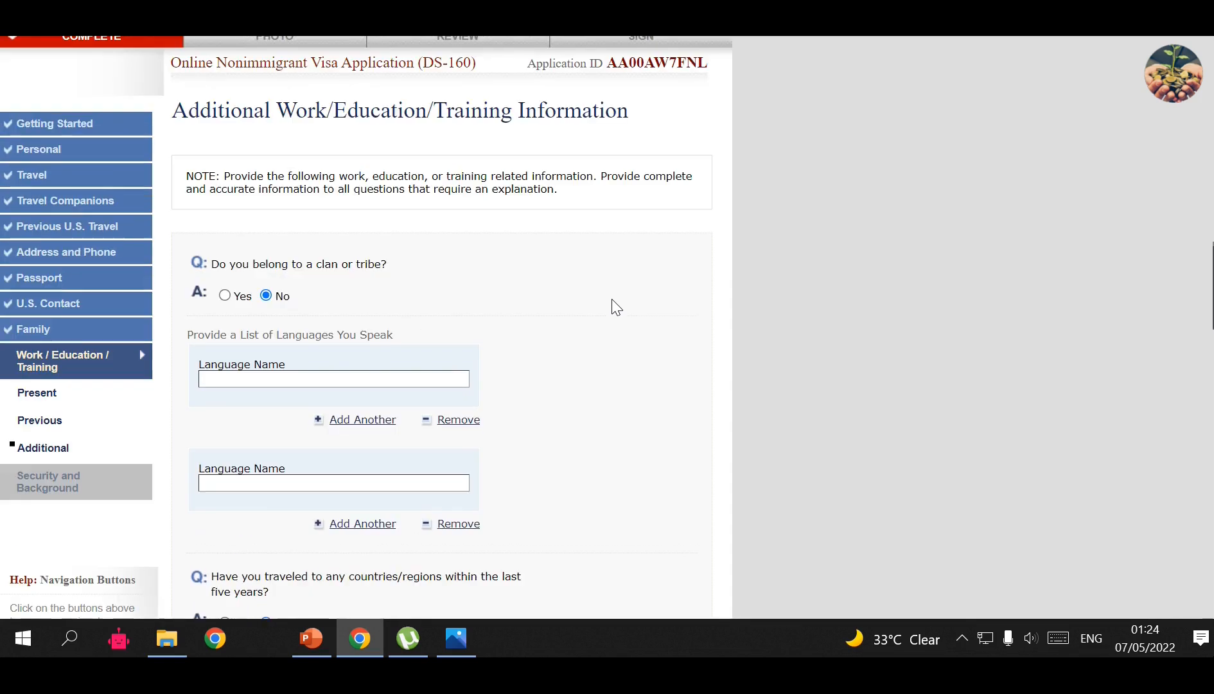
pyautogui.scroll(-2, 611, 307)
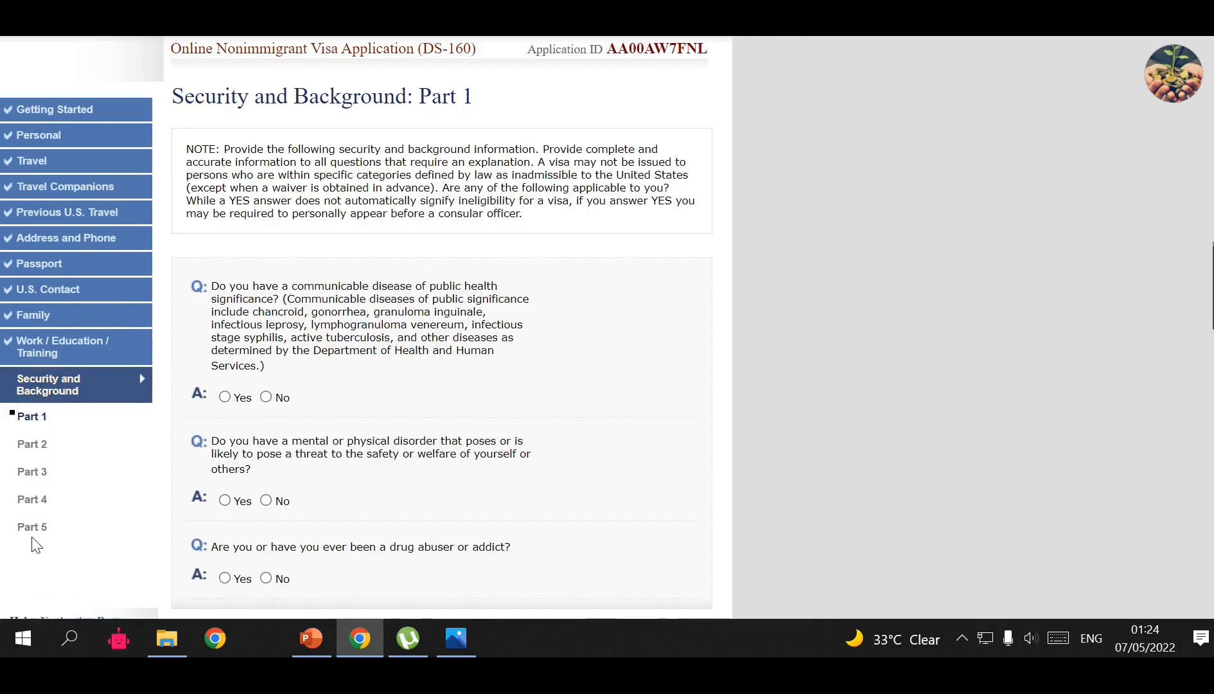
pyautogui.scroll(-1, 608, 283)
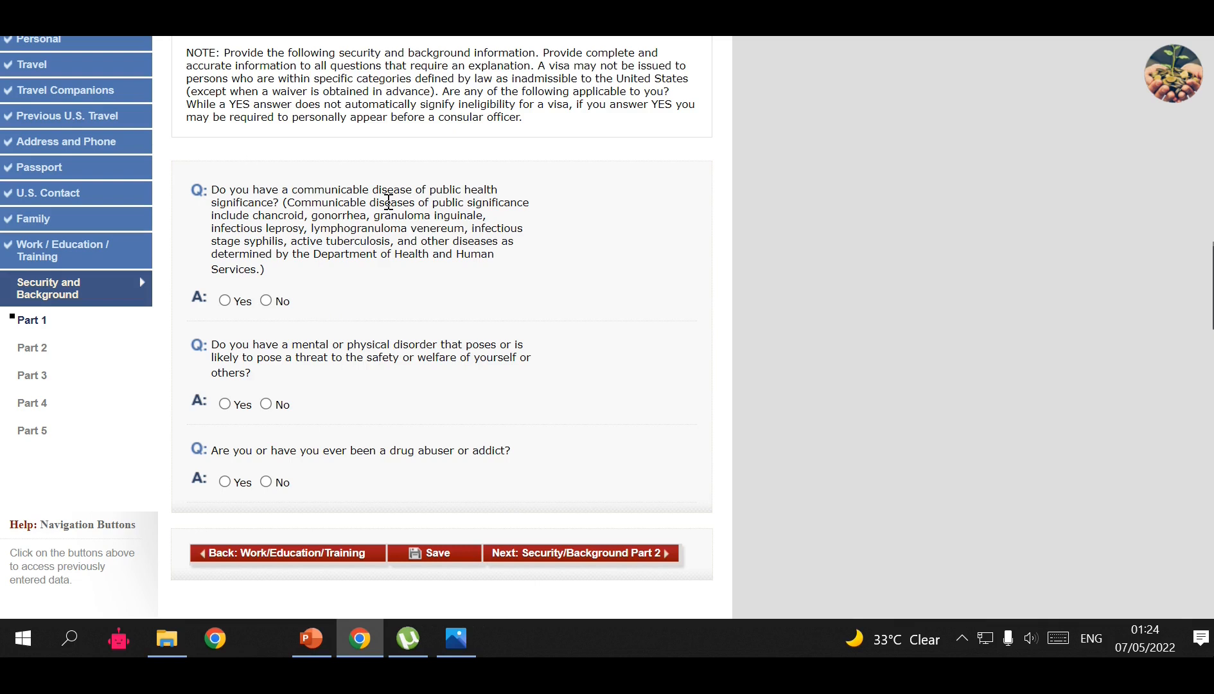
# Answer No to having a communicable disease, a dangerous disorder or a drug addiction, and continue to Security and Background Part 2.
pyautogui.click(266, 301)
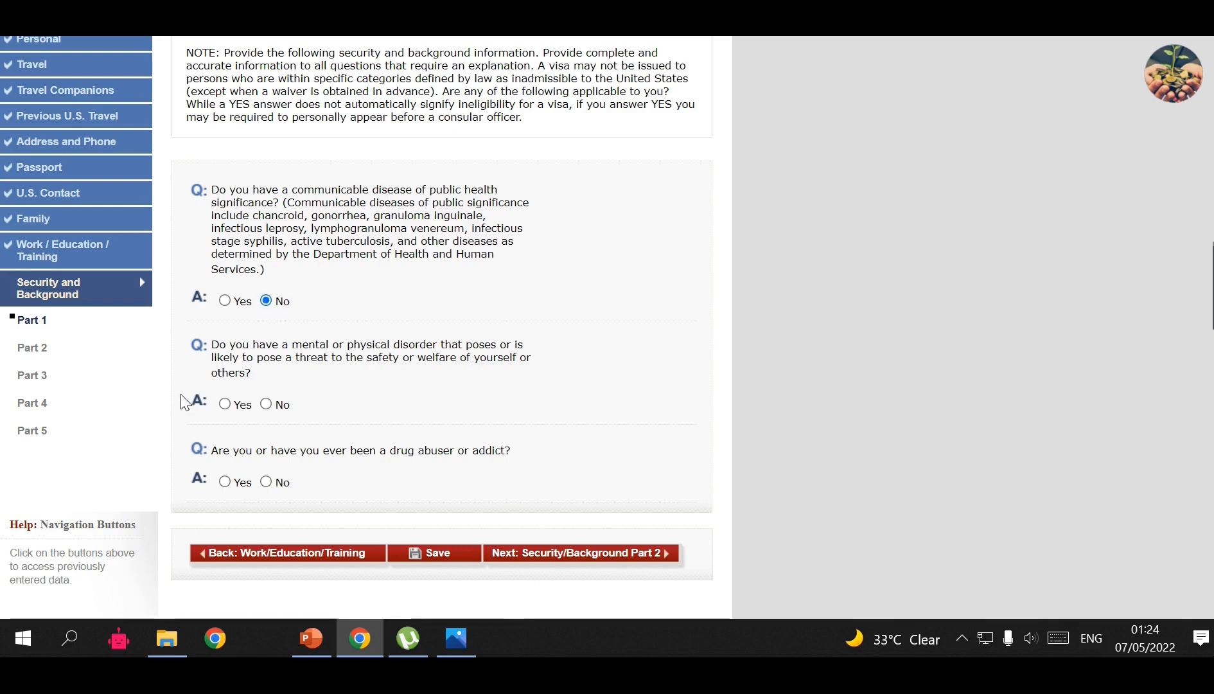
pyautogui.click(266, 404)
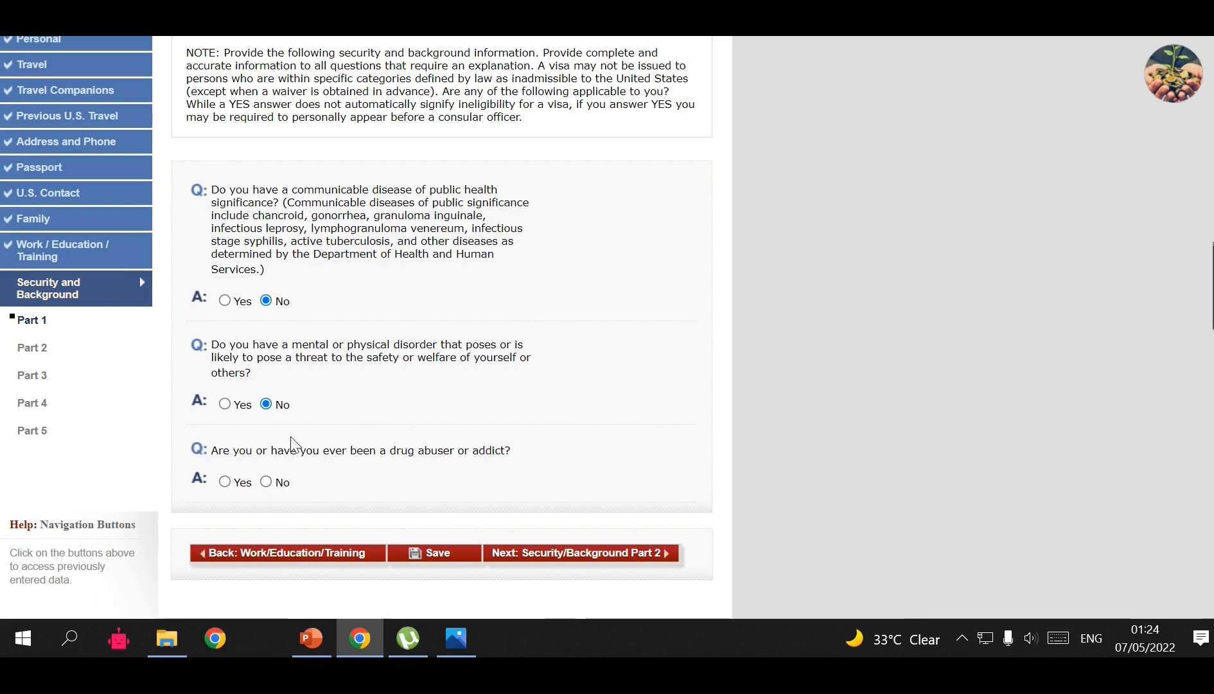
pyautogui.click(283, 483)
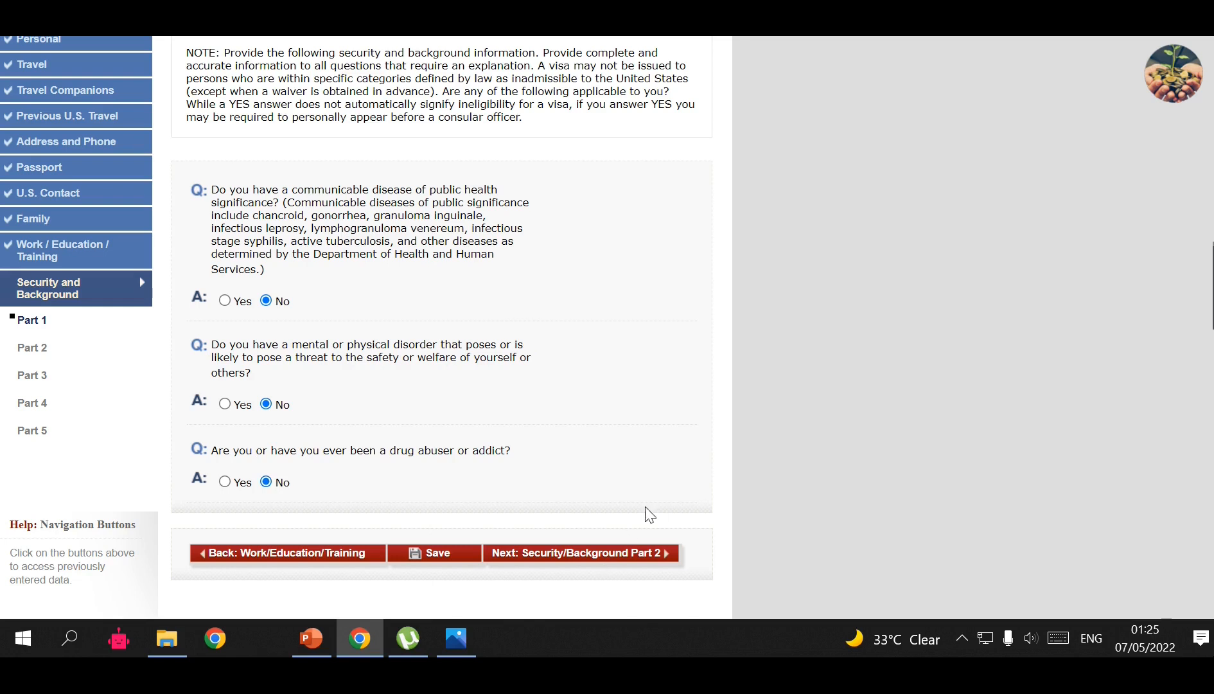
# Answer No to violating controlled substance laws, engaging in prostitution or commercialized vice, and involvement in money laundering.
pyautogui.scroll(-1, 623, 363)
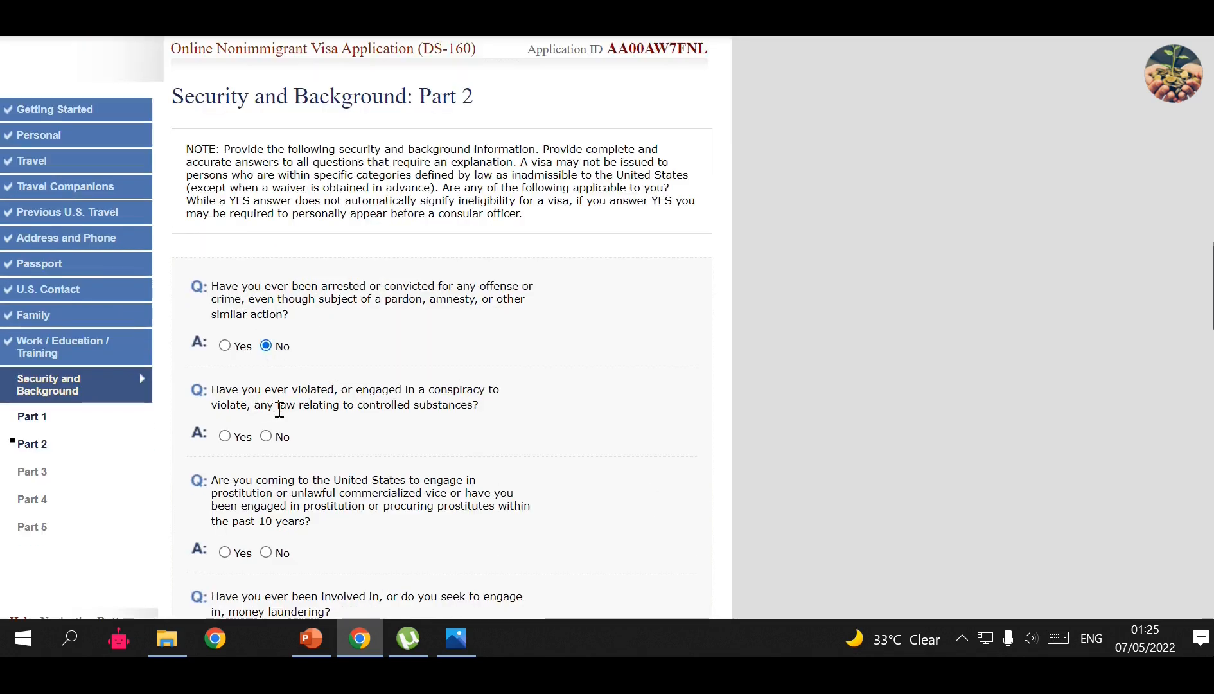
pyautogui.click(271, 439)
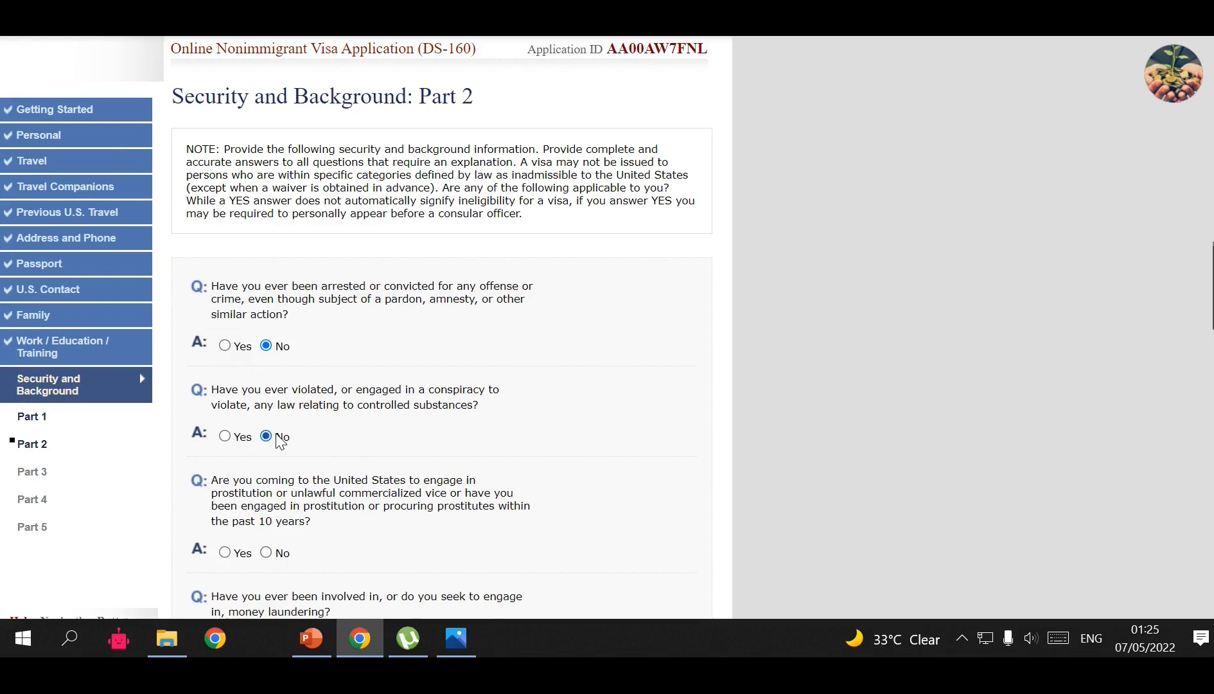
pyautogui.scroll(-1, 276, 436)
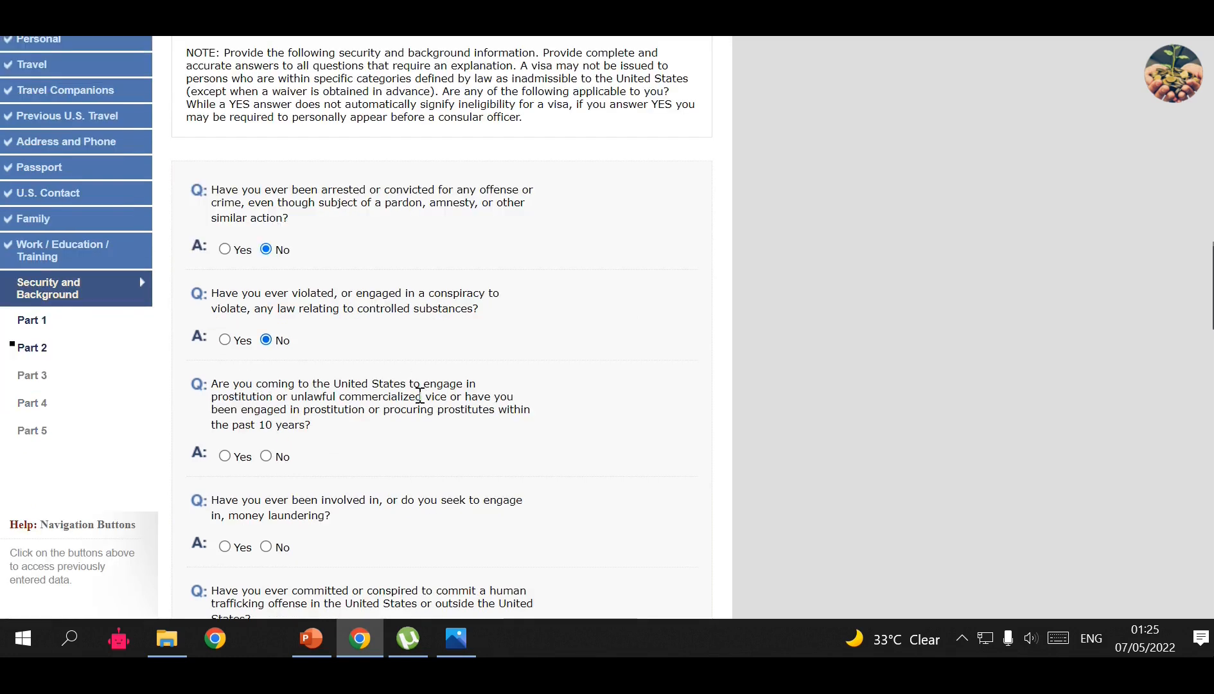
pyautogui.click(267, 456)
pyautogui.scroll(-2, 340, 451)
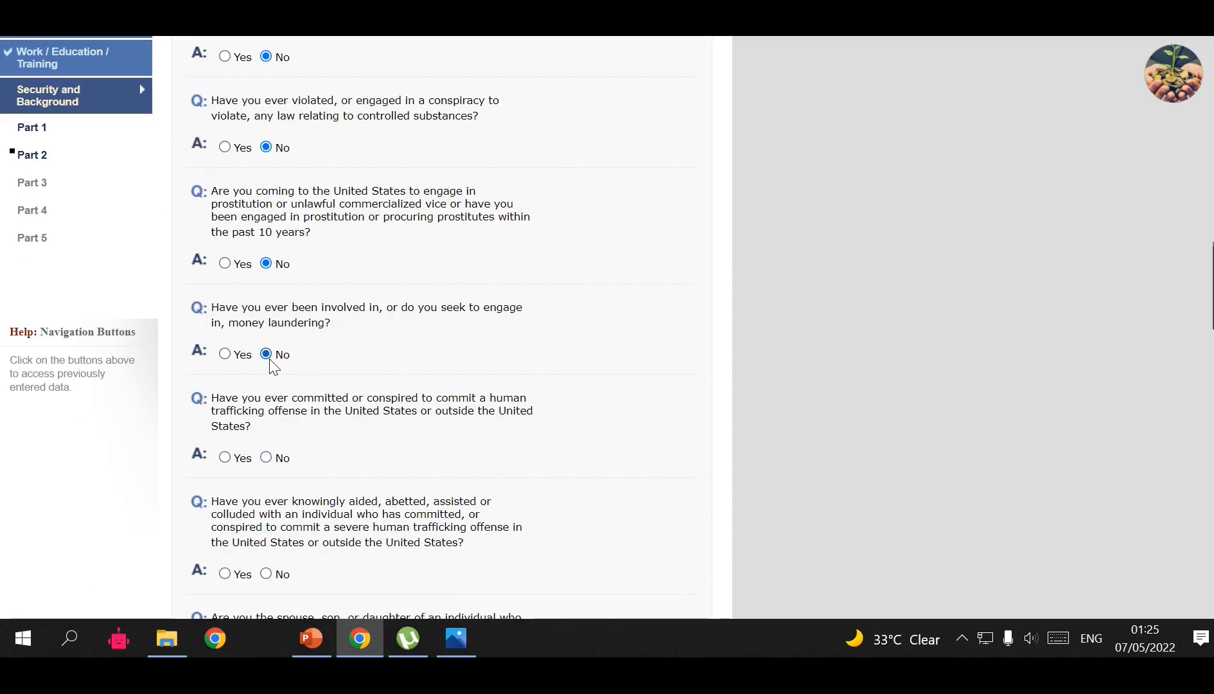
# Answer No to the three human trafficking questions and continue to Security and Background Part 3.
pyautogui.click(266, 457)
pyautogui.scroll(-1, 289, 447)
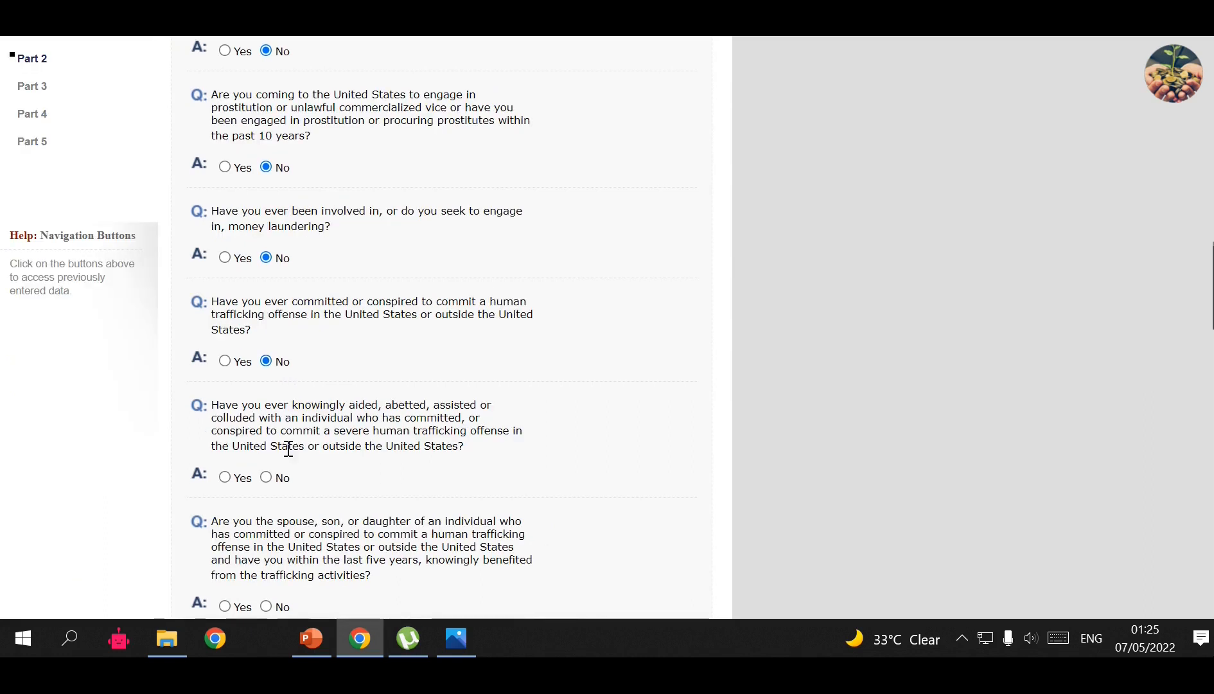
pyautogui.scroll(-1, 289, 448)
pyautogui.click(266, 381)
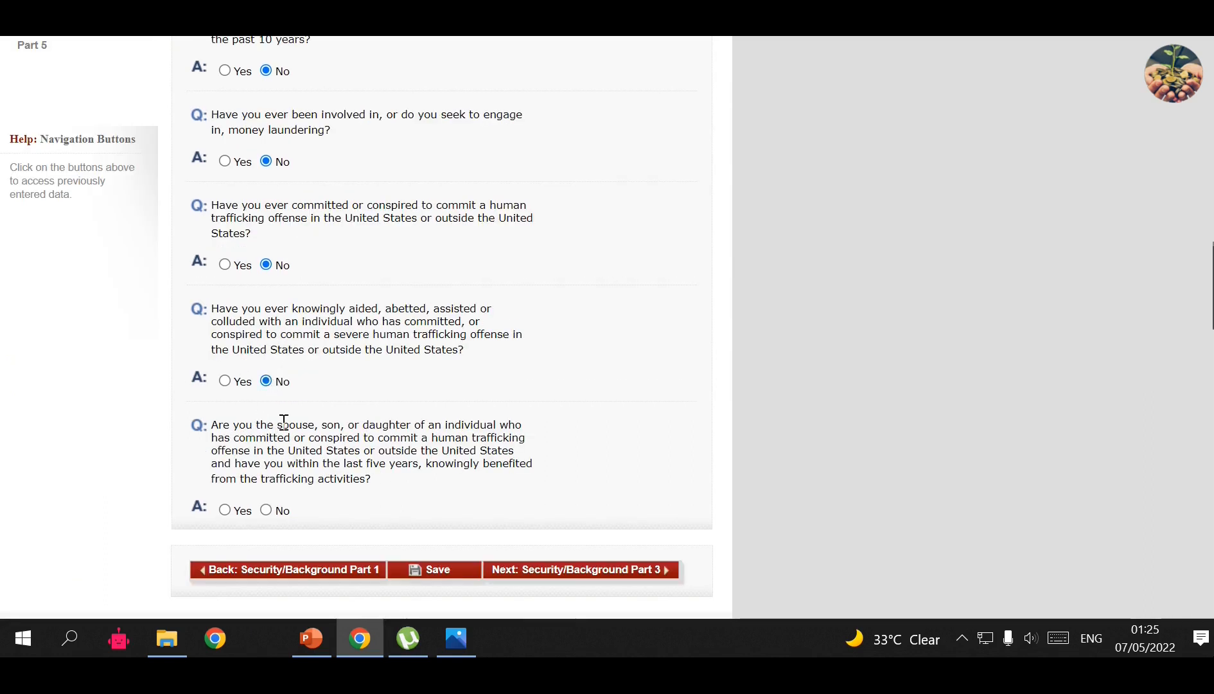
pyautogui.click(266, 509)
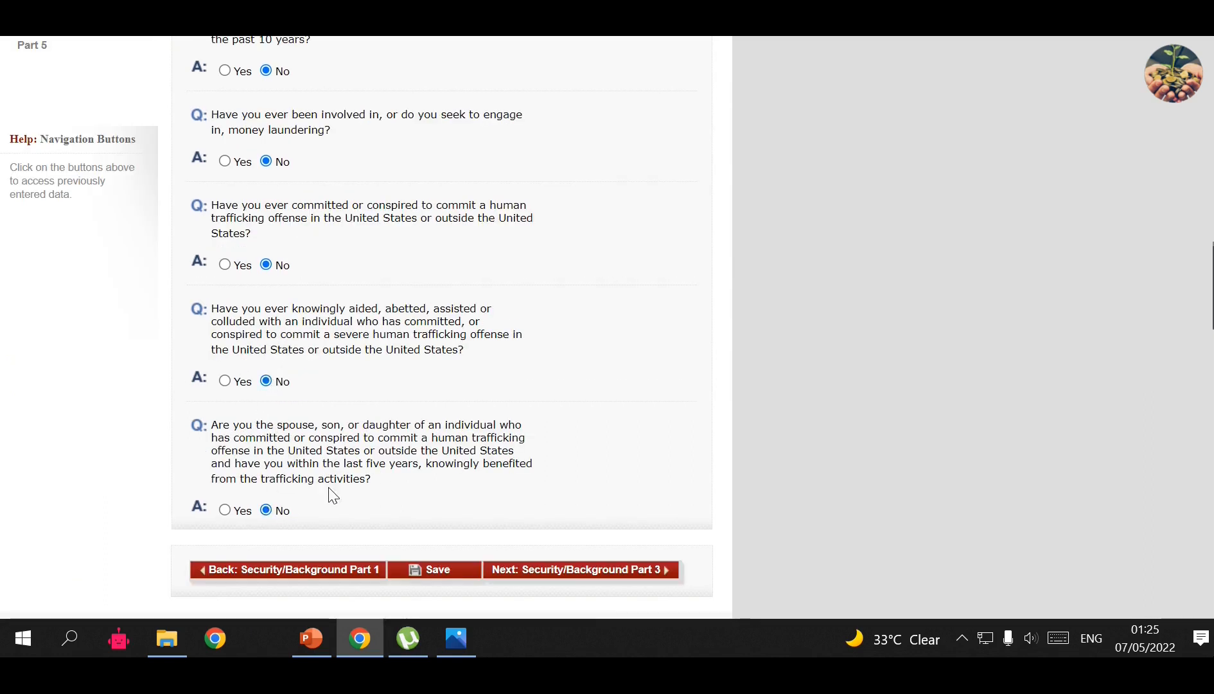
pyautogui.click(542, 576)
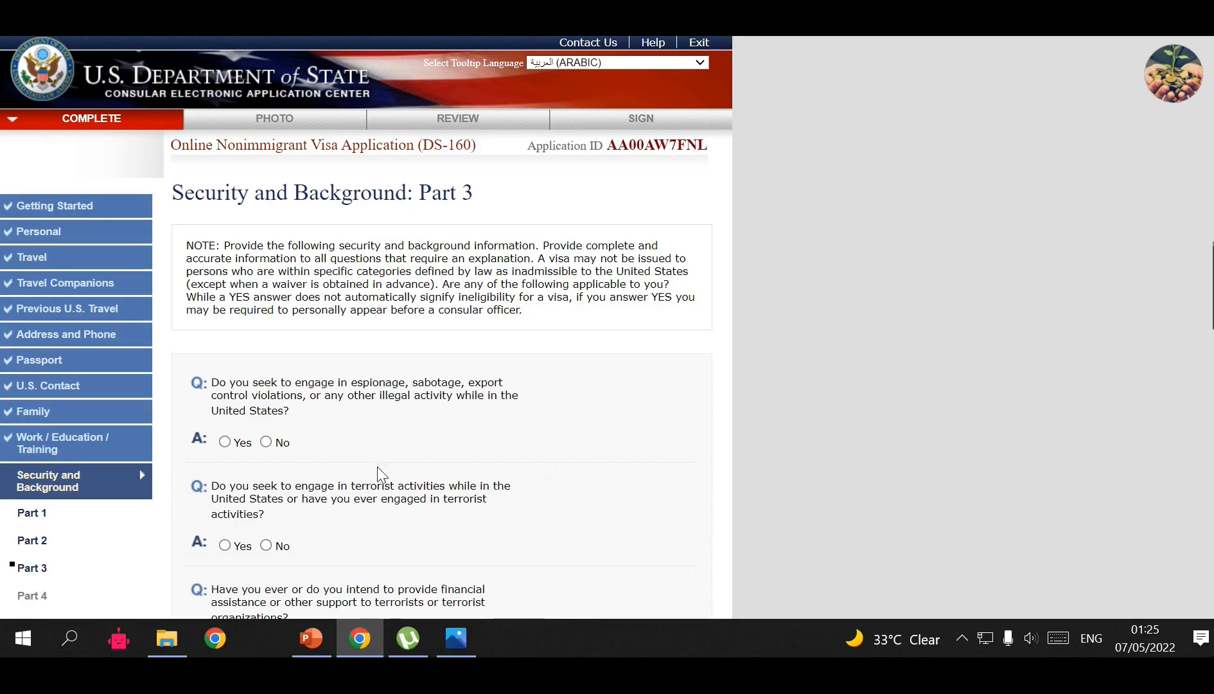
# Answer No to seeking to engage in espionage or illegal activity and to the four questions about terrorist activity, support, membership and relatives.
pyautogui.click(266, 441)
pyautogui.scroll(-1, 271, 447)
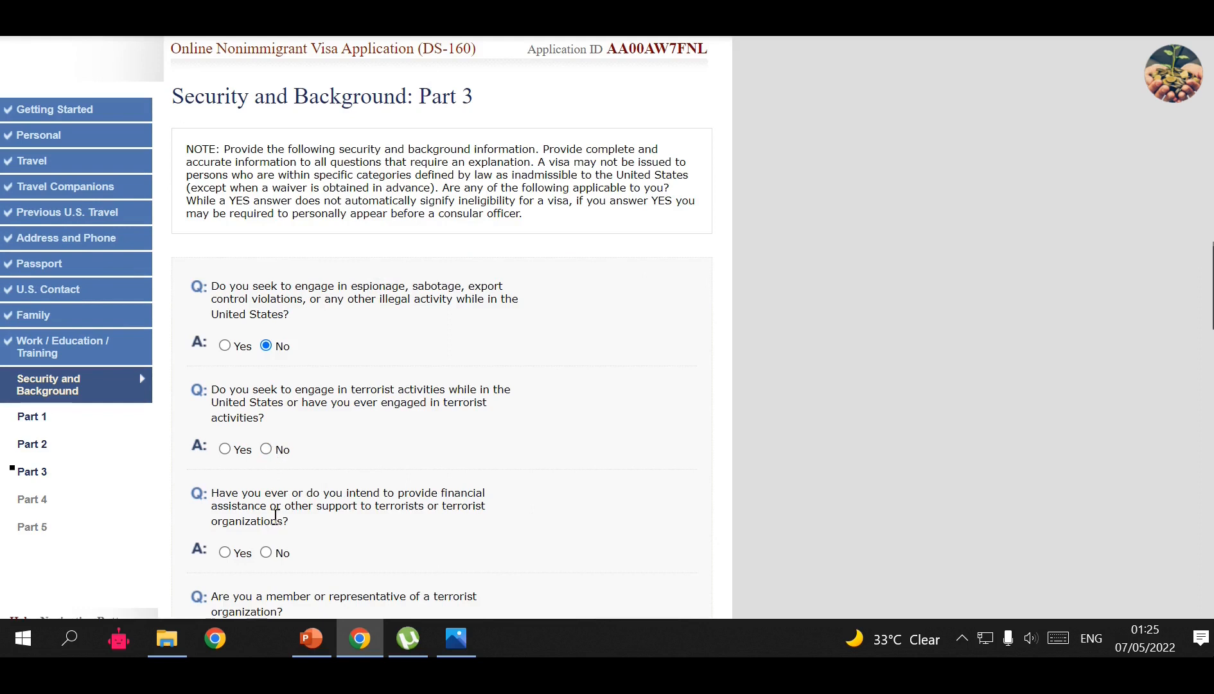
pyautogui.click(265, 552)
pyautogui.click(266, 448)
pyautogui.scroll(-4, 383, 415)
pyautogui.click(266, 258)
pyautogui.click(265, 374)
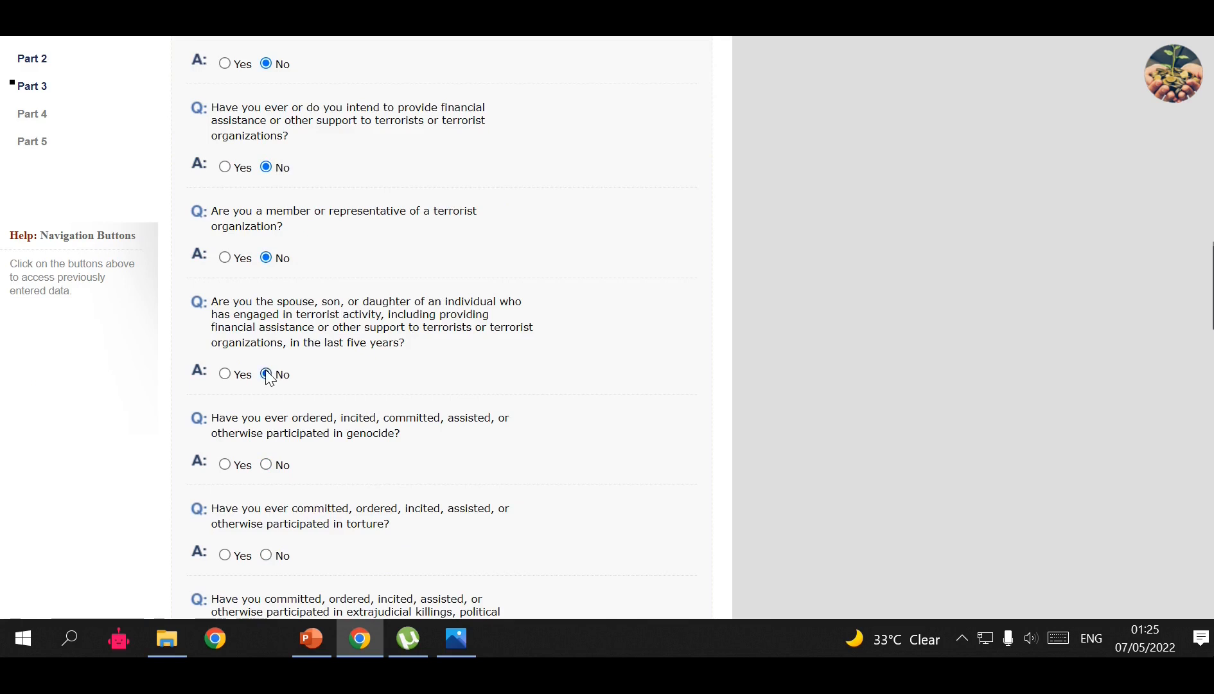
# Answer No to having participated in genocide, torture, and extrajudicial or political killings.
pyautogui.click(266, 466)
pyautogui.scroll(-2, 267, 470)
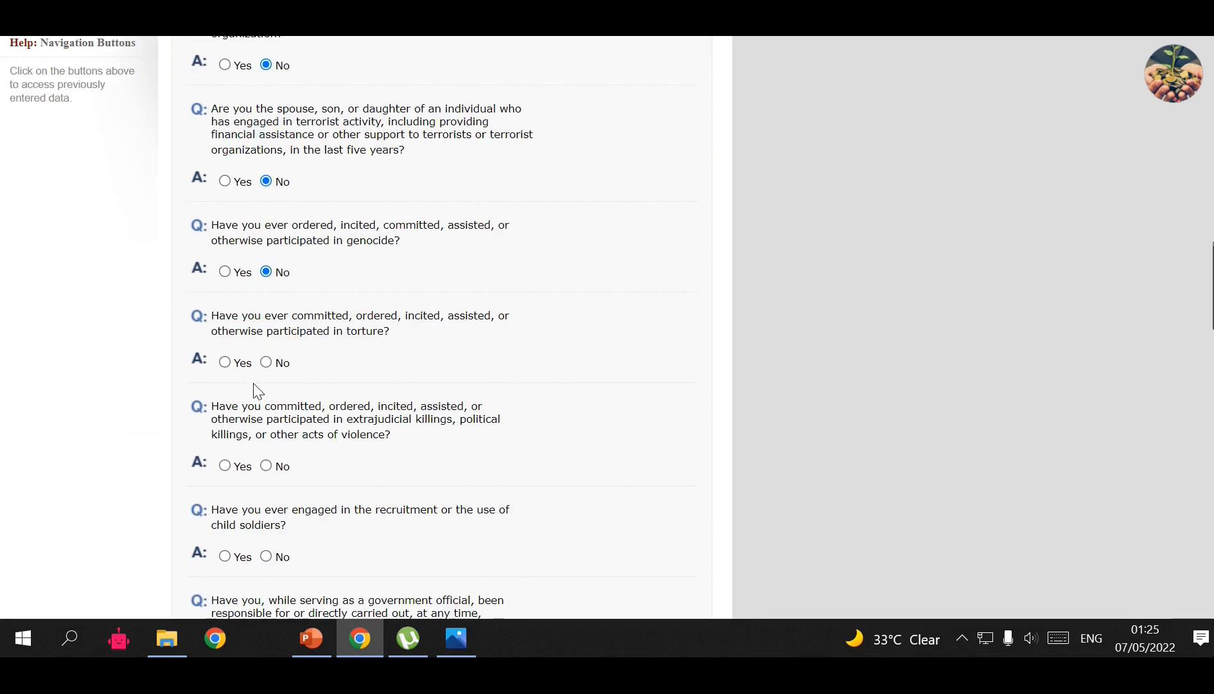
pyautogui.click(266, 362)
pyautogui.click(266, 465)
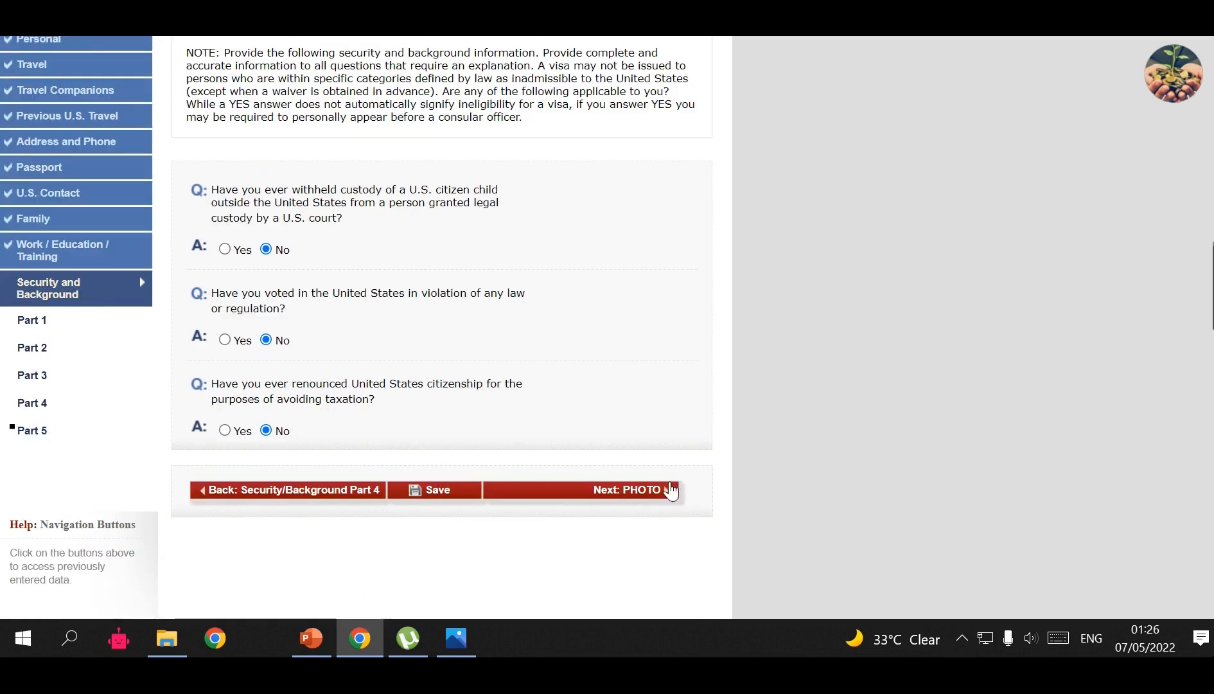
# Continue from Security and Background Part 5 to the photo section, read its instructions and open the photo upload page.
pyautogui.click(627, 496)
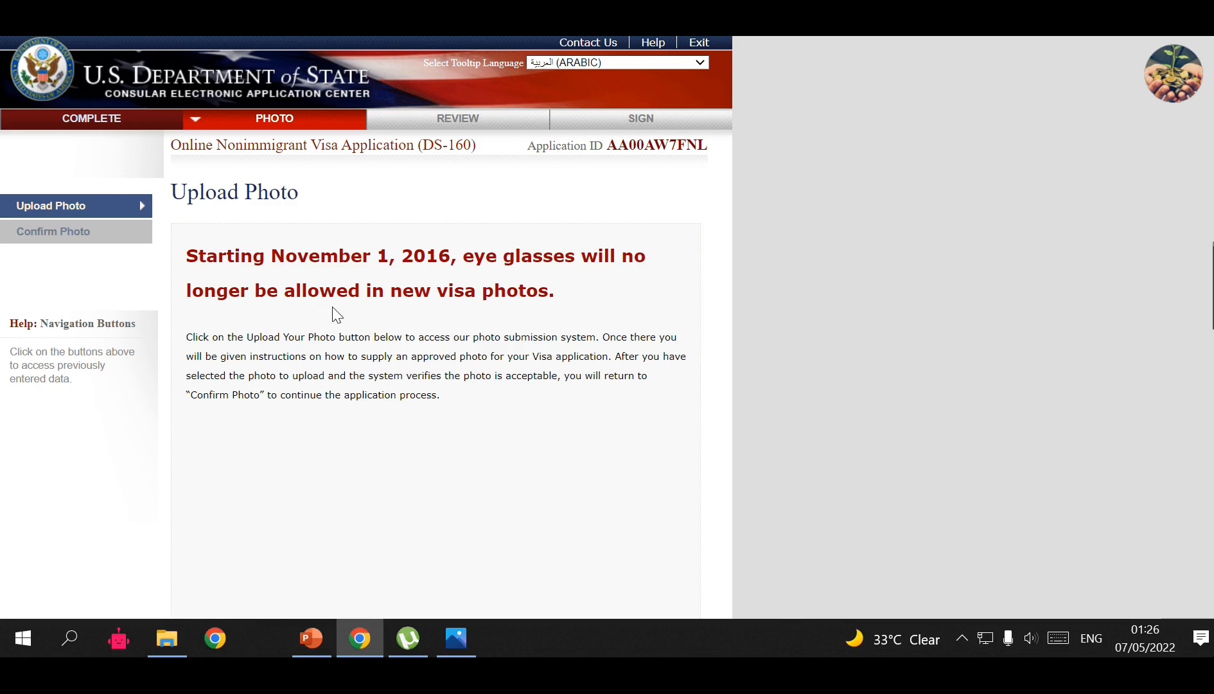
pyautogui.scroll(-3, 329, 315)
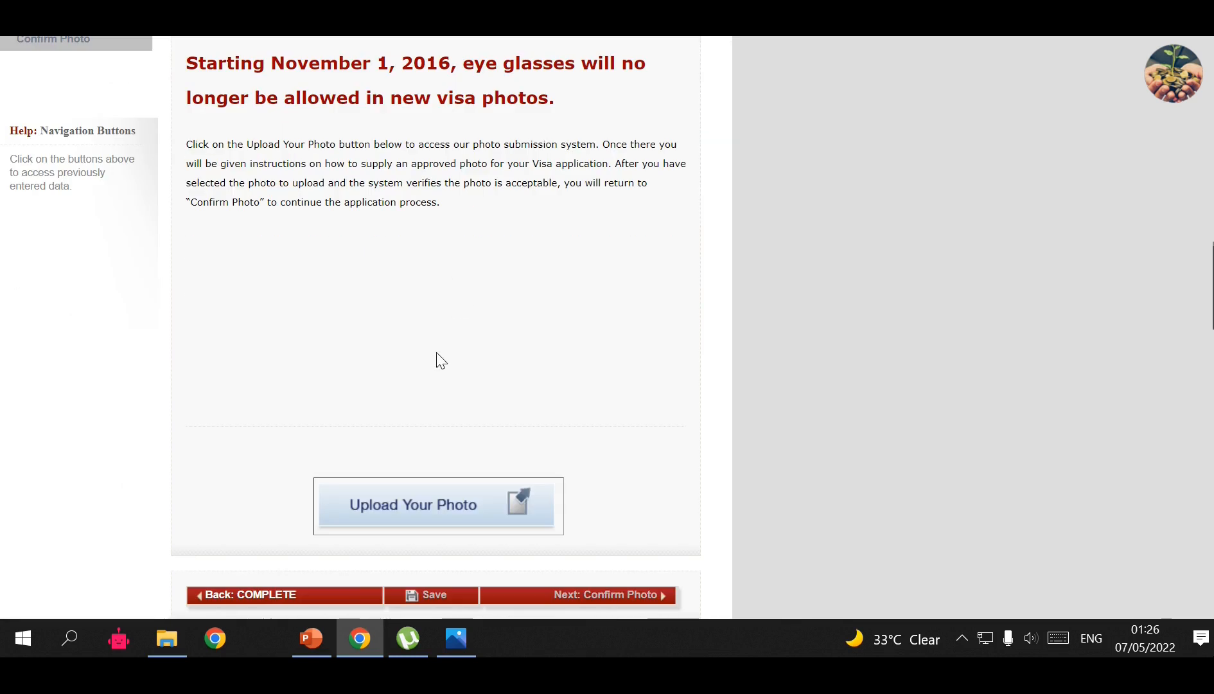
pyautogui.scroll(3, 347, 366)
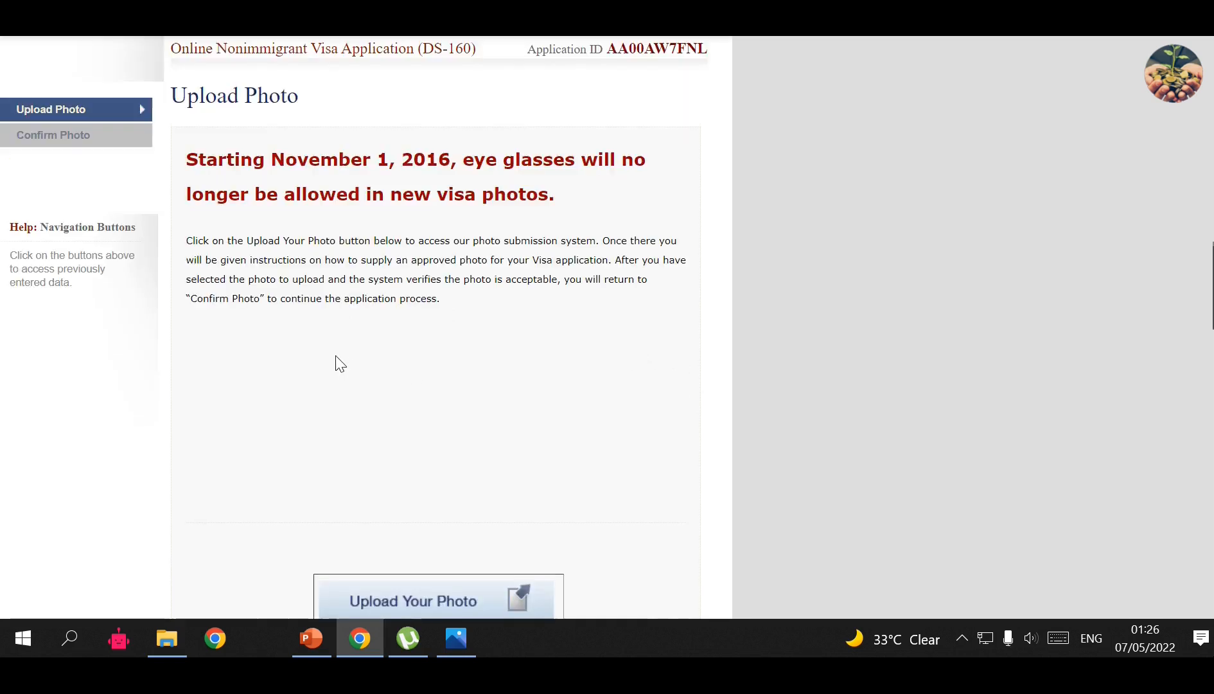
pyautogui.scroll(-3, 366, 407)
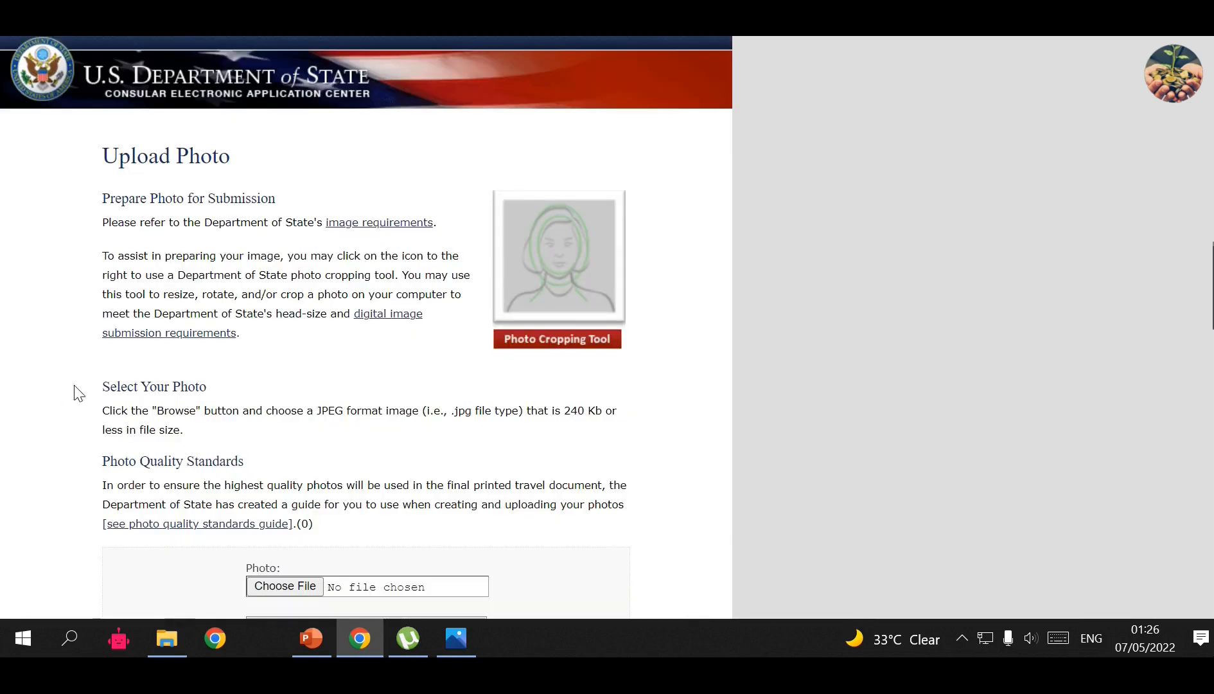
# Review the photo submission requirements and open the file selection to look for the applicant's photo.
pyautogui.scroll(-2, 68, 358)
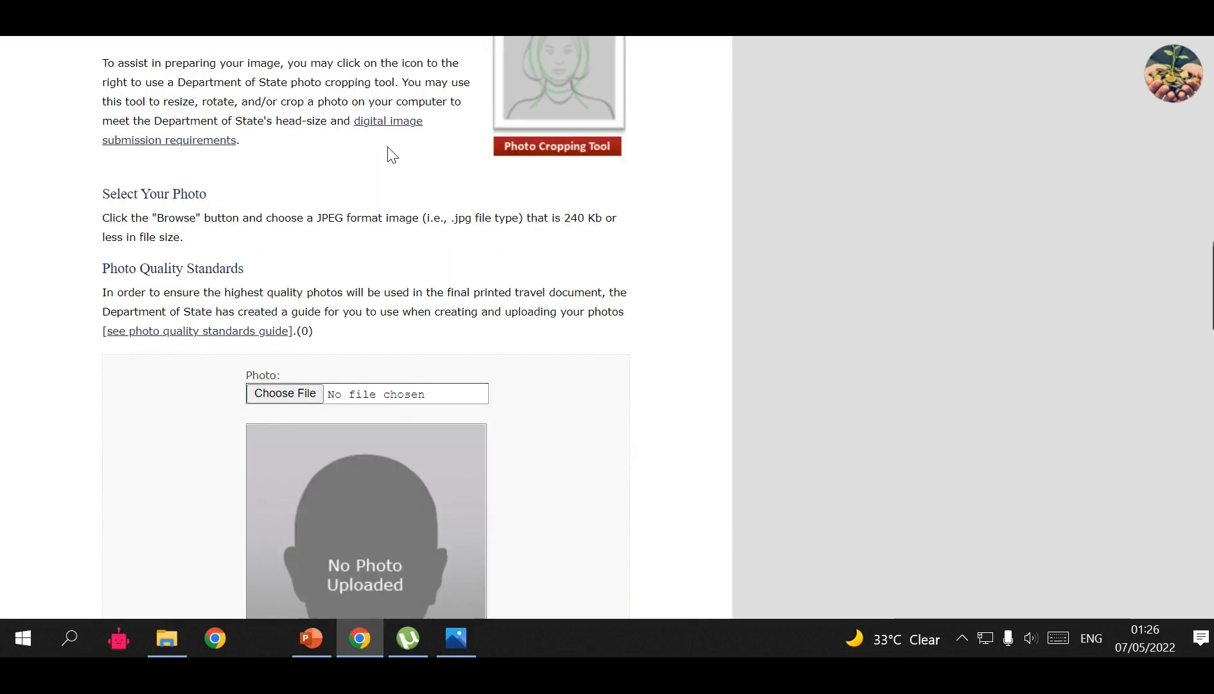
pyautogui.scroll(1, 482, 174)
pyautogui.scroll(-3, 39, 379)
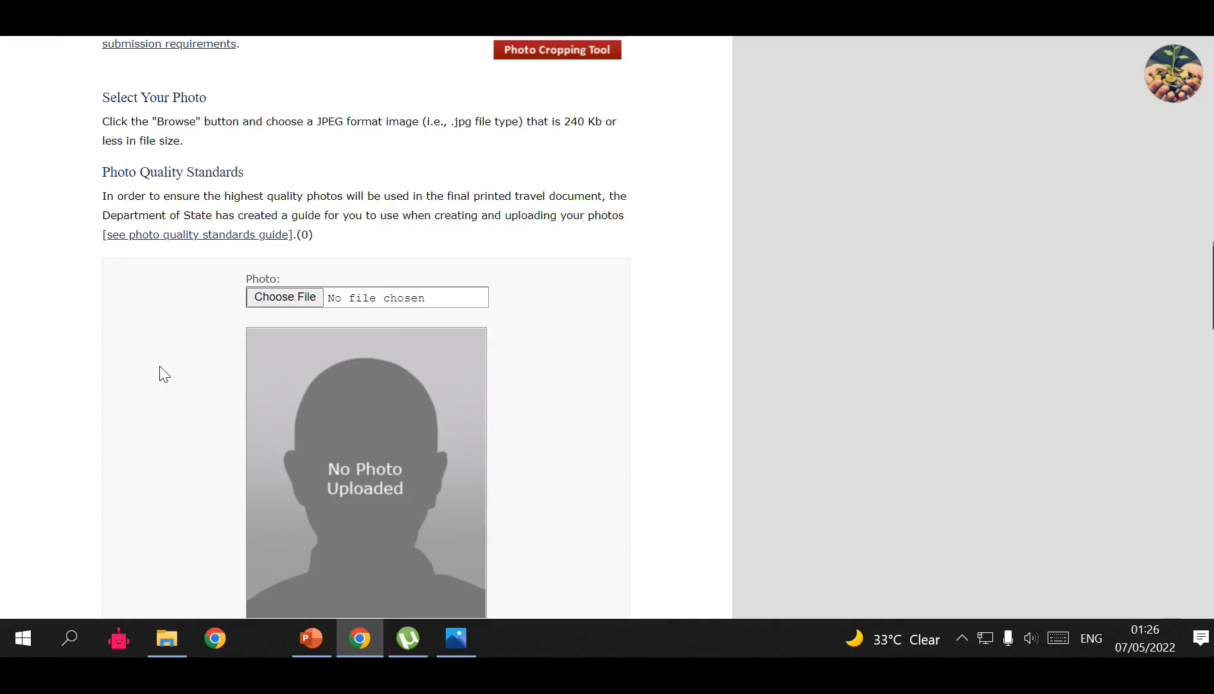
pyautogui.click(277, 298)
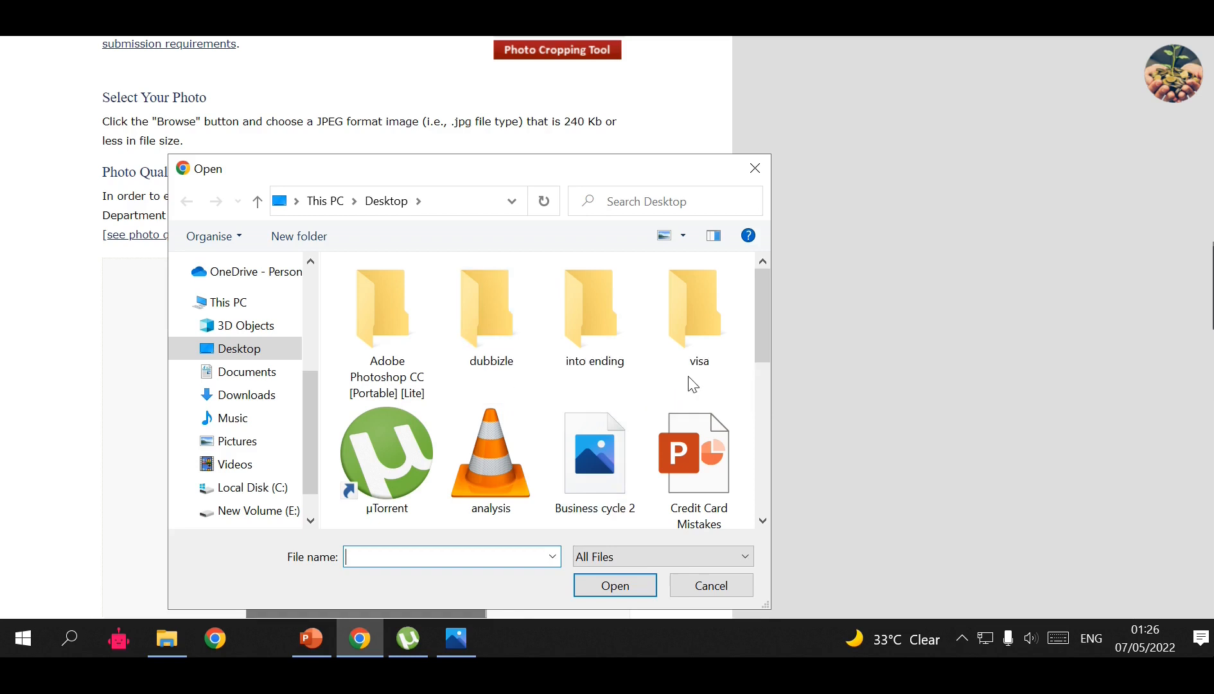
pyautogui.scroll(-5, 692, 384)
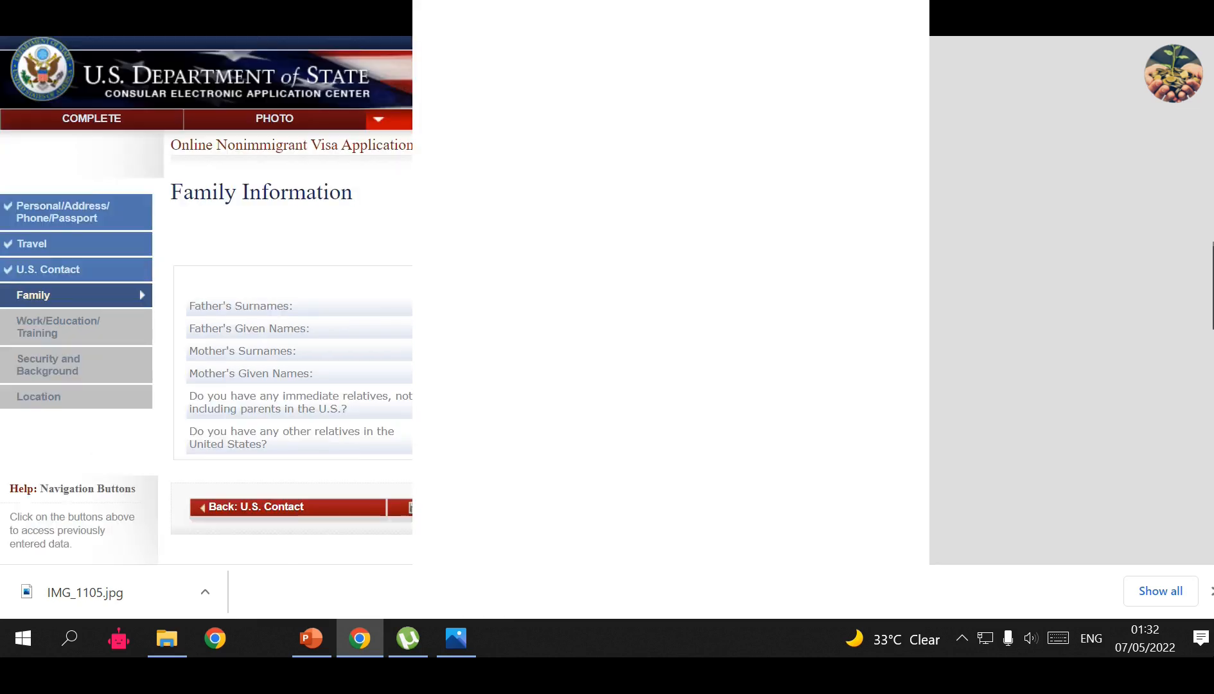
# Review the family, work/education, security and location summaries and continue to the Sign and Submit page.
pyautogui.scroll(-2, 206, 302)
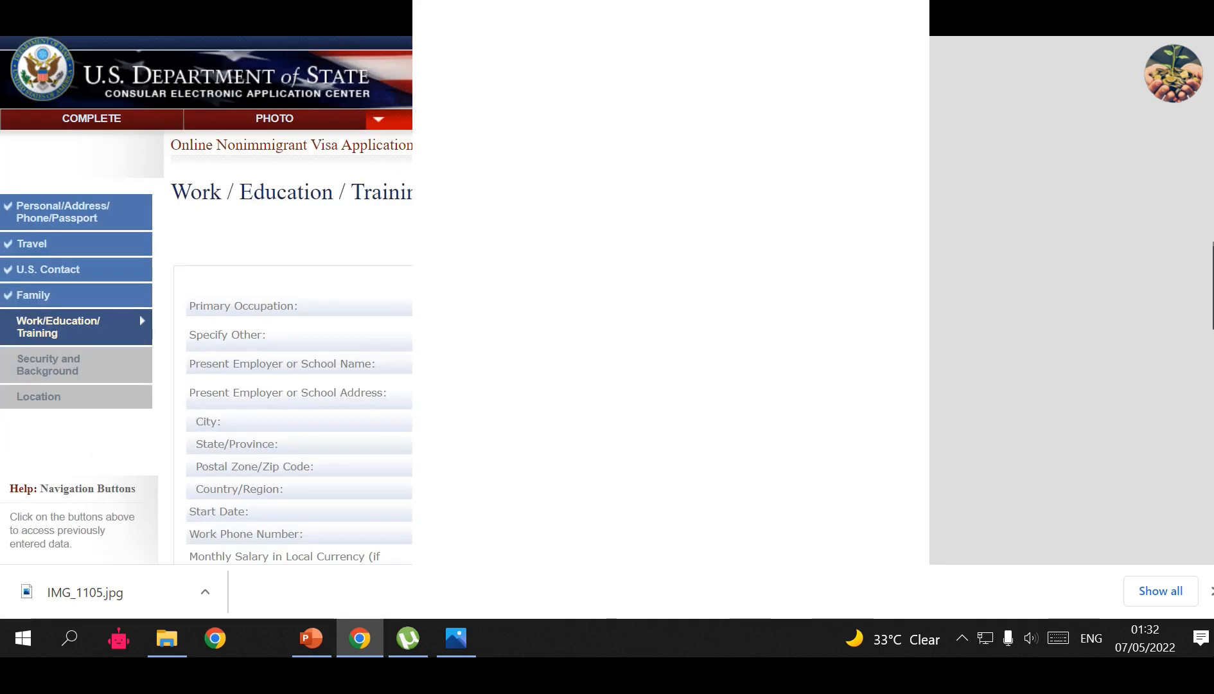
pyautogui.scroll(-12, 206, 301)
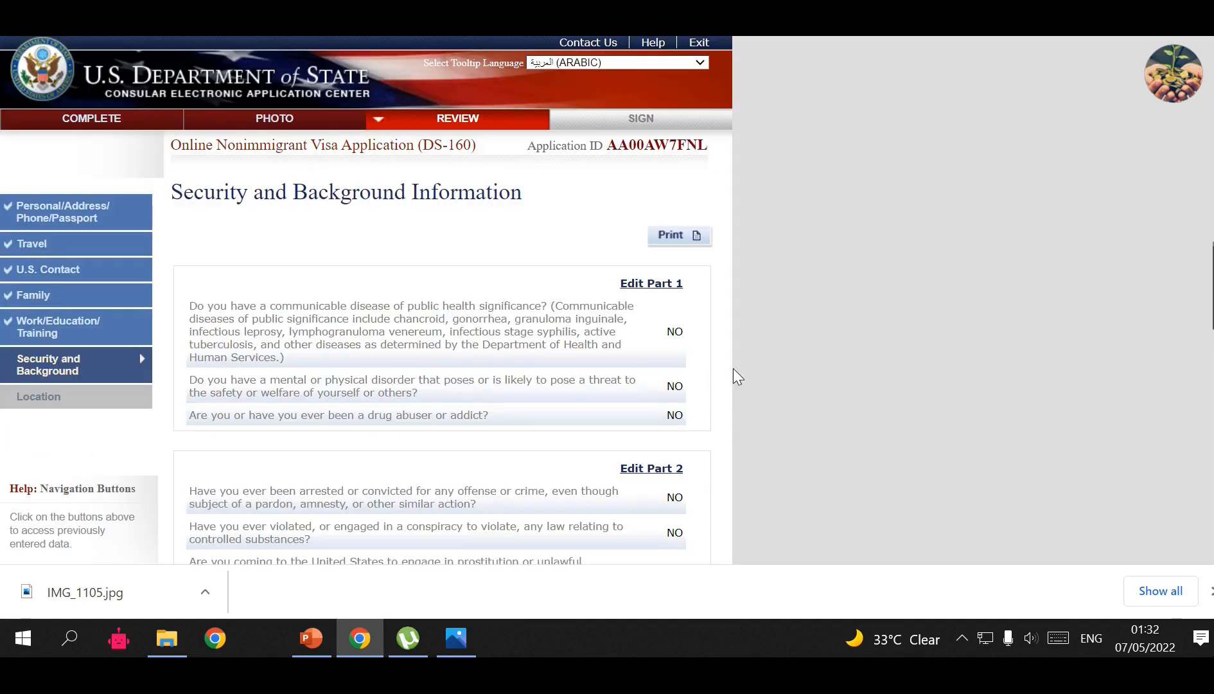
pyautogui.scroll(-15, 731, 375)
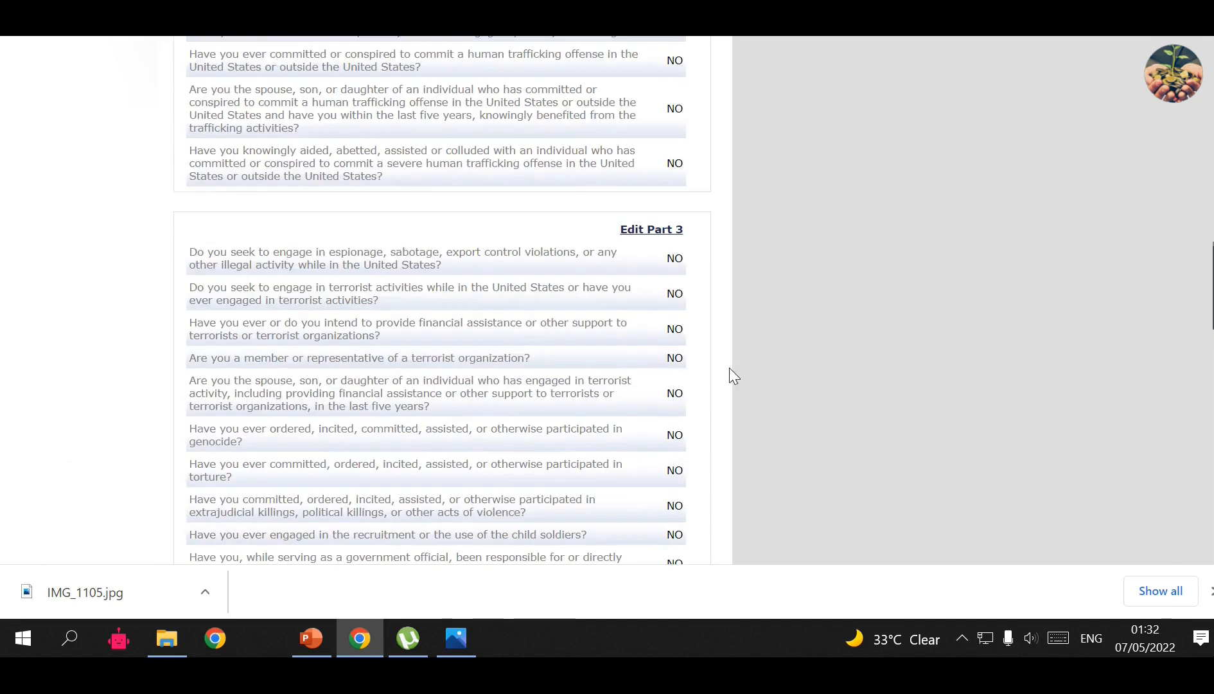
pyautogui.scroll(10, 730, 374)
pyautogui.scroll(6, 726, 368)
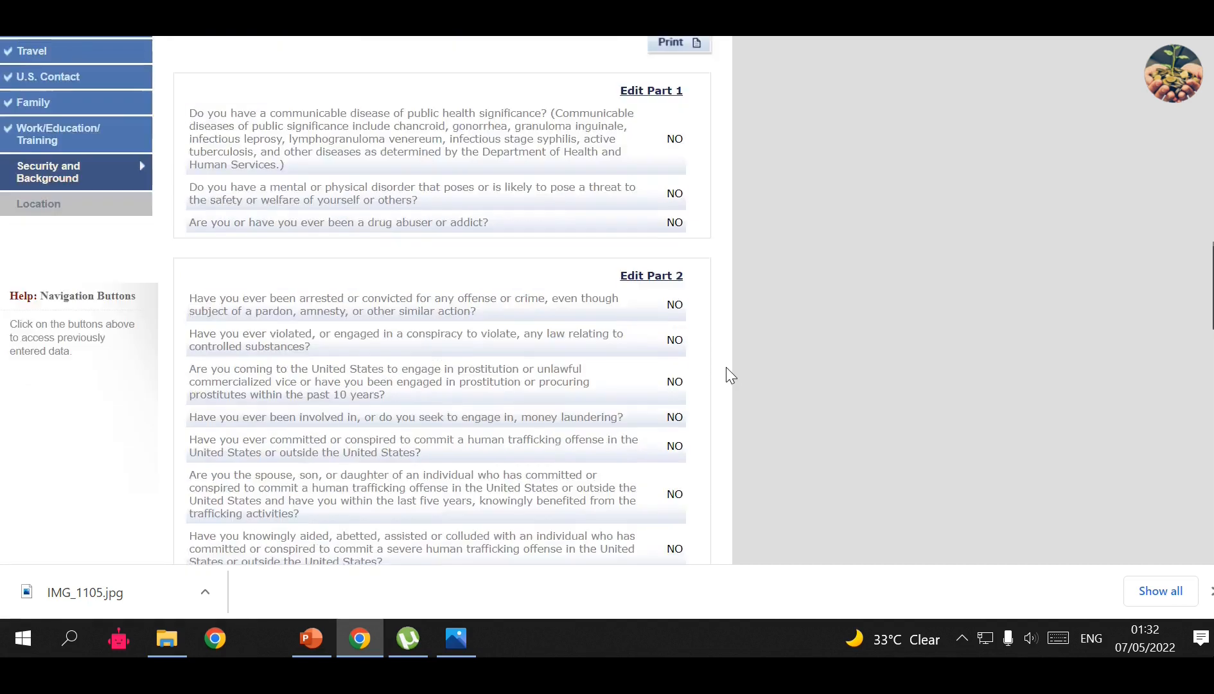
pyautogui.scroll(-8, 718, 330)
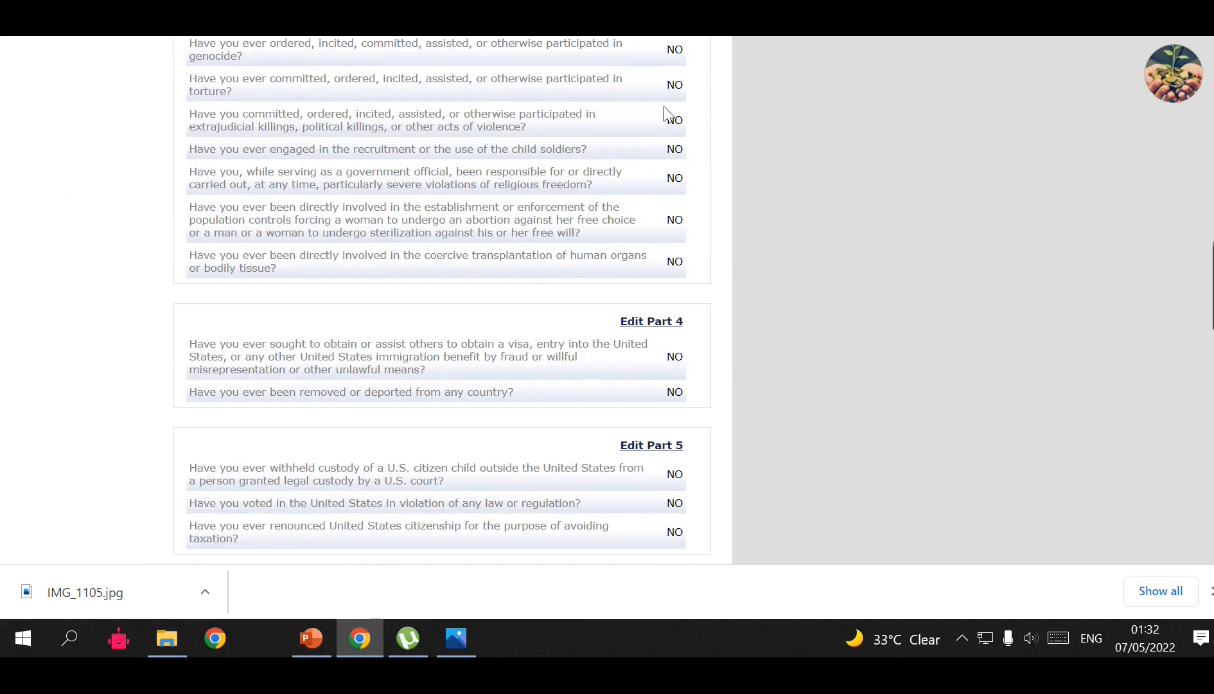
pyautogui.scroll(-3, 626, 321)
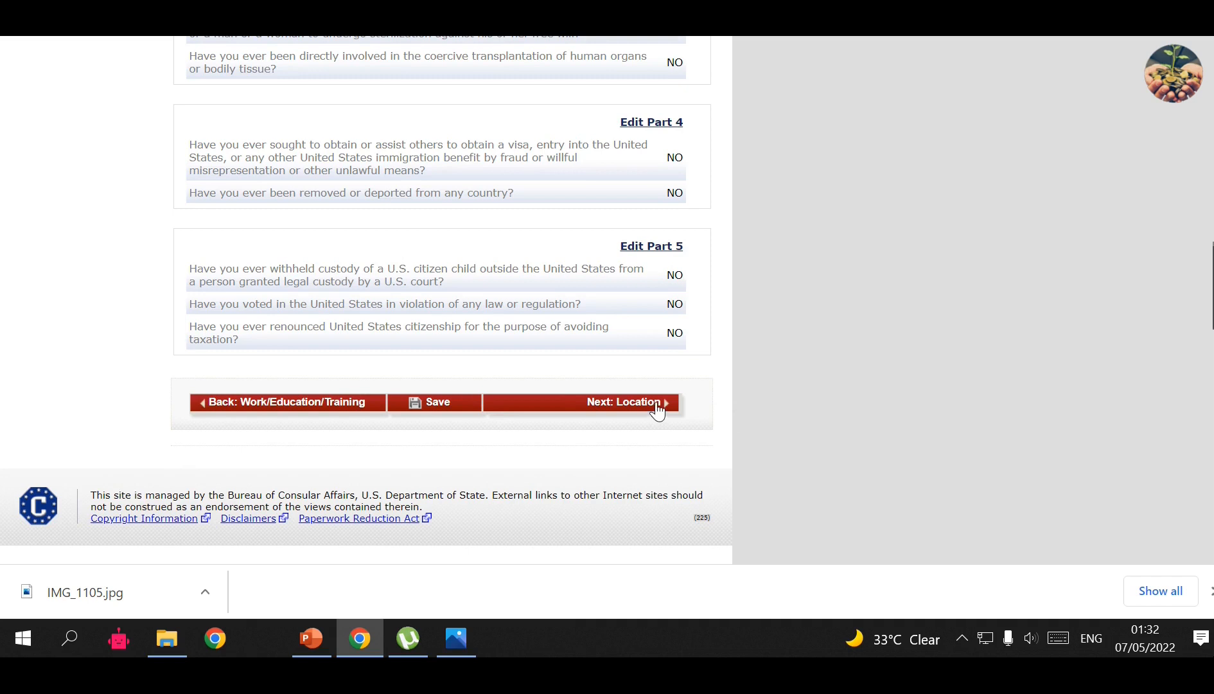
pyautogui.click(646, 417)
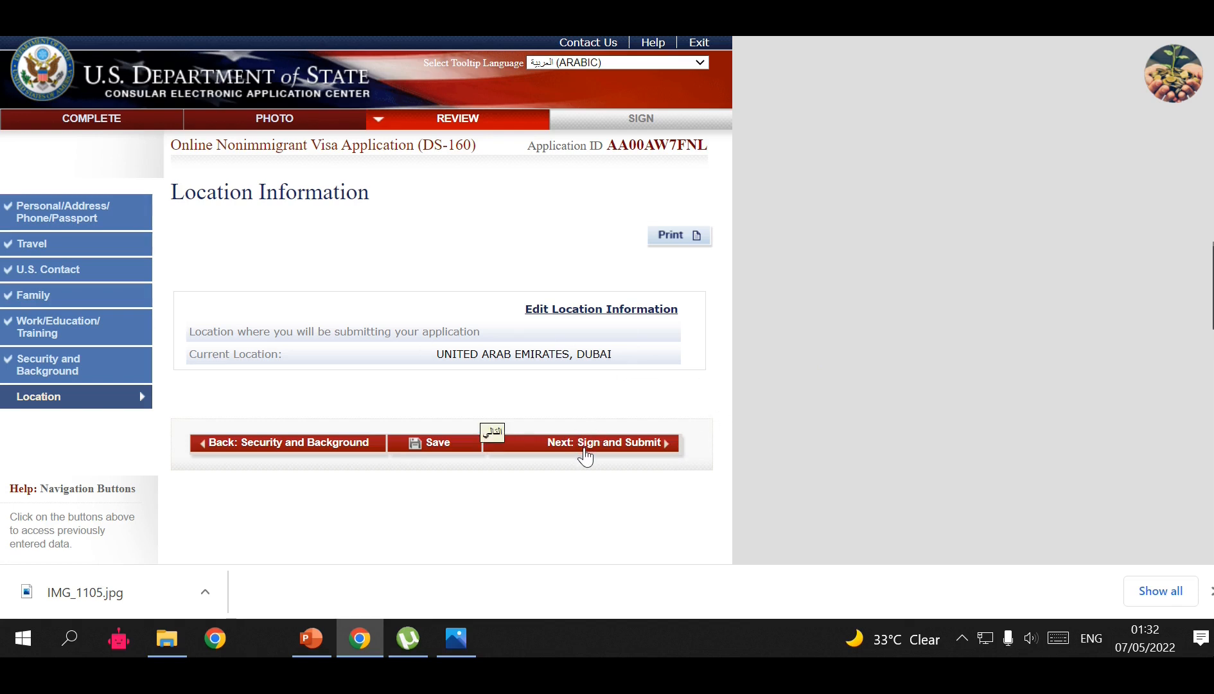
pyautogui.click(585, 456)
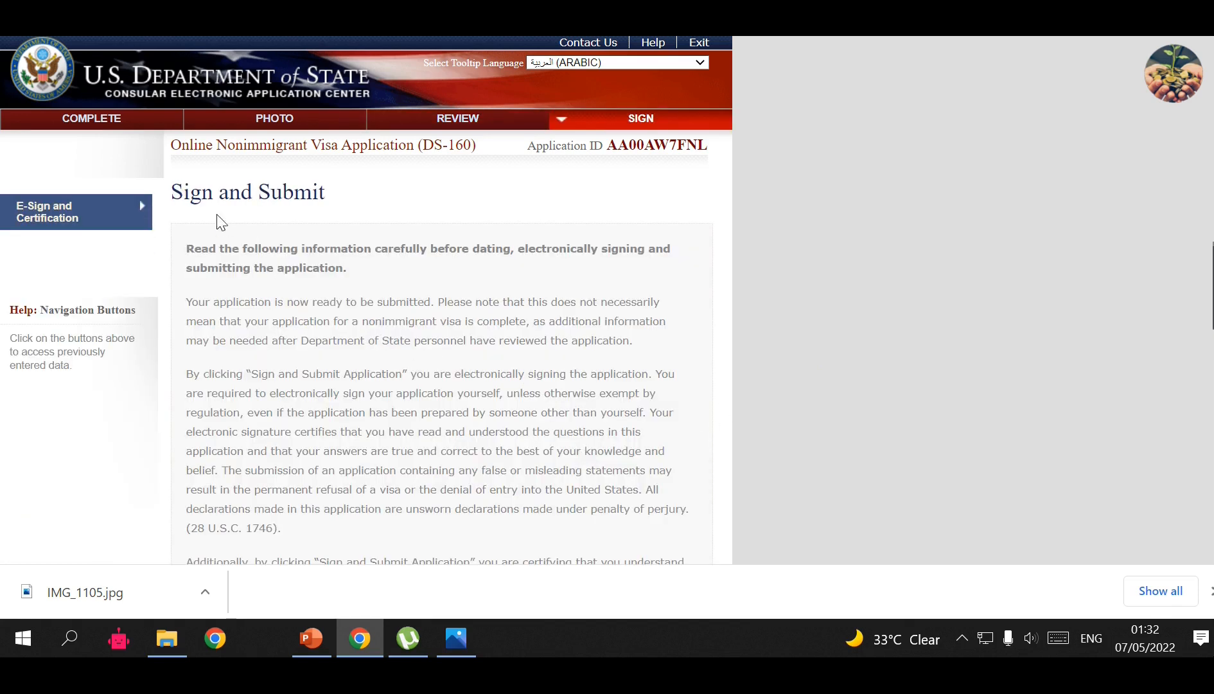
# Examine the Sign and Submit certification text, the preparer question and the e-signature fields.
pyautogui.scroll(-15, 407, 307)
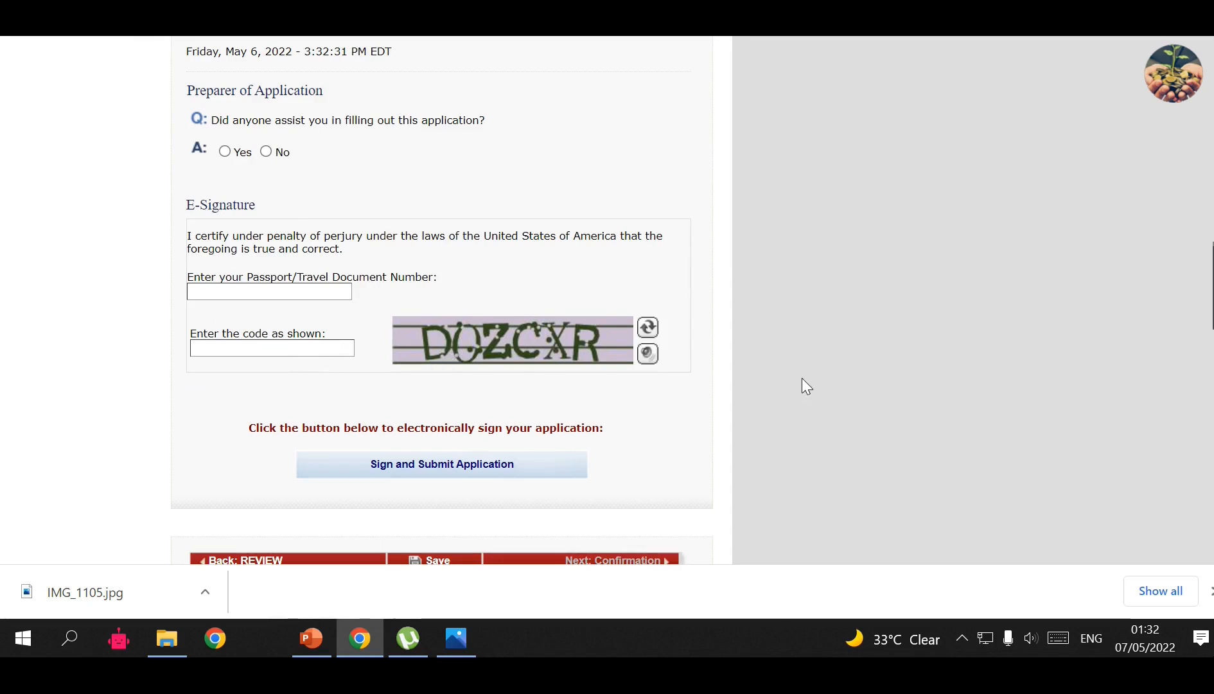
pyautogui.scroll(-1, 771, 379)
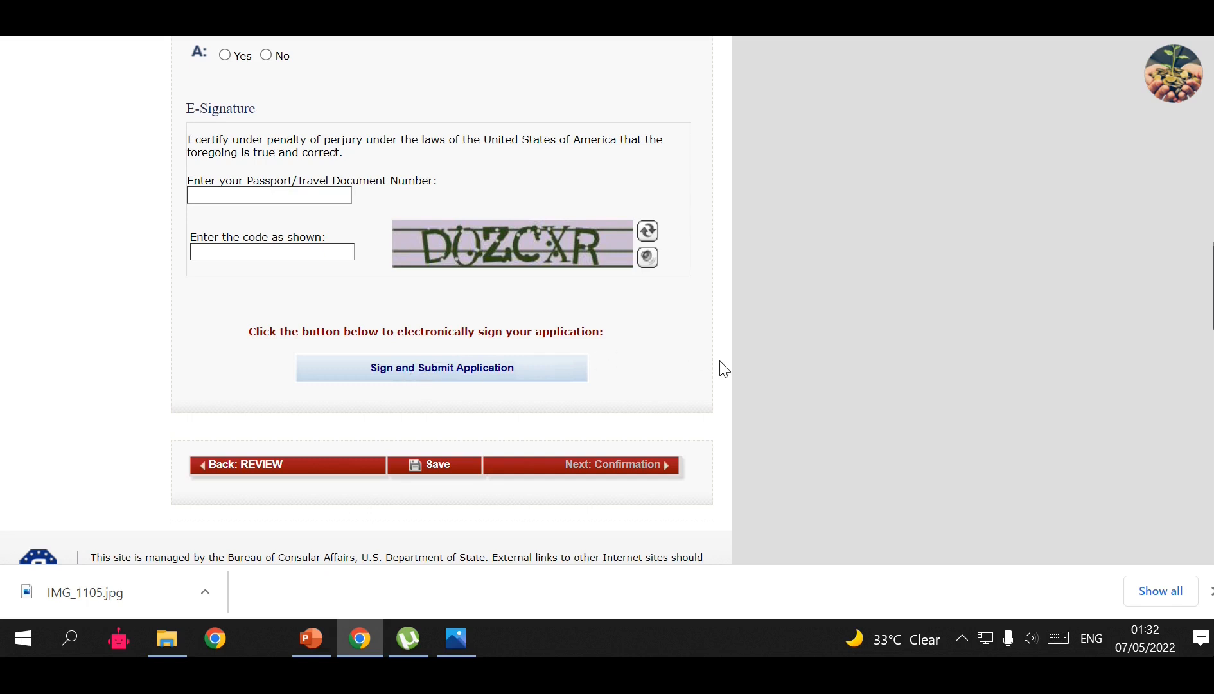
pyautogui.scroll(4, 467, 430)
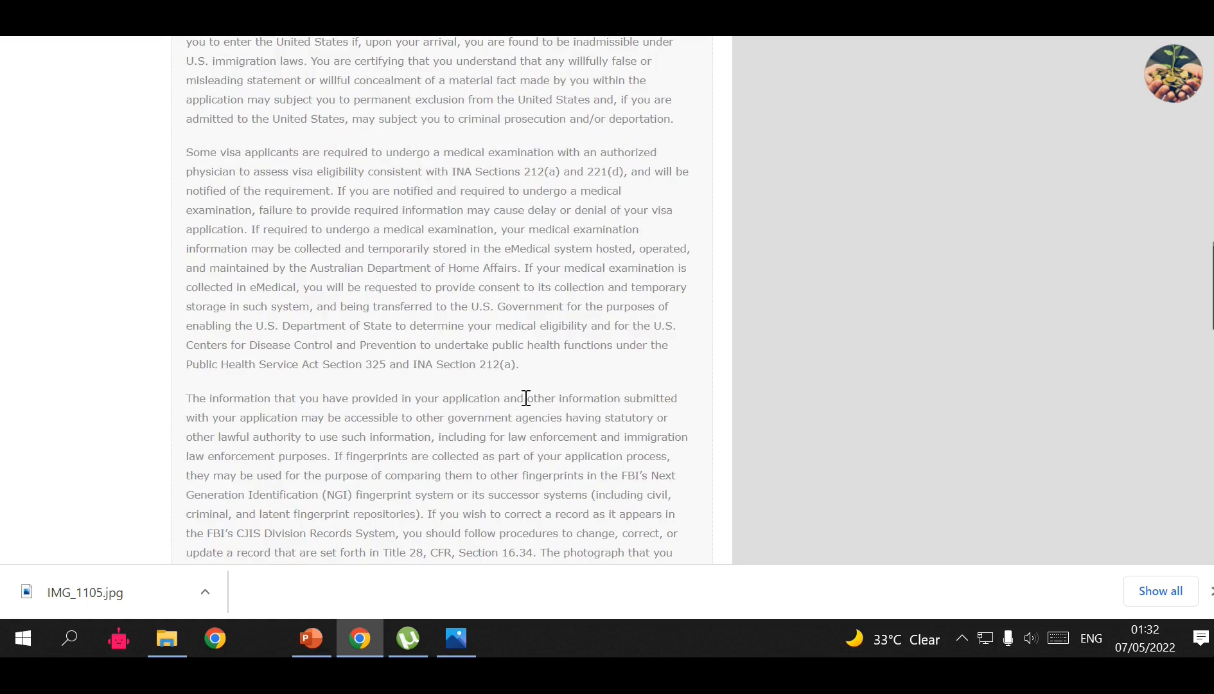
pyautogui.scroll(10, 511, 418)
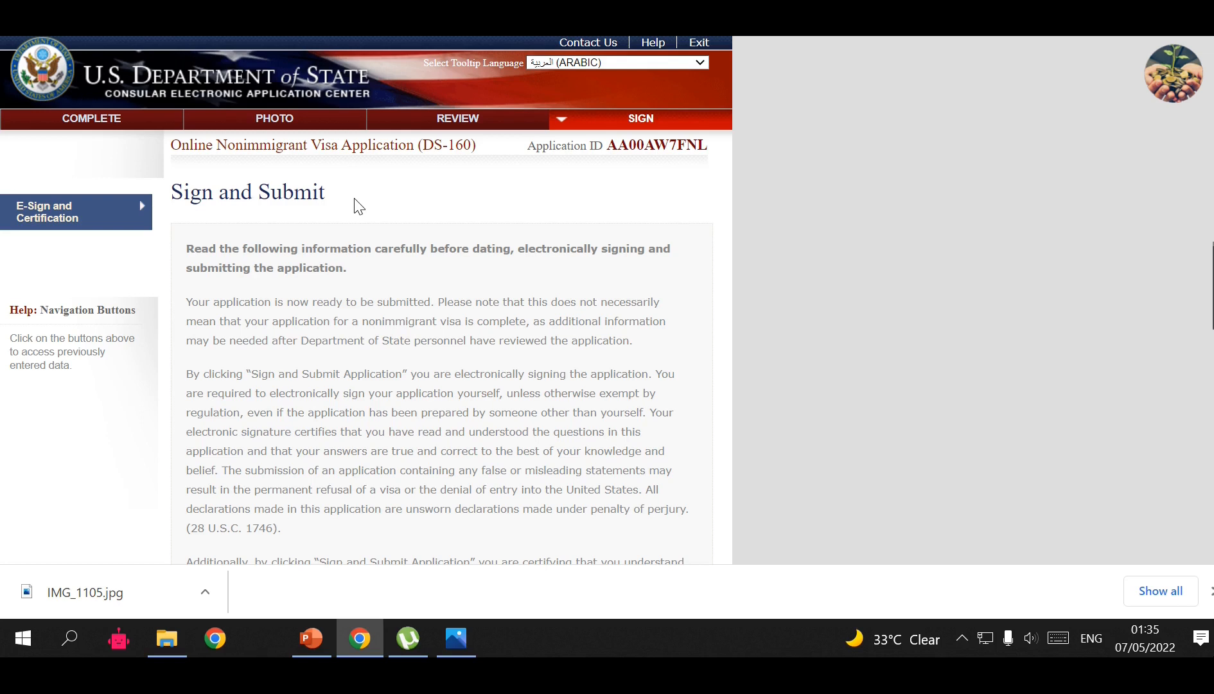
pyautogui.scroll(-10, 382, 225)
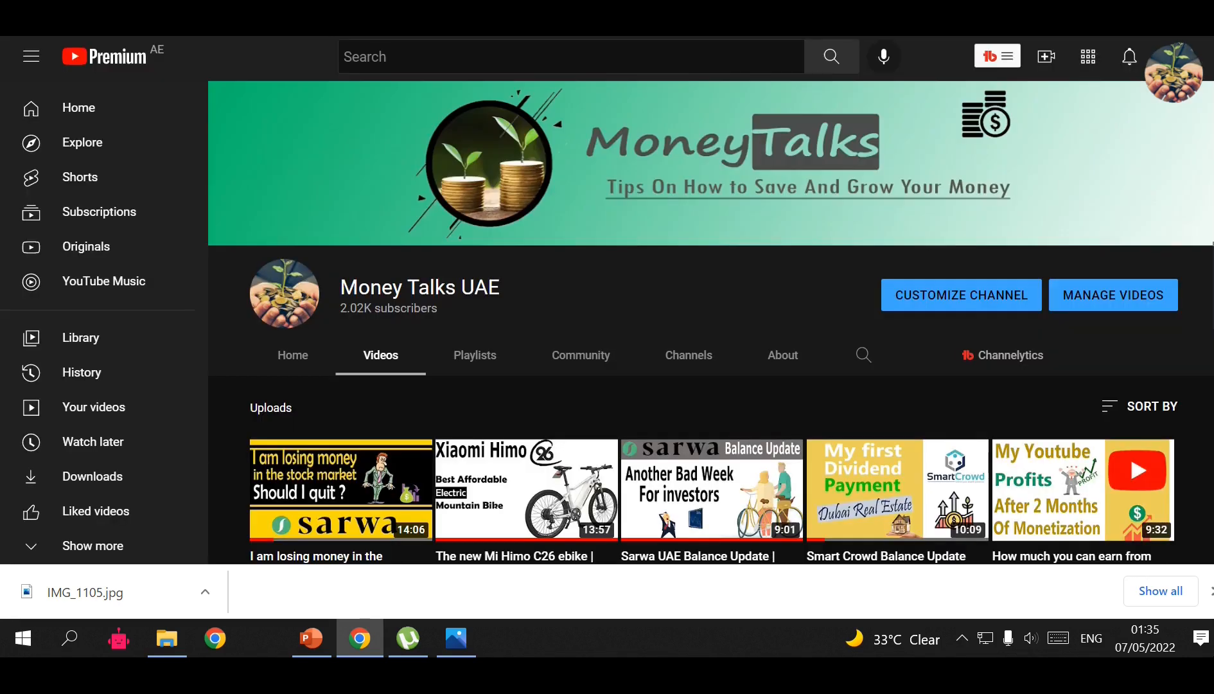
# Switch to the Money Talks UAE YouTube channel page and dismiss the browser's downloads bar.
pyautogui.click(1210, 590)
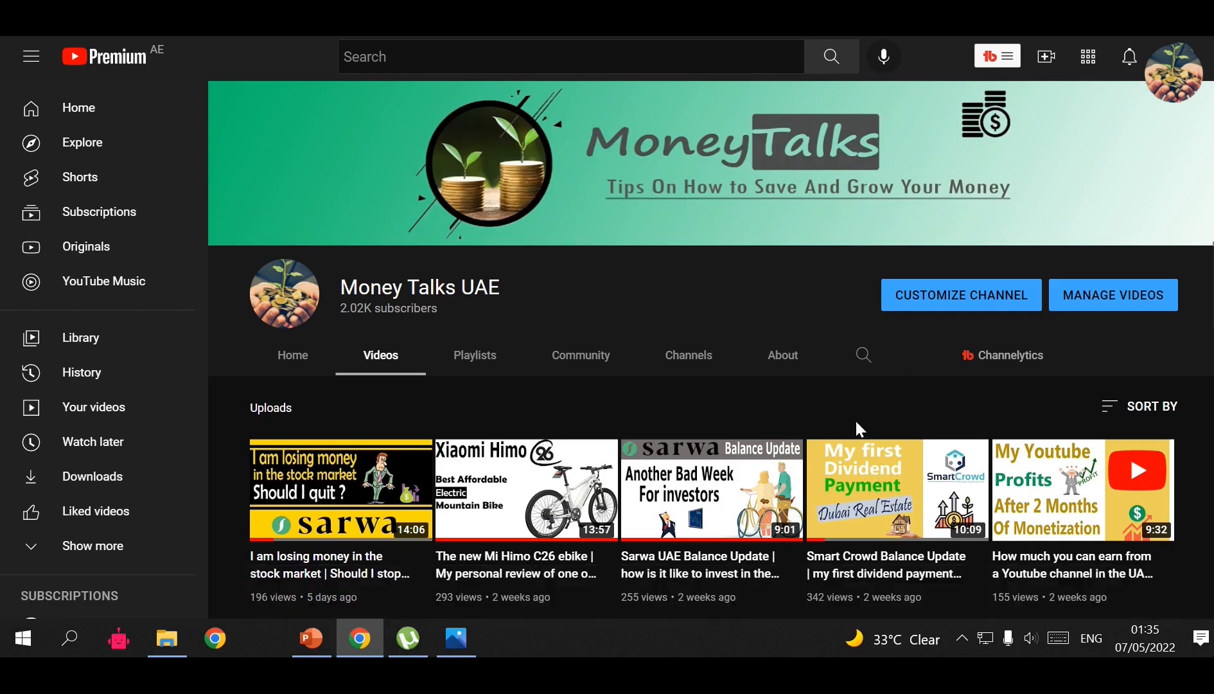